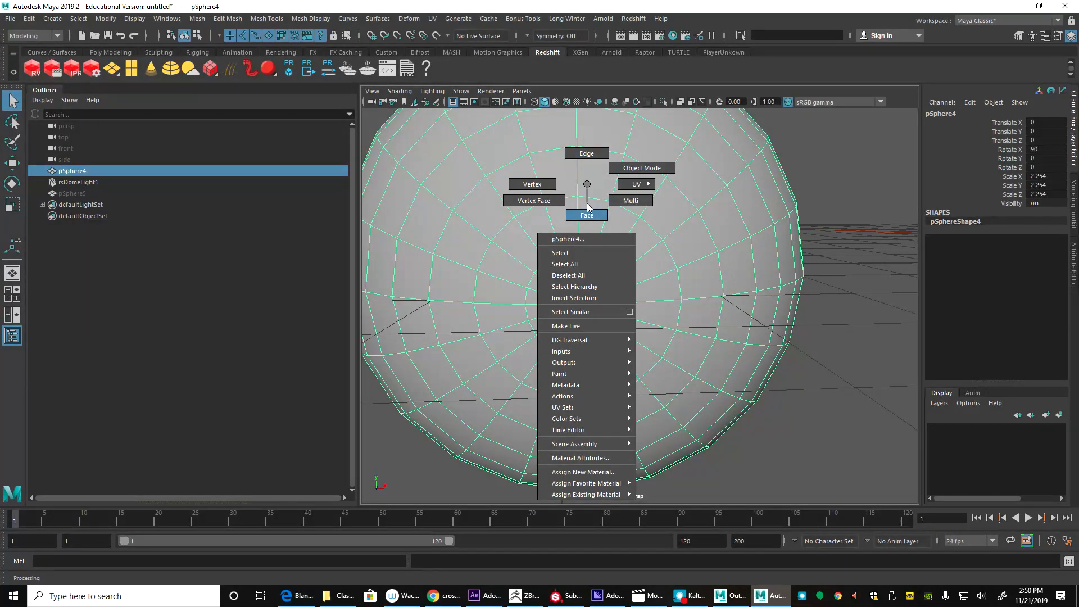
Step: Select the ring of faces around the sphere's front pole and grow the selection to cover the whole front cap
double_click(603, 234)
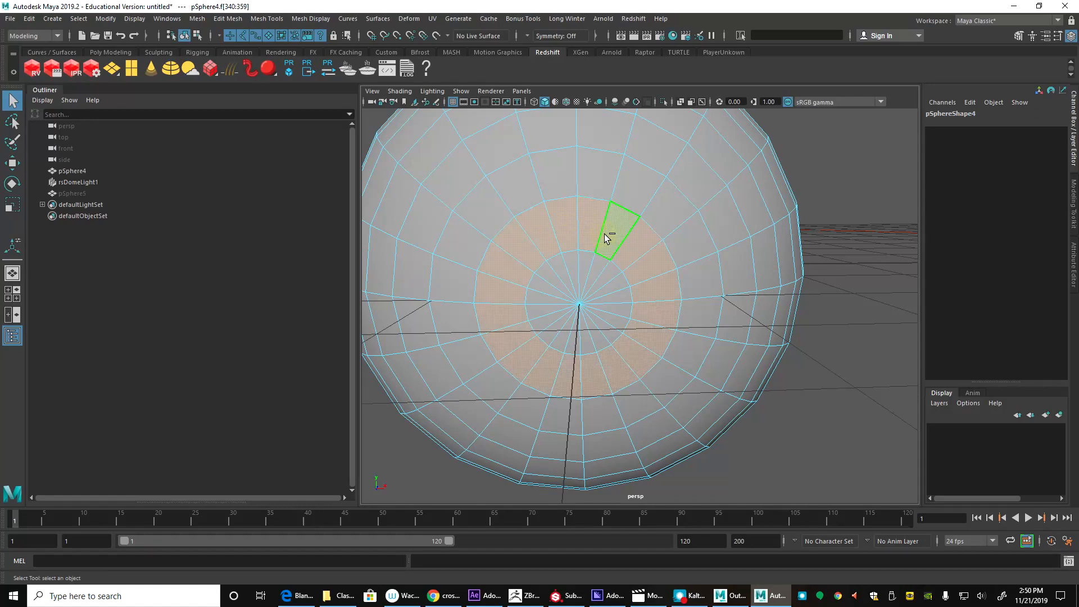
key(shift+period)
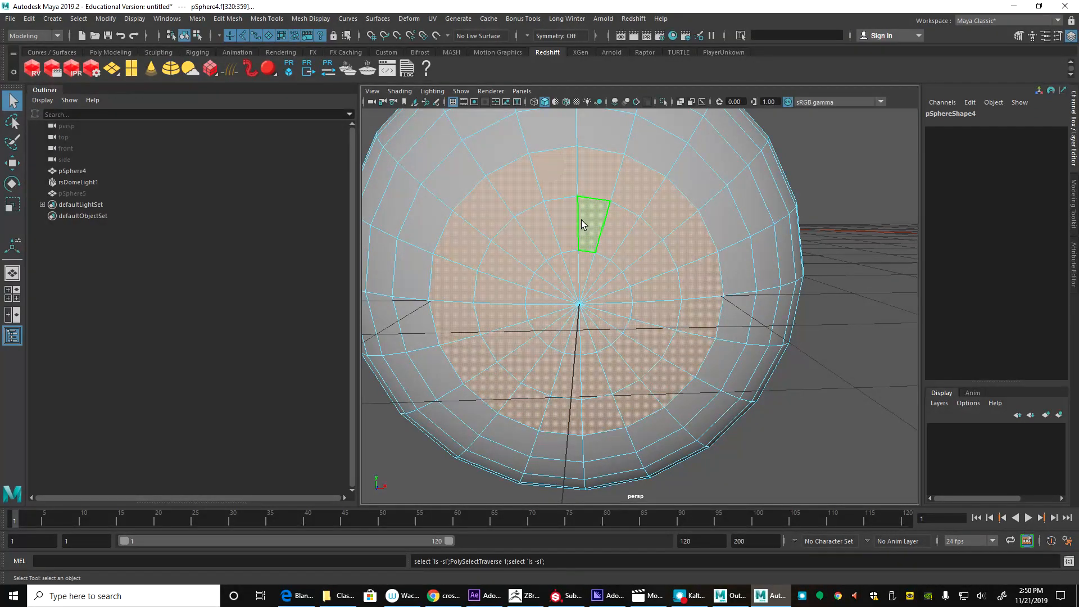
alt+drag(591, 240, 556, 198)
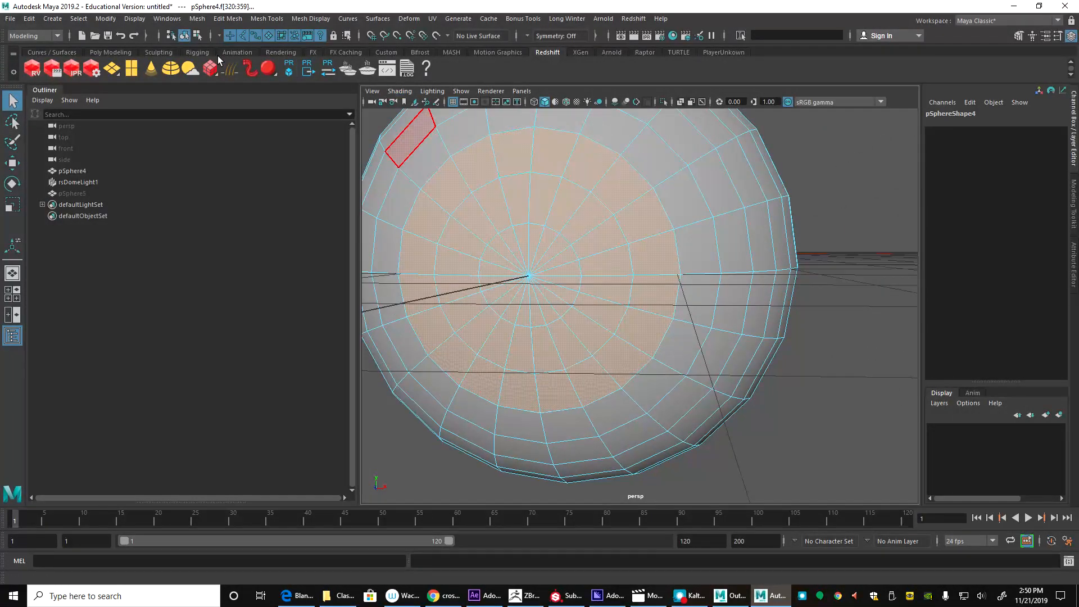
Step: Try inserting an edge loop through the front cap of the sphere with the Multi-Cut tool
click(116, 51)
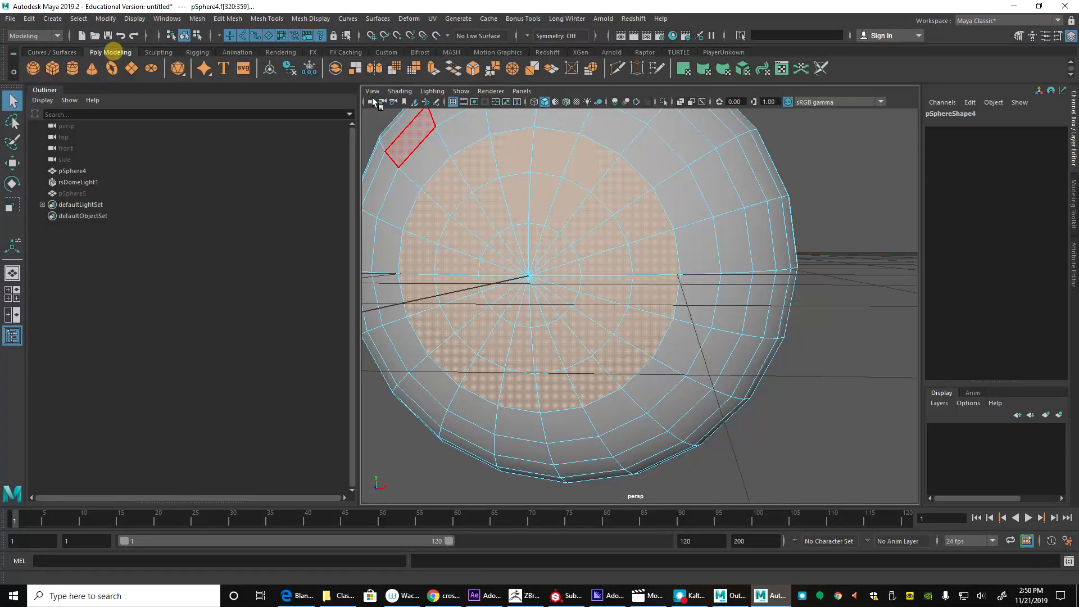
click(617, 68)
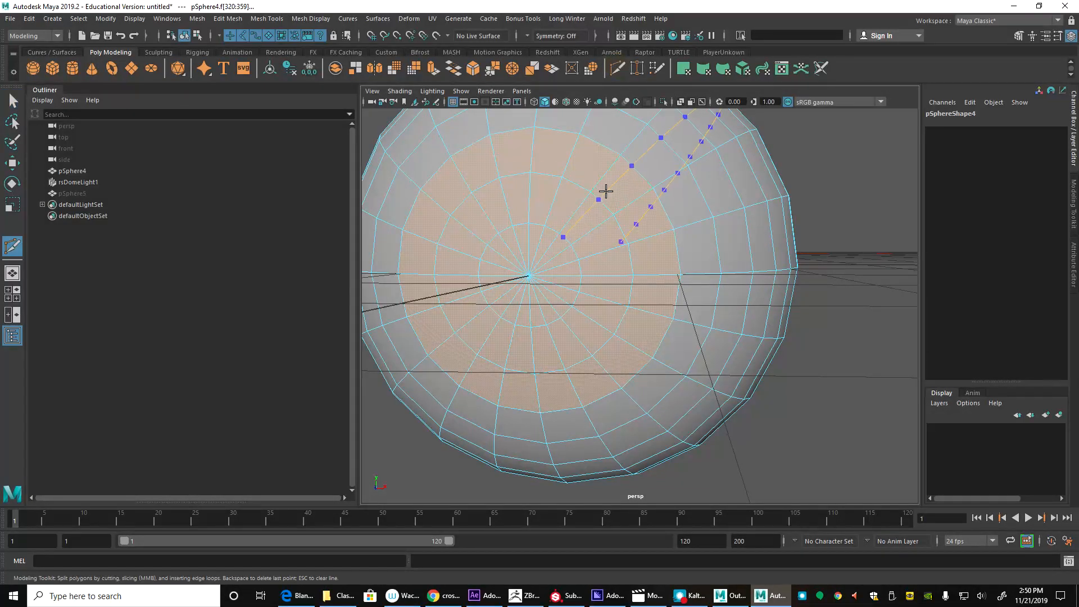
ctrl+click(605, 186)
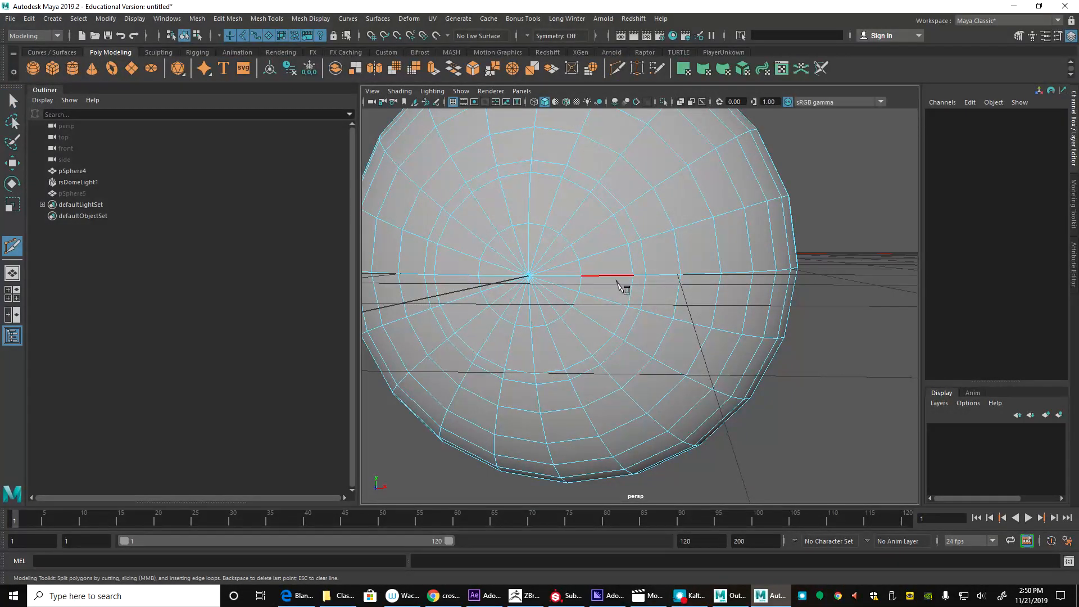
Step: Select the front cap faces enclosed by the new edge loop
key(q)
right_drag(601, 271, 602, 303)
click(596, 278)
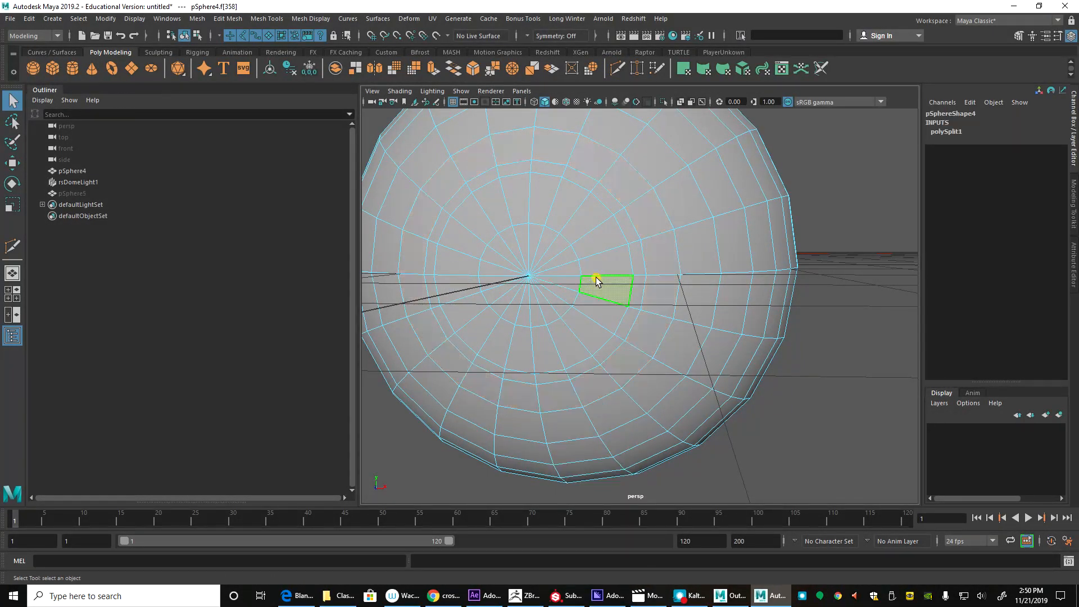
key(shift+period)
alt+drag(571, 207, 469, 203)
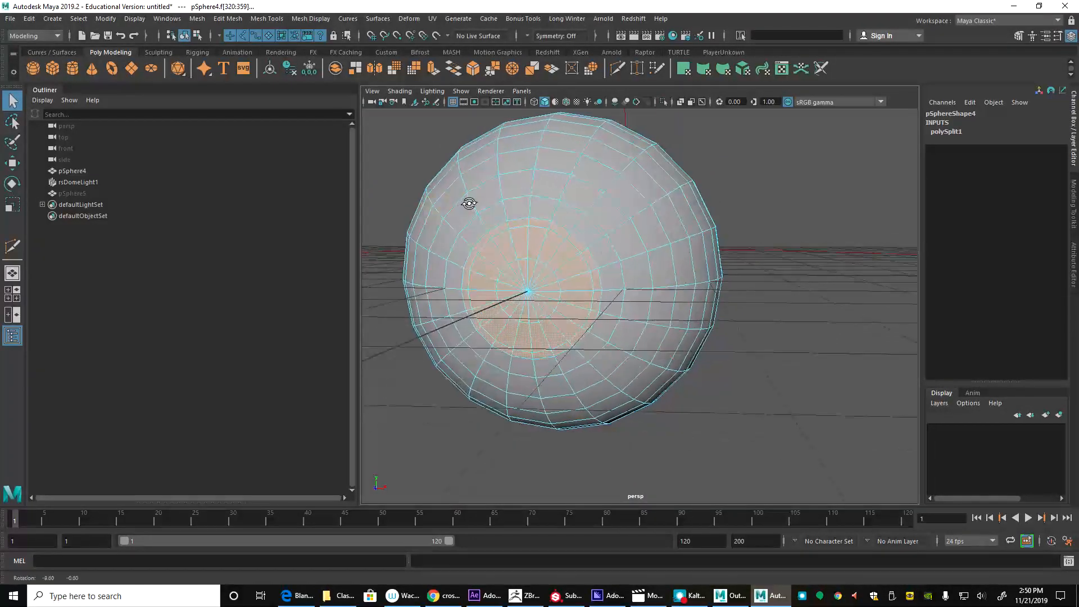
Step: Undo the face selections and the inserted edge loop
click(621, 197)
key(ctrl+z)
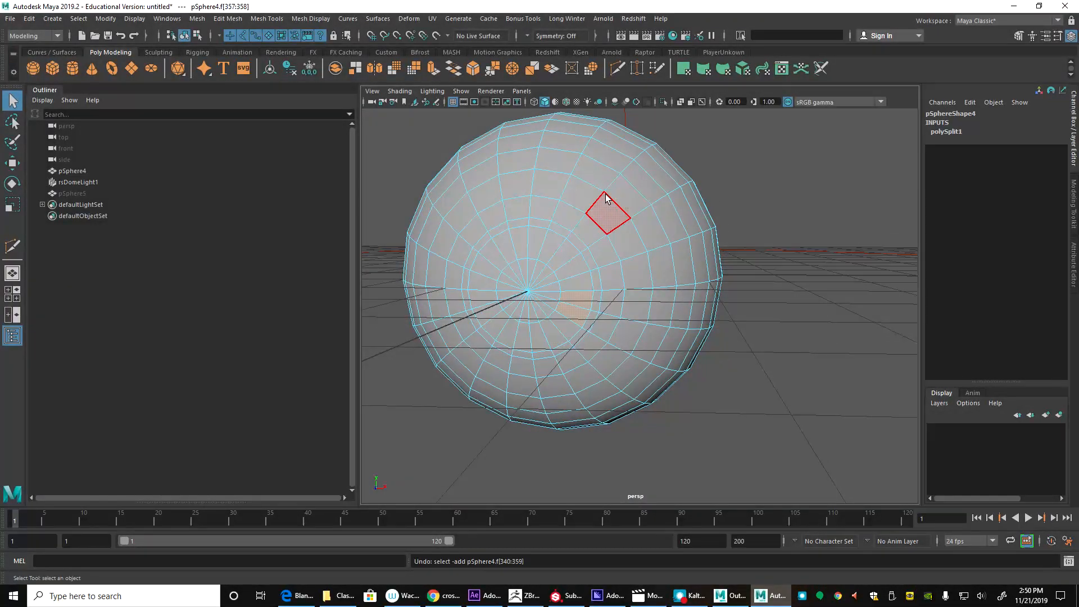
key(ctrl+z)
key(ctrl+z)
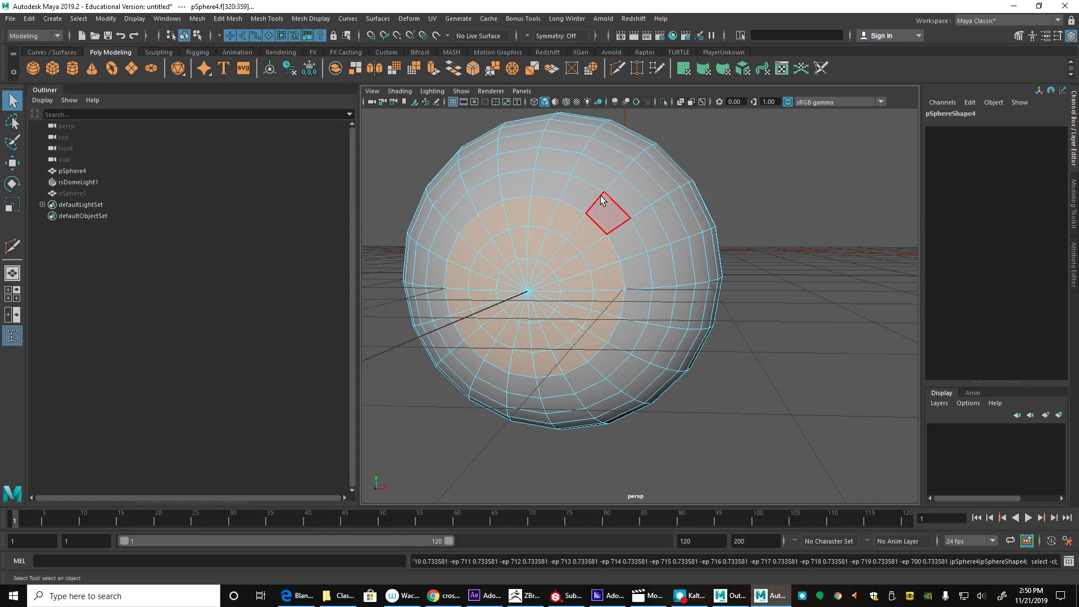
Step: Insert an edge loop just inside the front cap's outer border with Multi-Cut, return to object mode and deselect the sphere
key(y)
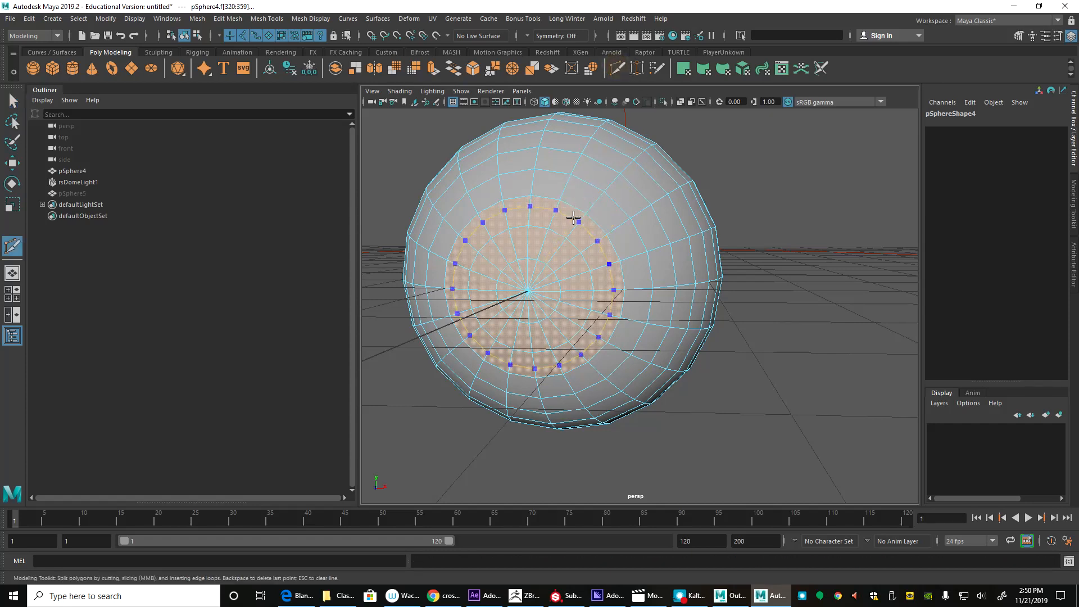
ctrl+click(573, 219)
key(q)
right_drag(680, 233, 713, 181)
click(815, 153)
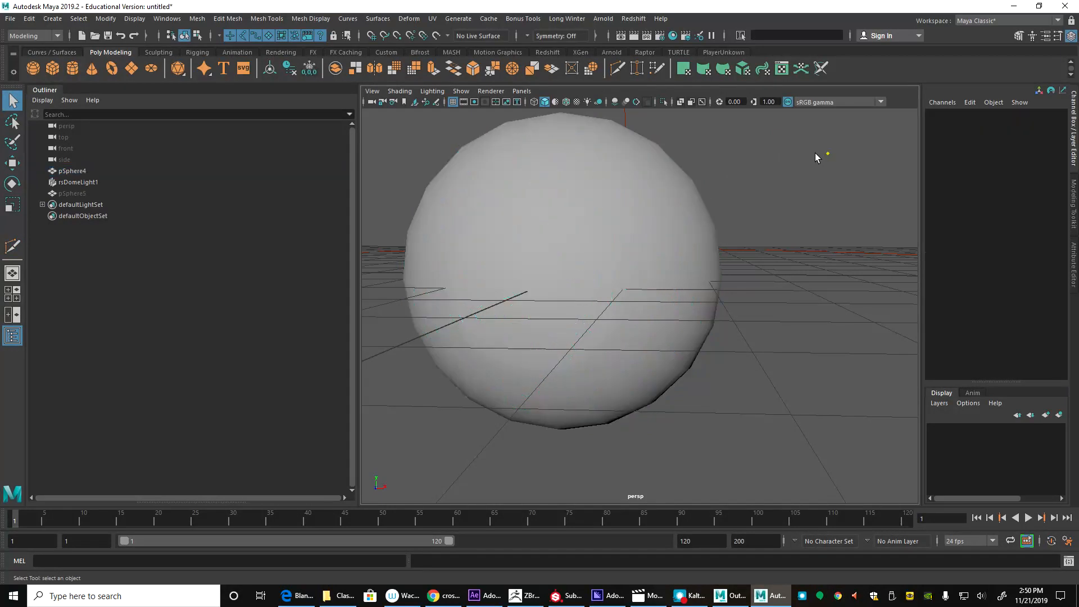
Step: Delete the hidden pSphere5 and duplicate pSphere4
click(88, 193)
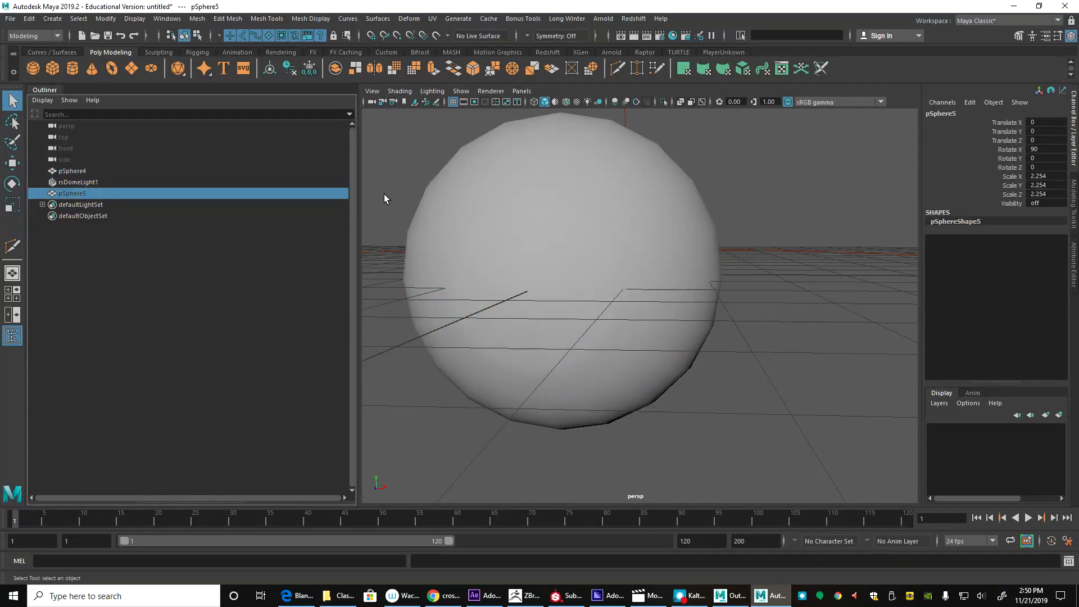
key(Delete)
click(467, 204)
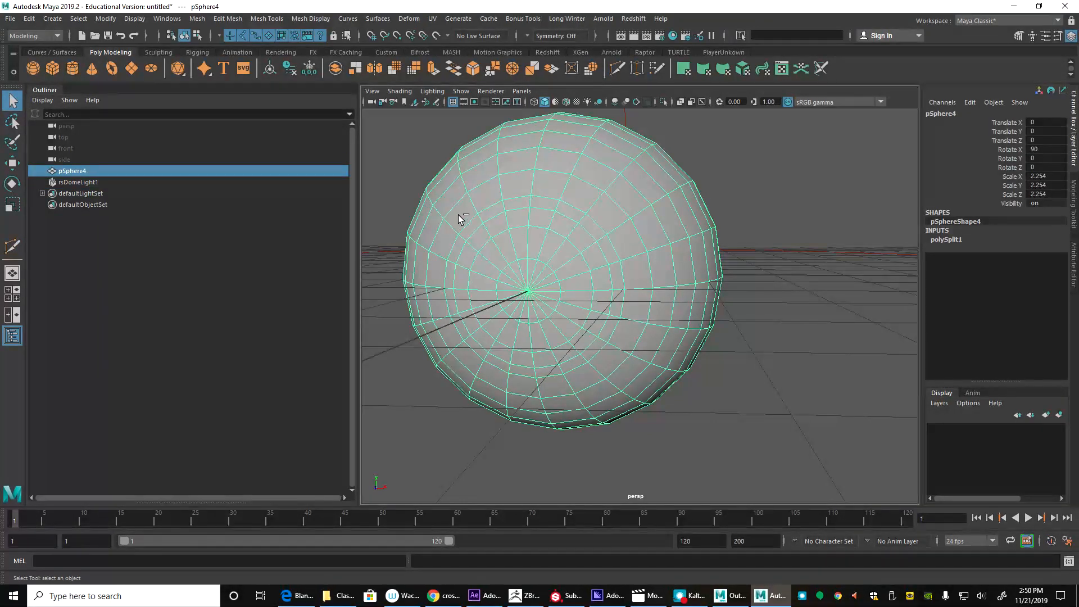
key(ctrl+d)
drag(110, 170, 110, 185)
key(ctrl+z)
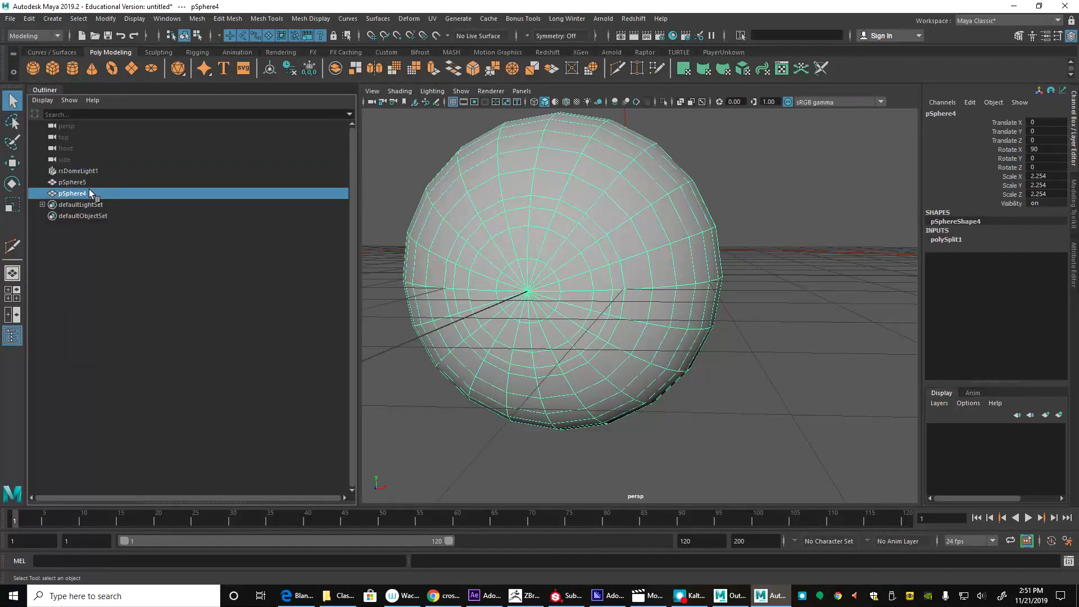
Step: Rename pSphere4 as lens and the duplicated sphere as iris
double_click(90, 192)
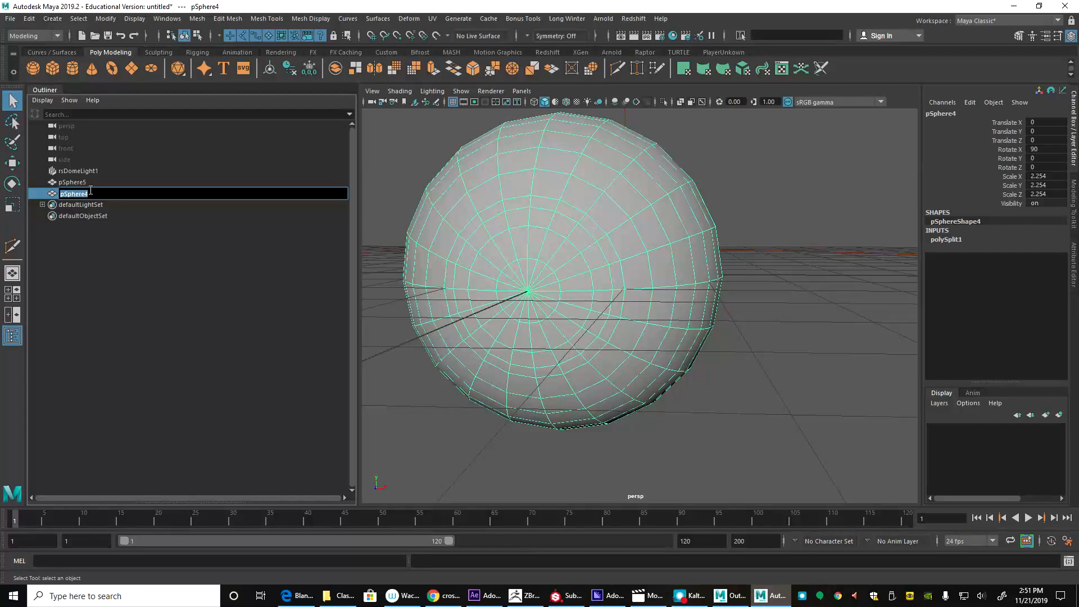
key(Return)
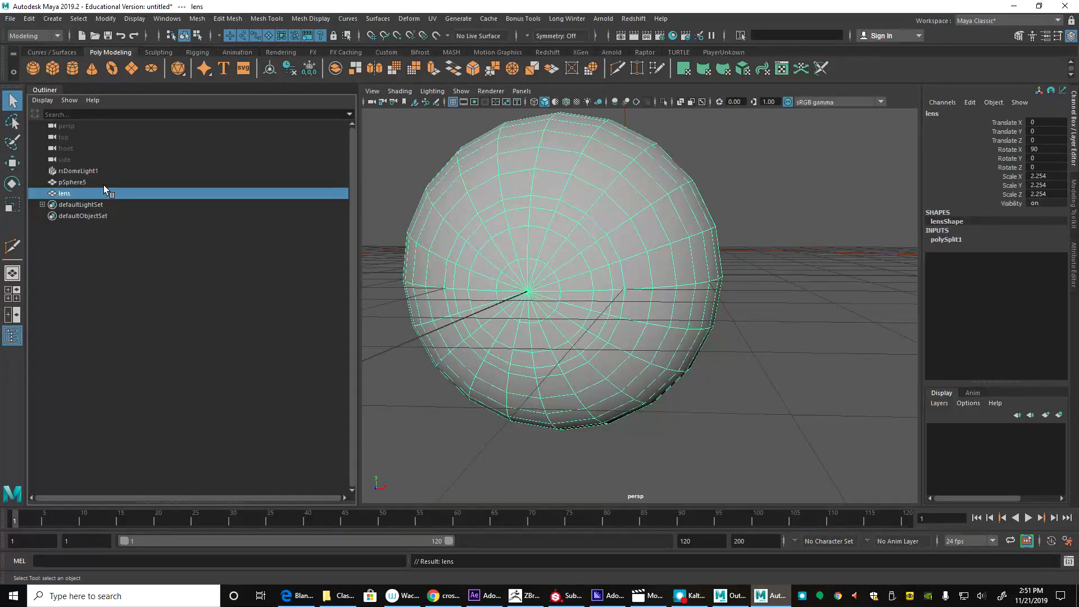
double_click(104, 181)
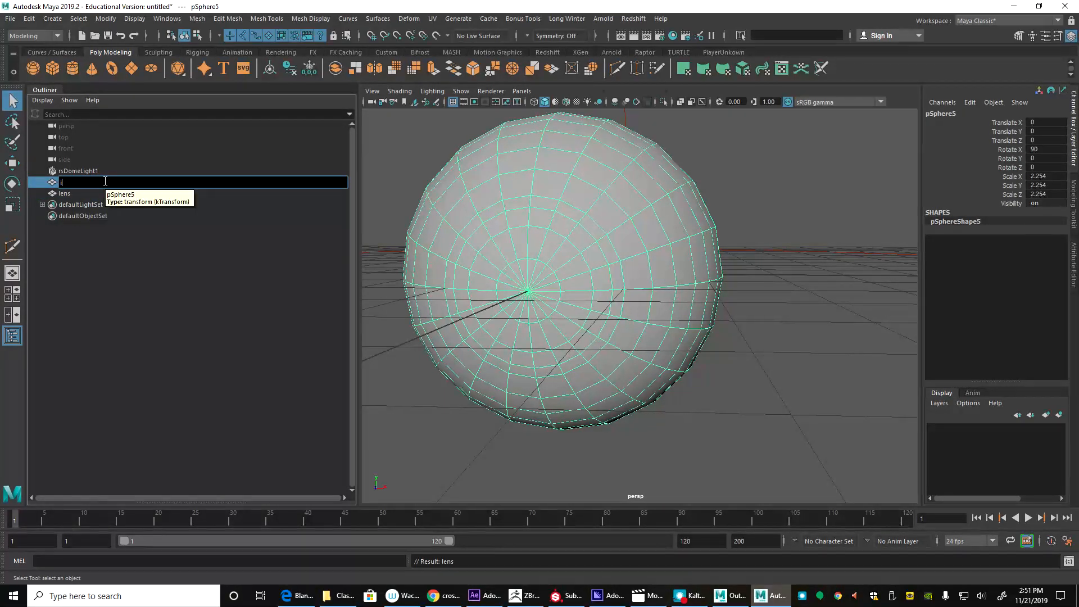
key(Return)
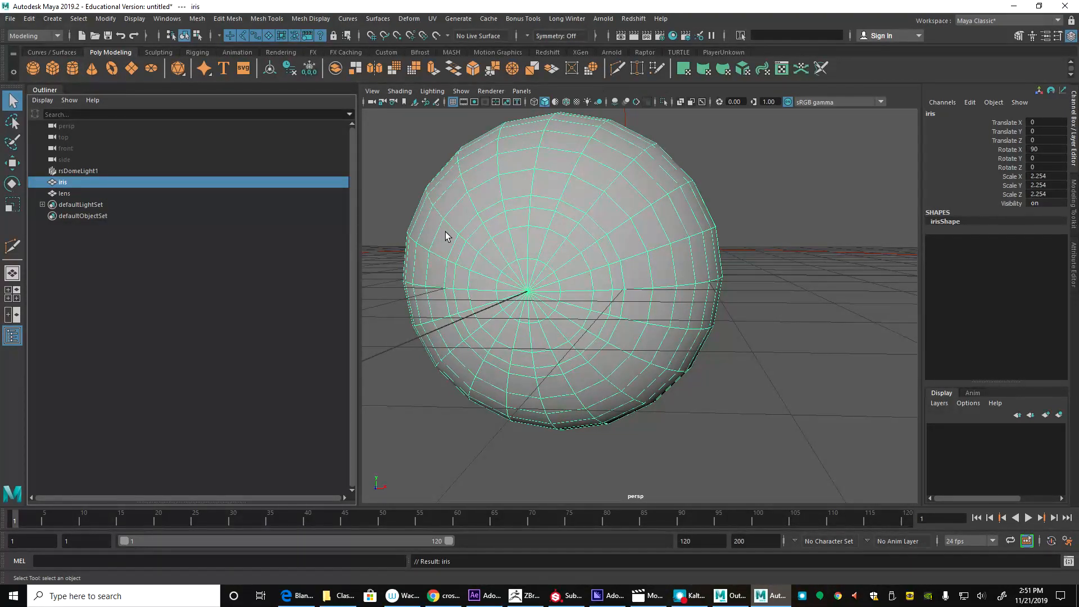
Step: Isolate the iris sphere and select its front cap faces inside the narrow edge-loop ring
key(ctrl+1)
alt+drag(739, 230, 591, 284)
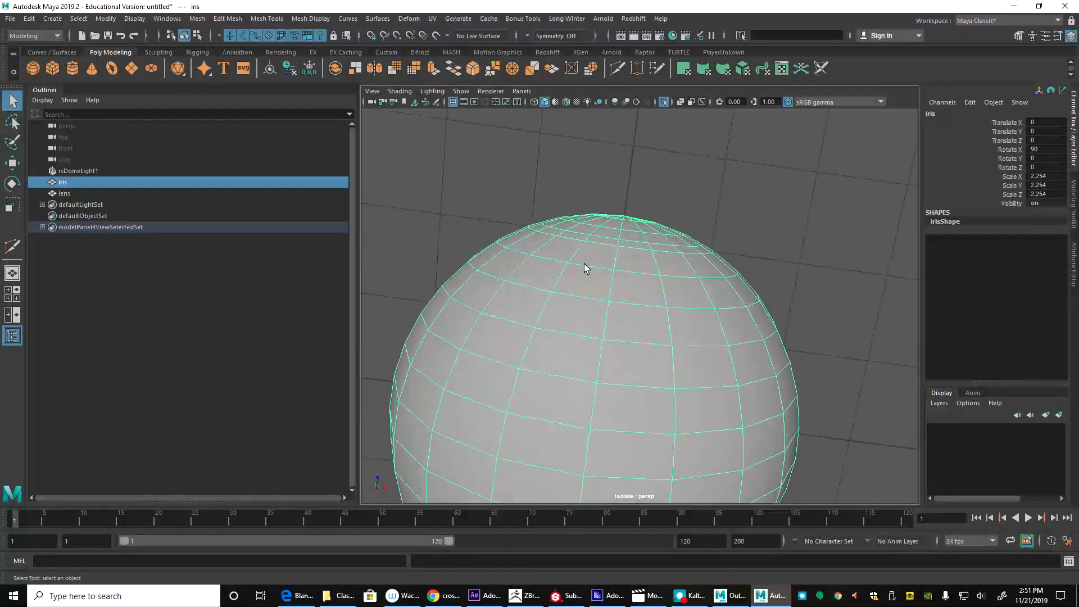
right_drag(593, 243, 594, 271)
alt+drag(596, 225, 619, 260)
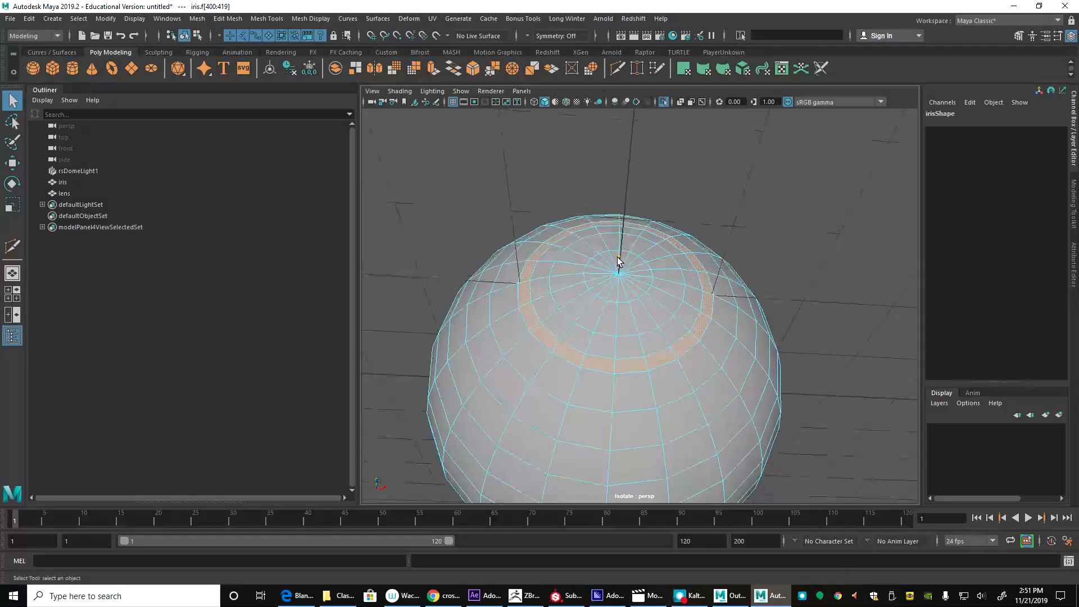
click(584, 339)
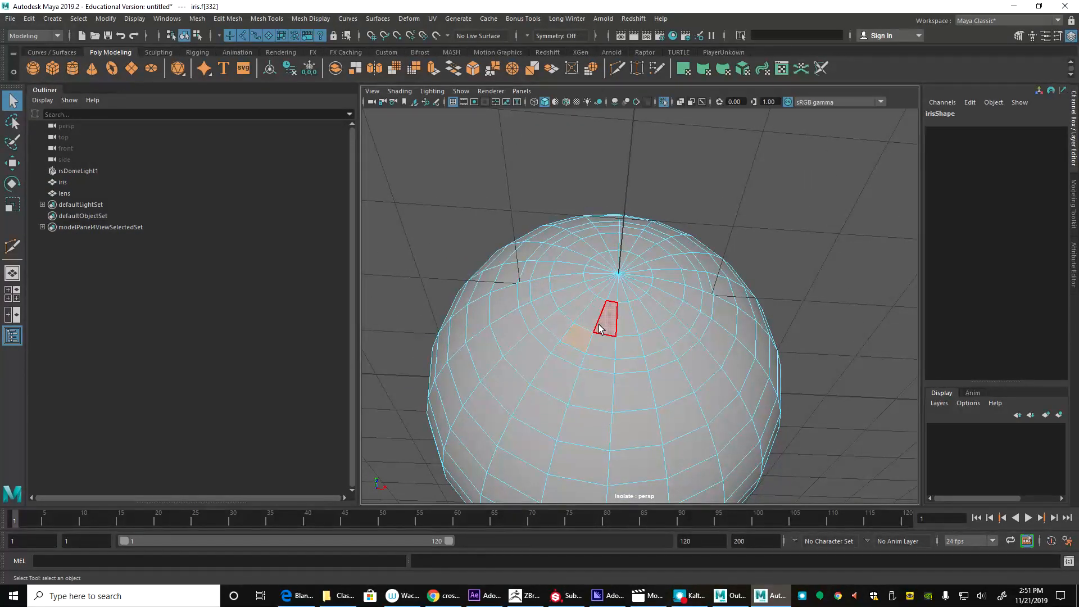
key(shift+period)
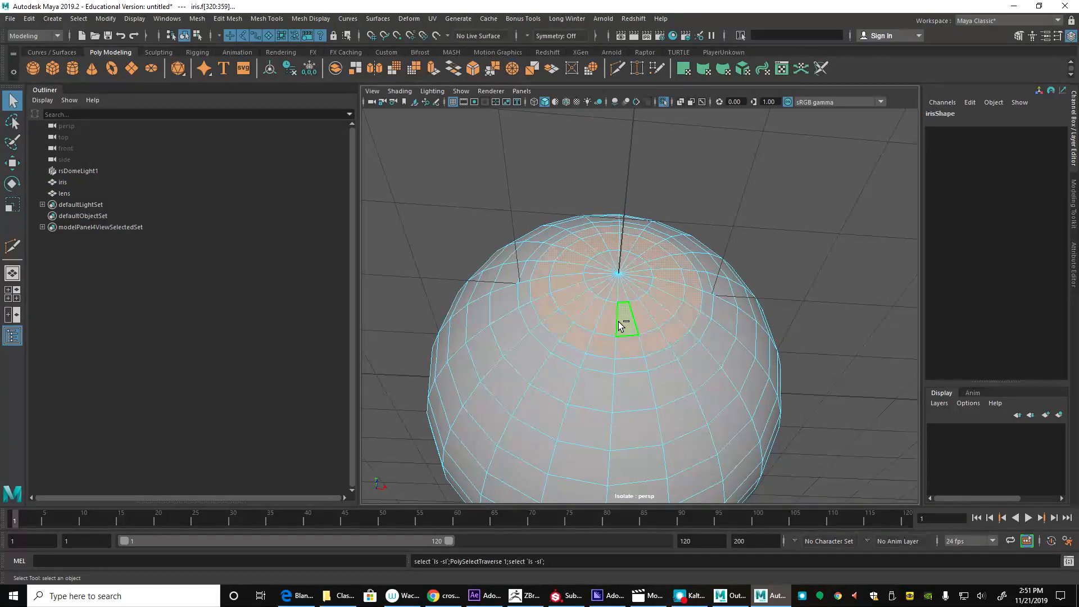
Step: Reshape the selected front cap along the sphere's facing axis with Scale and Move to form the iris surface
alt+drag(619, 326, 613, 224)
key(r)
alt+drag(613, 179, 677, 264)
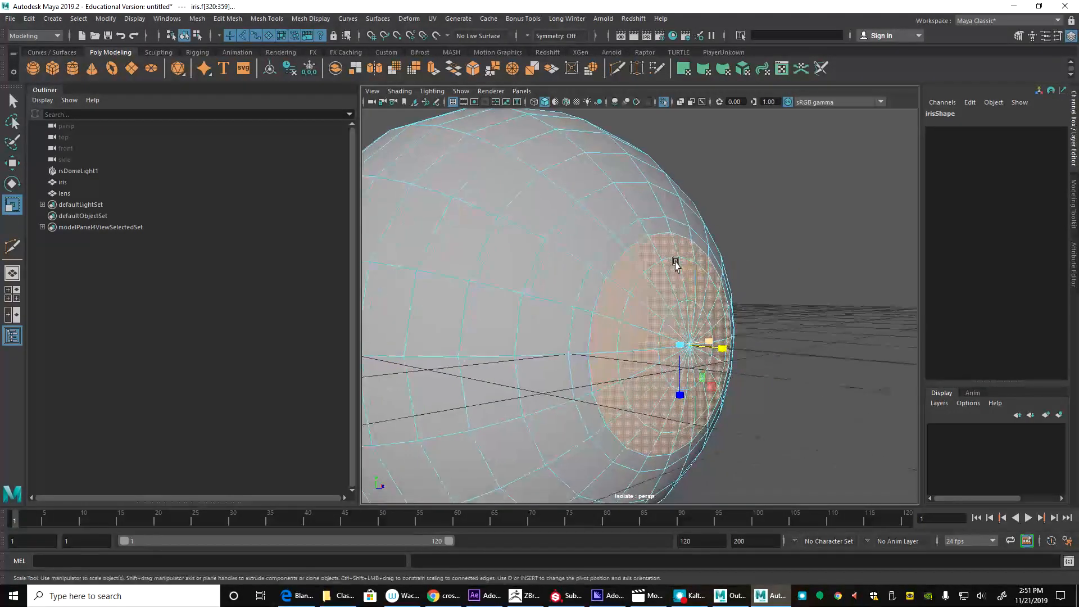
drag(707, 365, 688, 351)
alt+drag(758, 399, 713, 322)
key(w)
drag(626, 158, 606, 255)
key(r)
key(w)
key(q)
Step: Select the innermost circle of faces around the iris's front pole for the pupil
alt+middle_drag(606, 255, 617, 217)
alt+right_drag(618, 217, 626, 262)
right_drag(574, 285, 578, 317)
drag(574, 254, 572, 293)
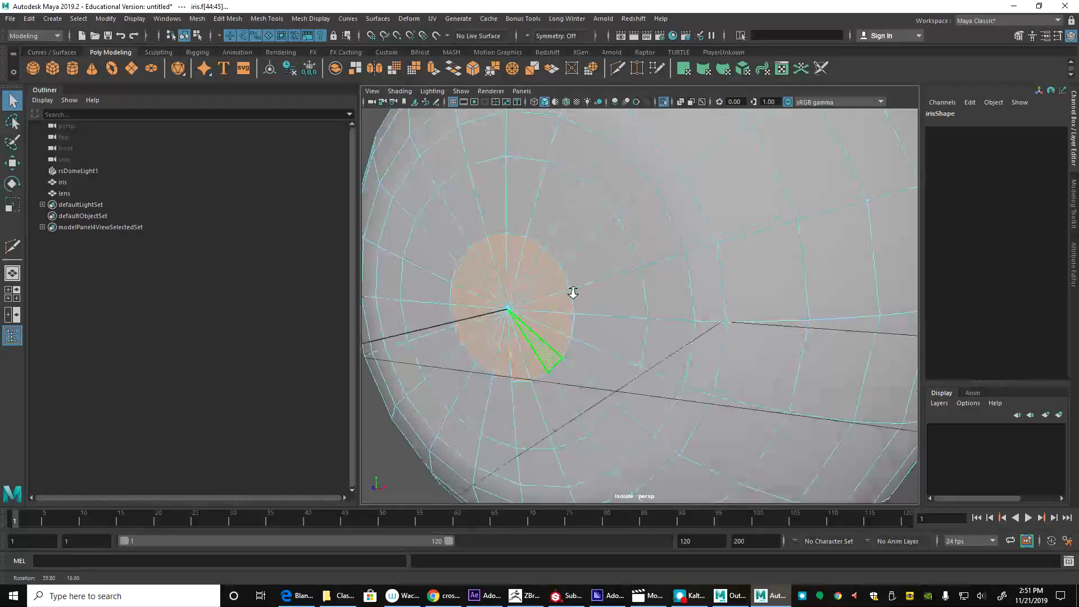
alt+right_drag(572, 293, 451, 294)
alt+drag(585, 299, 547, 330)
alt+right_drag(547, 330, 667, 299)
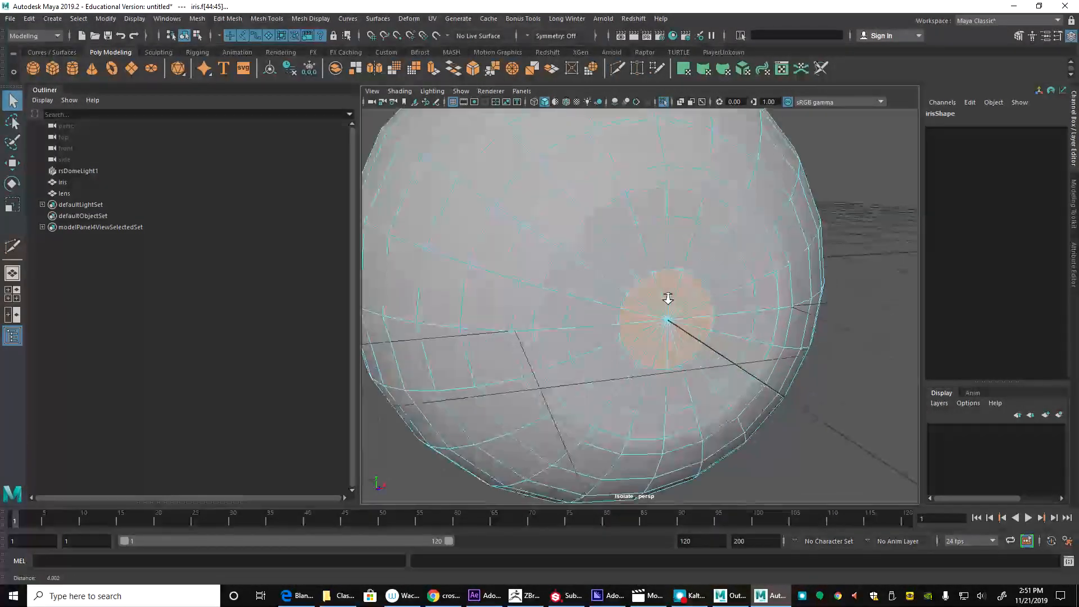
Step: Try to extrude the selected pupil faces
click(433, 70)
alt+drag(675, 272, 628, 255)
alt+drag(737, 238, 660, 231)
alt+right_drag(660, 231, 403, 200)
alt+drag(402, 200, 563, 263)
alt+right_drag(564, 262, 721, 322)
alt+middle_drag(721, 322, 633, 309)
key(ctrl+z)
Step: Extrude the pupil faces at the centre of the iris and move them inward
drag(669, 445, 529, 35)
alt+drag(494, 189, 571, 213)
alt+right_drag(571, 213, 631, 229)
alt+middle_drag(631, 228, 734, 231)
key(ctrl+e)
key(w)
alt+drag(493, 245, 450, 253)
alt+middle_drag(450, 253, 540, 236)
mouse_move(541, 236)
alt+right_down()
mouse_move(702, 265)
mouse_move(540, 246)
alt+right_up()
drag(371, 251, 539, 249)
Step: Extrude the recessed pupil faces again and push them deep into the sphere to form the pupil hole
key(ctrl+e)
key(w)
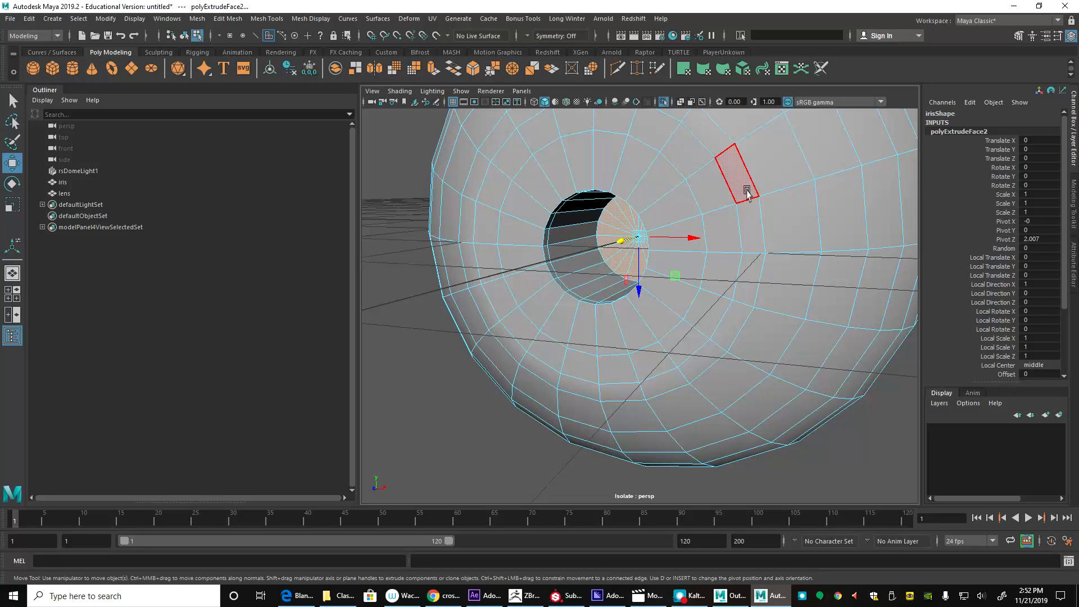
alt+drag(579, 260, 468, 260)
drag(535, 232, 633, 250)
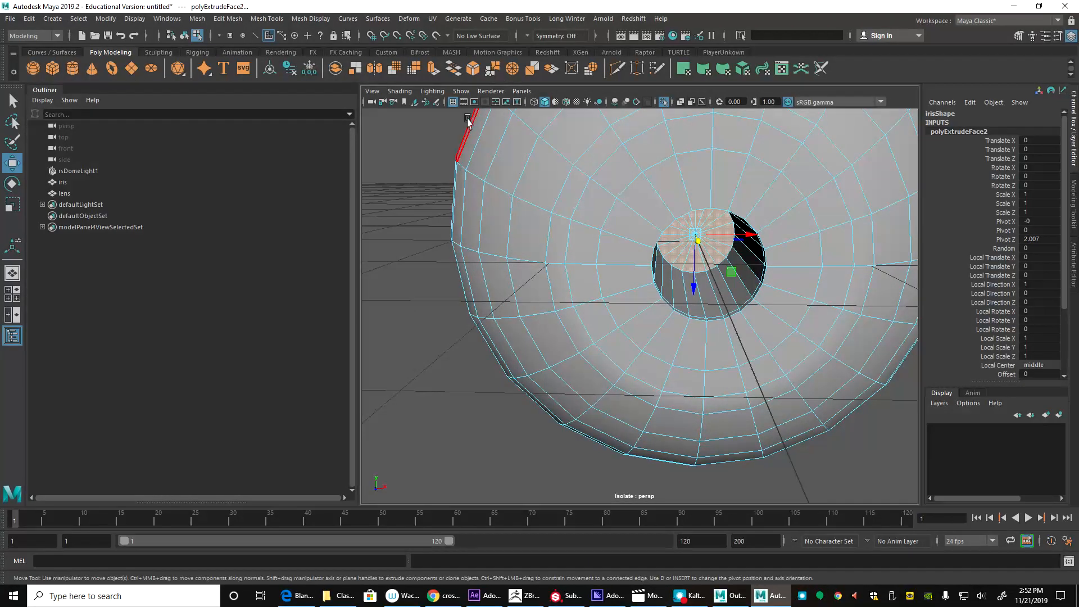
alt+drag(602, 171, 519, 184)
alt+right_drag(519, 184, 585, 211)
alt+middle_drag(585, 212, 665, 195)
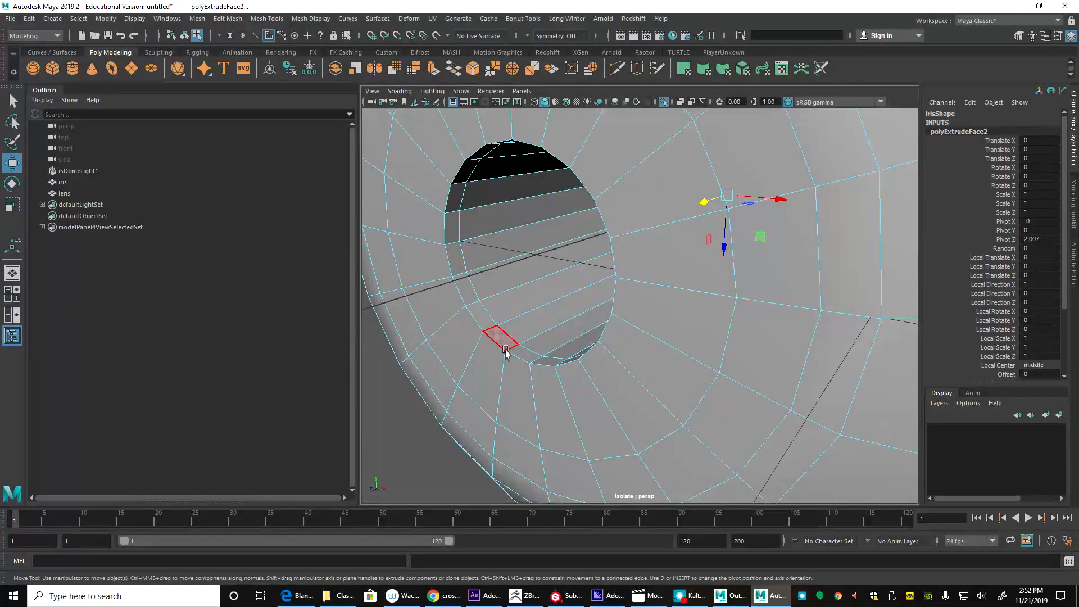
Step: Turn on the smooth mesh preview for the iris, return to object mode and deselect it
key(3)
alt+drag(579, 351, 593, 332)
alt+right_drag(593, 332, 579, 353)
alt+drag(578, 352, 635, 255)
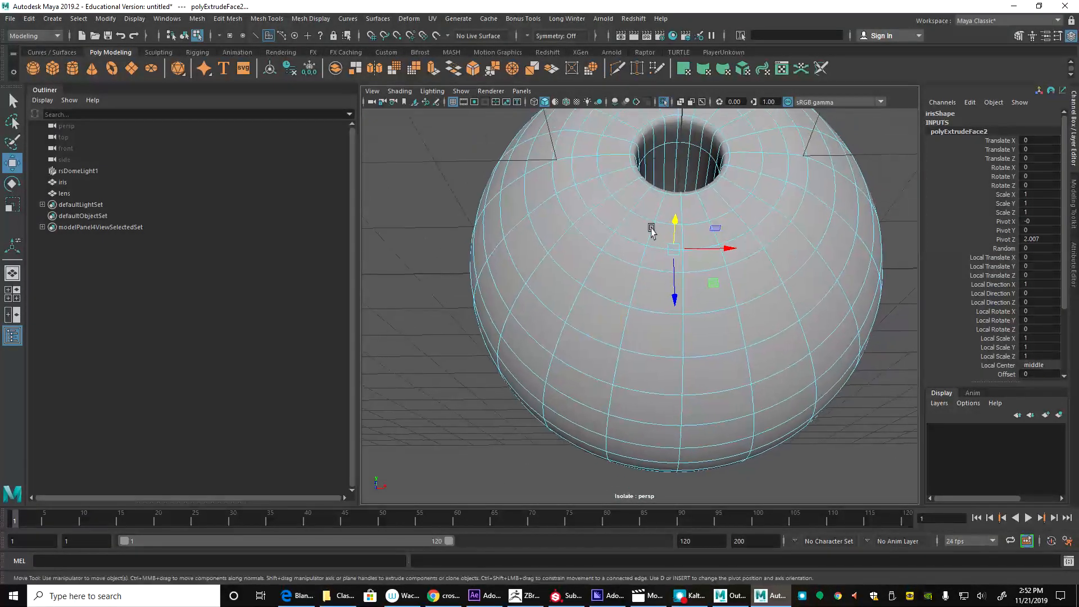
alt+drag(685, 199, 689, 236)
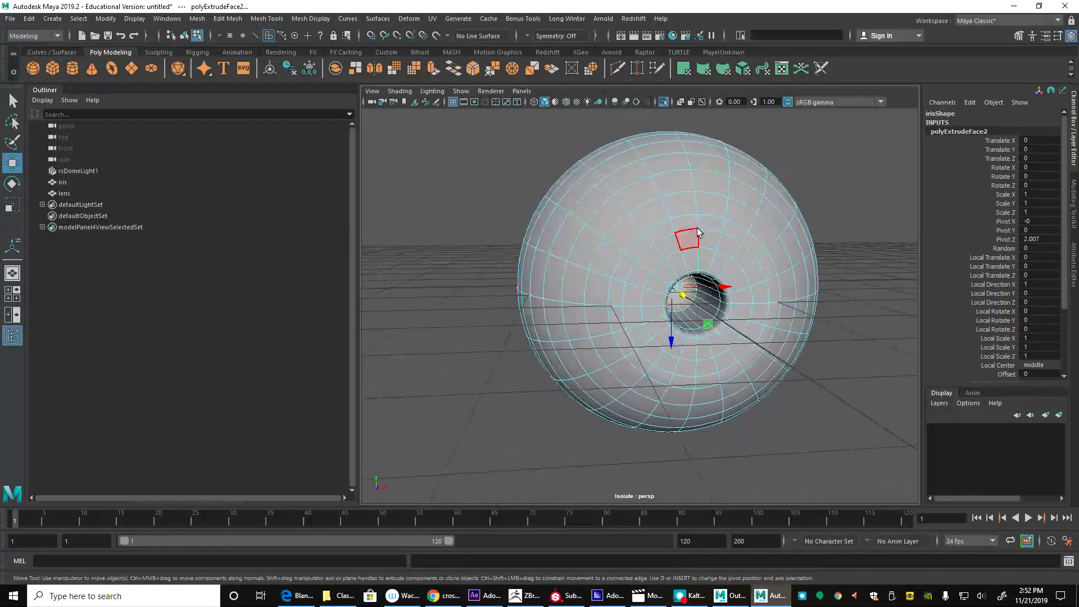
key(q)
right_drag(691, 236, 802, 144)
click(814, 132)
alt+drag(739, 187, 502, 220)
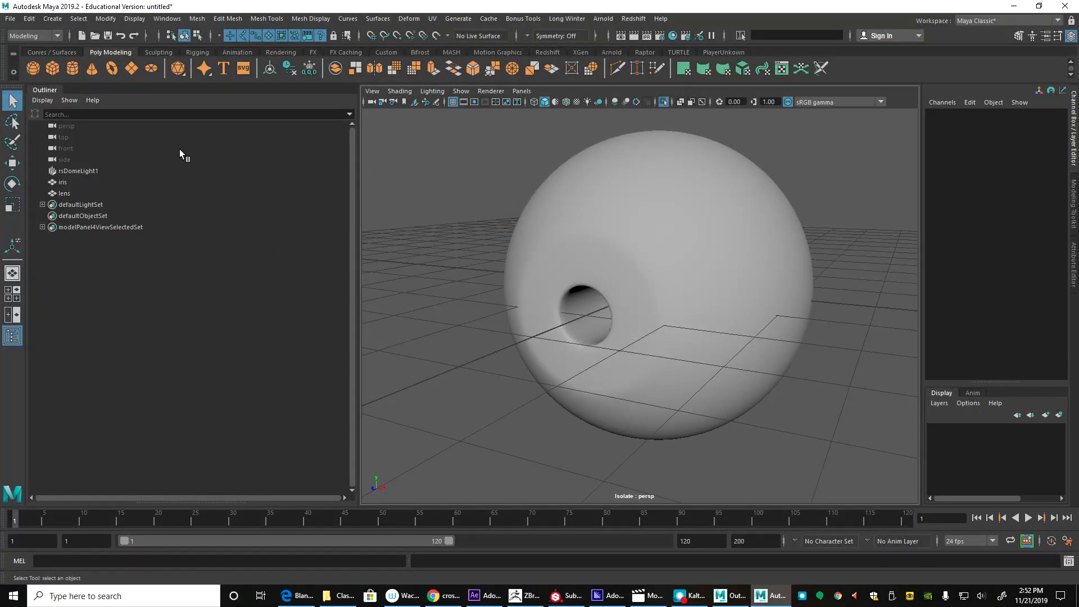
Step: Select the lens sphere and turn off the isolated view
click(89, 194)
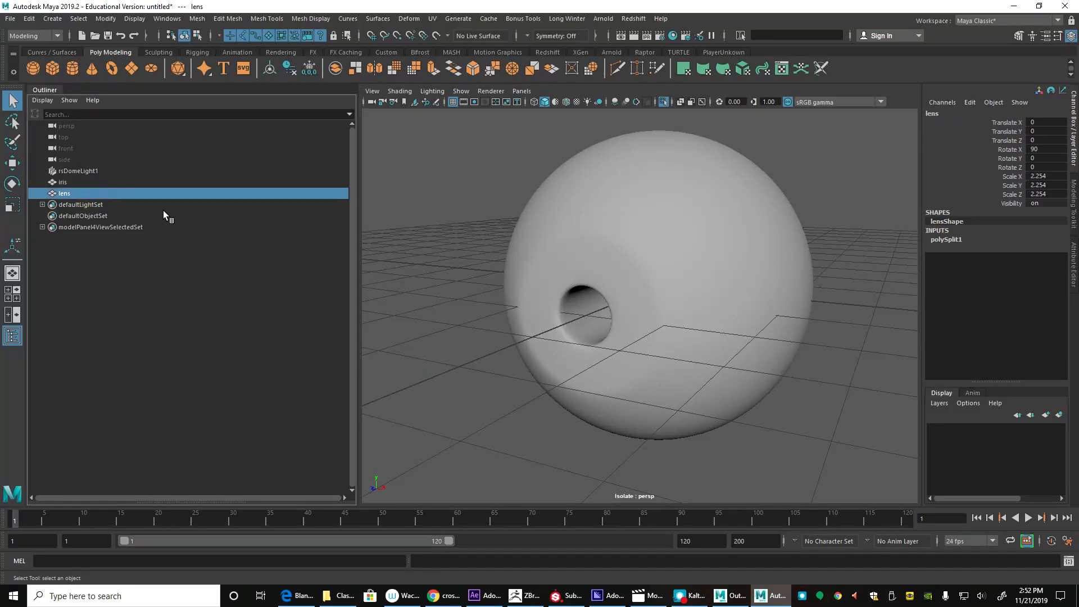
key(g)
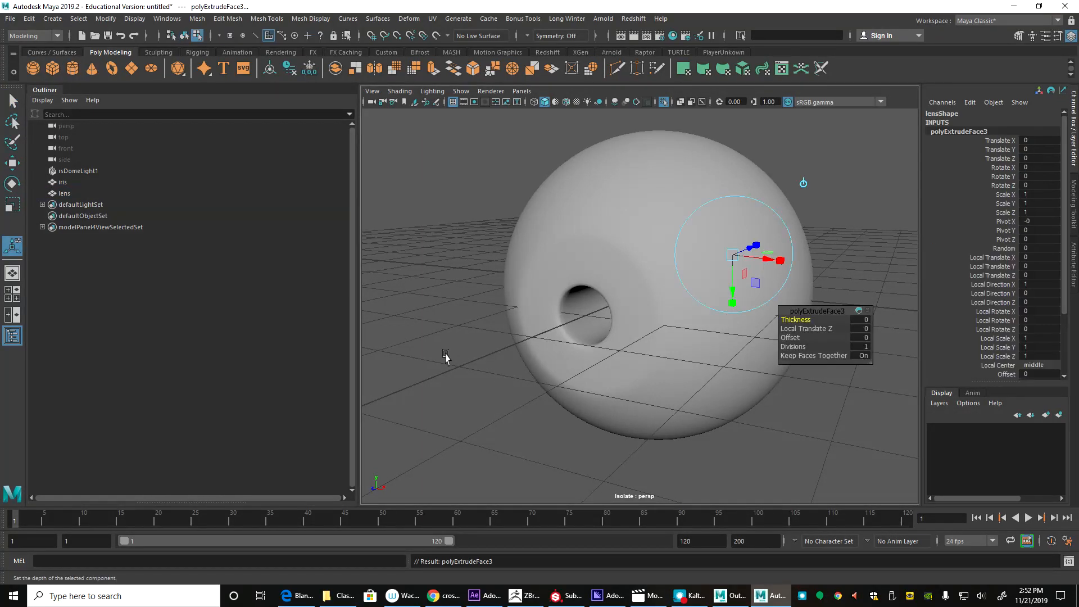
key(ctrl+z)
key(ctrl+1)
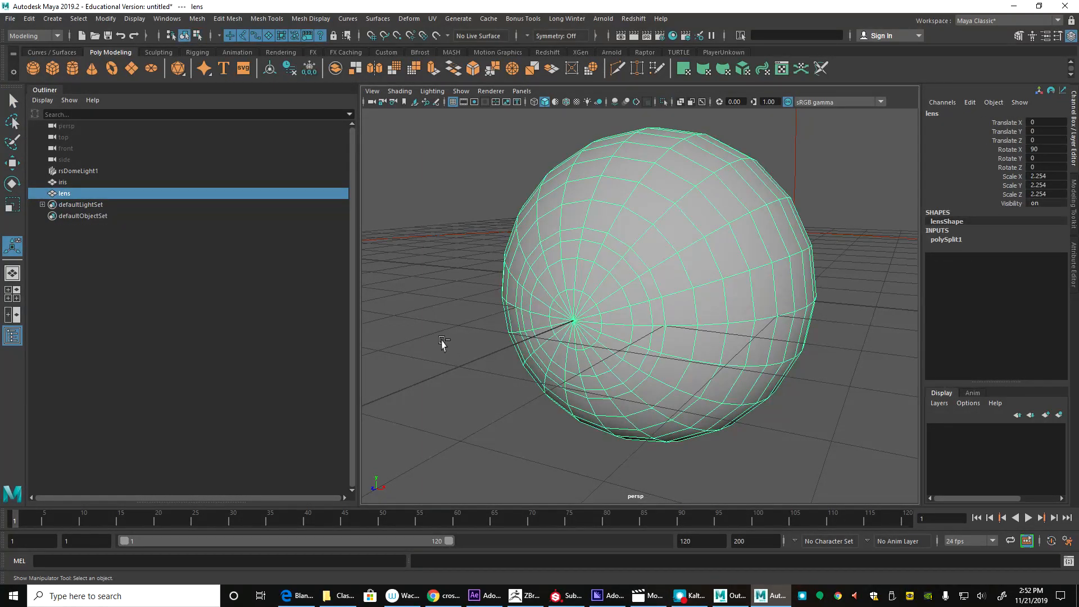
Step: Select the ring of faces around the front pole of the lens and grow the selection over the cornea area
alt+drag(535, 331, 656, 335)
alt+middle_drag(655, 335, 538, 325)
alt+right_drag(538, 324, 658, 359)
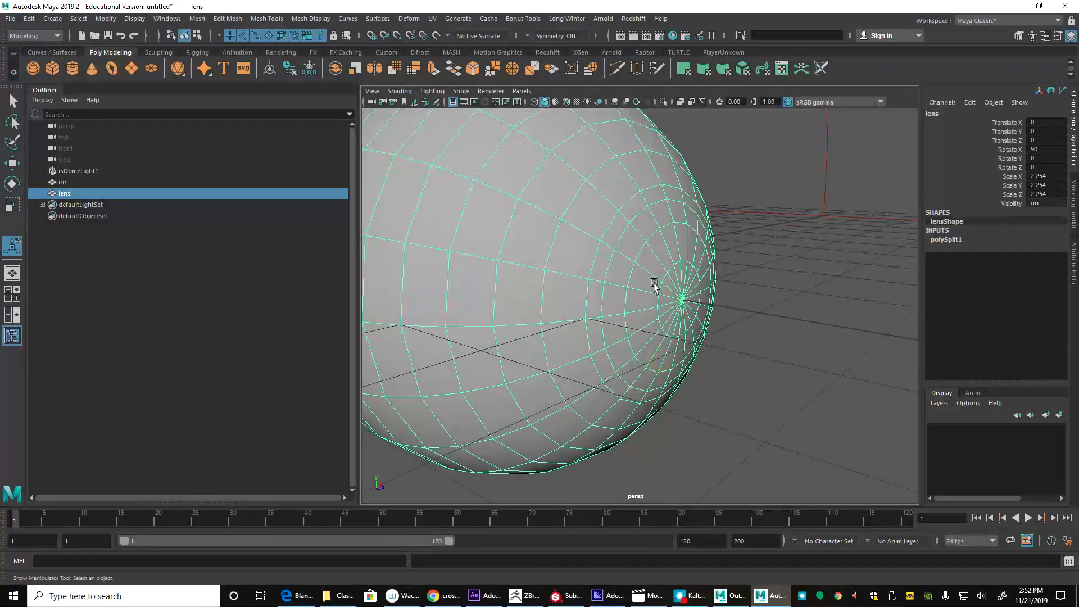
alt+drag(653, 285, 569, 271)
right_drag(569, 272, 568, 302)
double_click(523, 259)
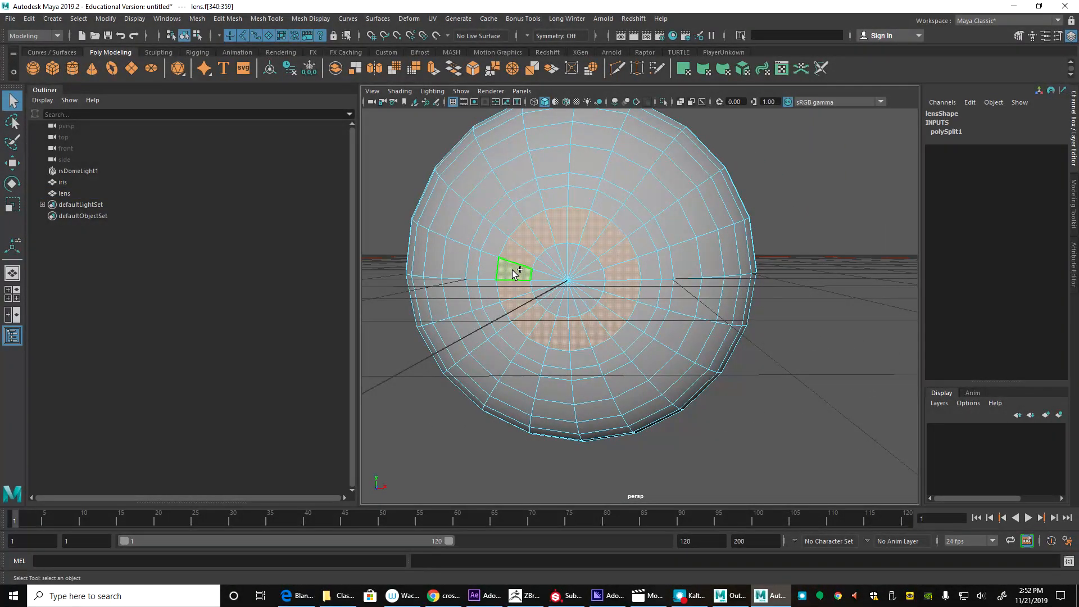
key(shift+period)
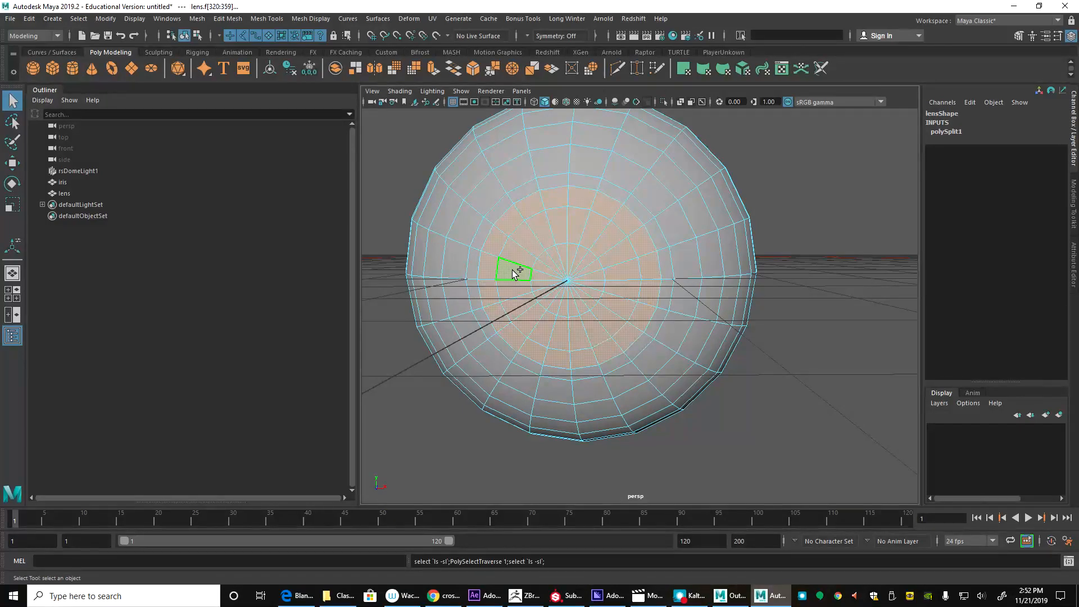
Step: Move the selected cornea faces of the lens outward into a bulge and turn on the smooth mesh preview
alt+drag(558, 284, 680, 298)
key(w)
key(r)
mouse_move(772, 288)
mouse_down()
mouse_move(791, 291)
mouse_move(672, 292)
mouse_move(730, 294)
mouse_up()
key(w)
key(ctrl+z)
key(r)
key(w)
key(3)
Step: Examine the bulge at the front of the lens in wireframe and shaded display, from the side
key(4)
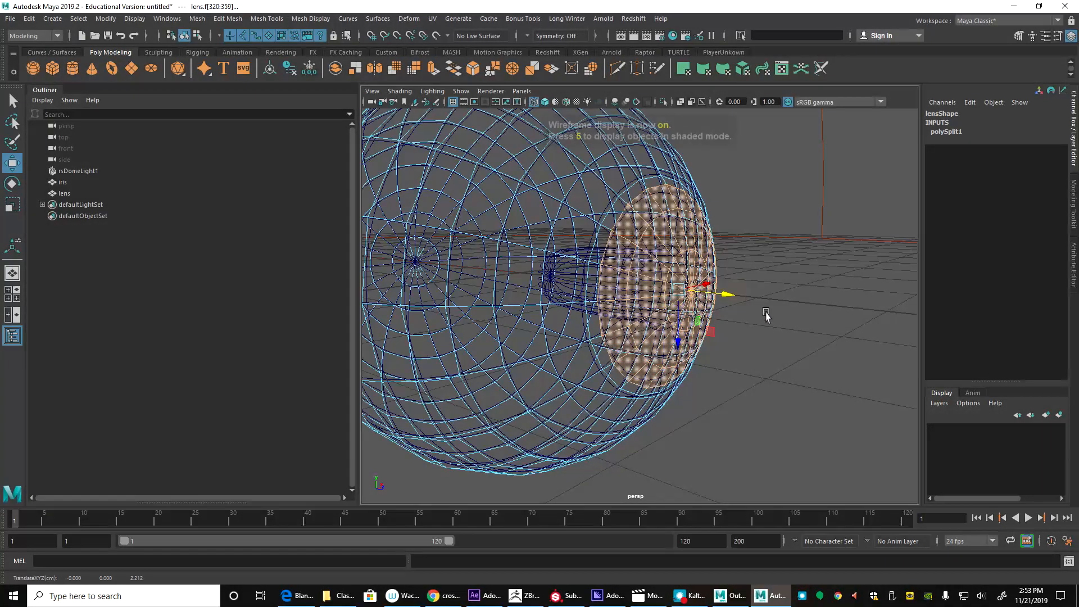
key(5)
alt+drag(786, 316, 632, 302)
alt+right_drag(693, 329, 742, 342)
alt+middle_drag(608, 313, 682, 322)
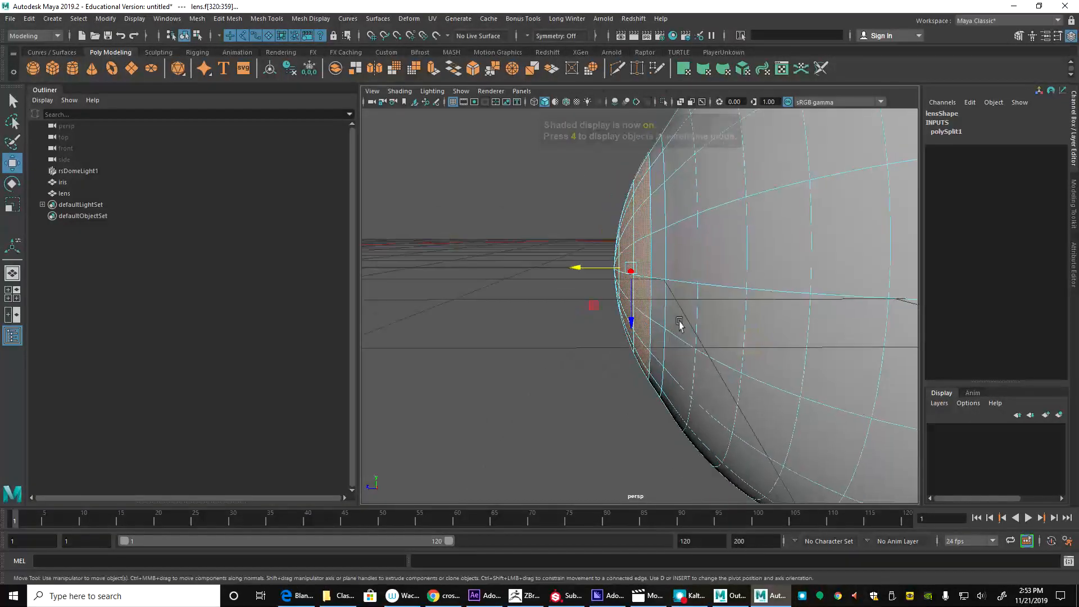
alt+drag(619, 248, 669, 238)
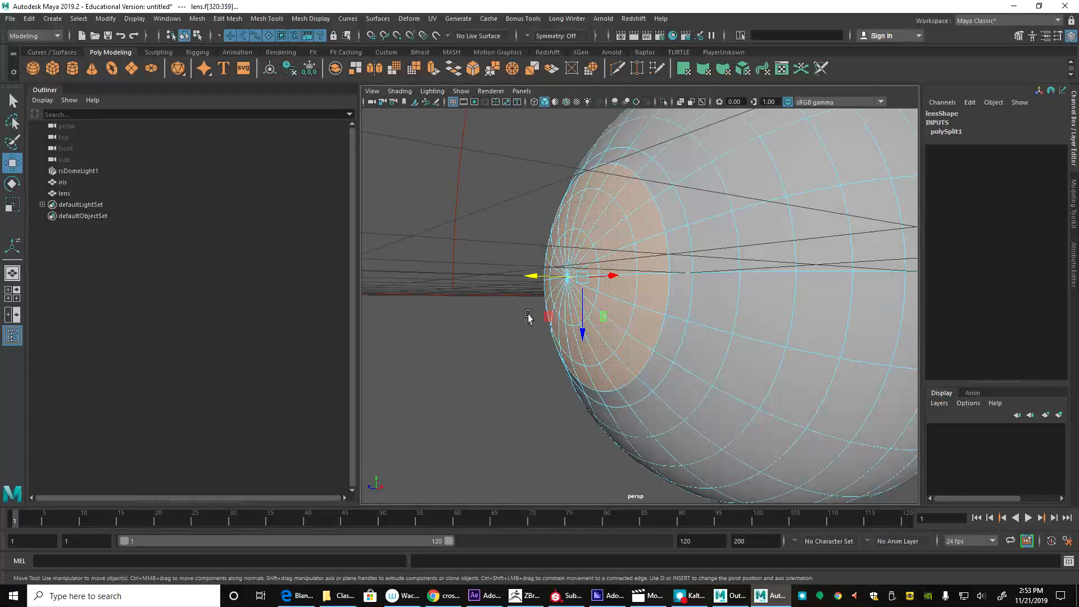
Step: Look at the character's eyes on the desktop wallpaper, return to Maya and examine the lens shape from several angles
click(1014, 6)
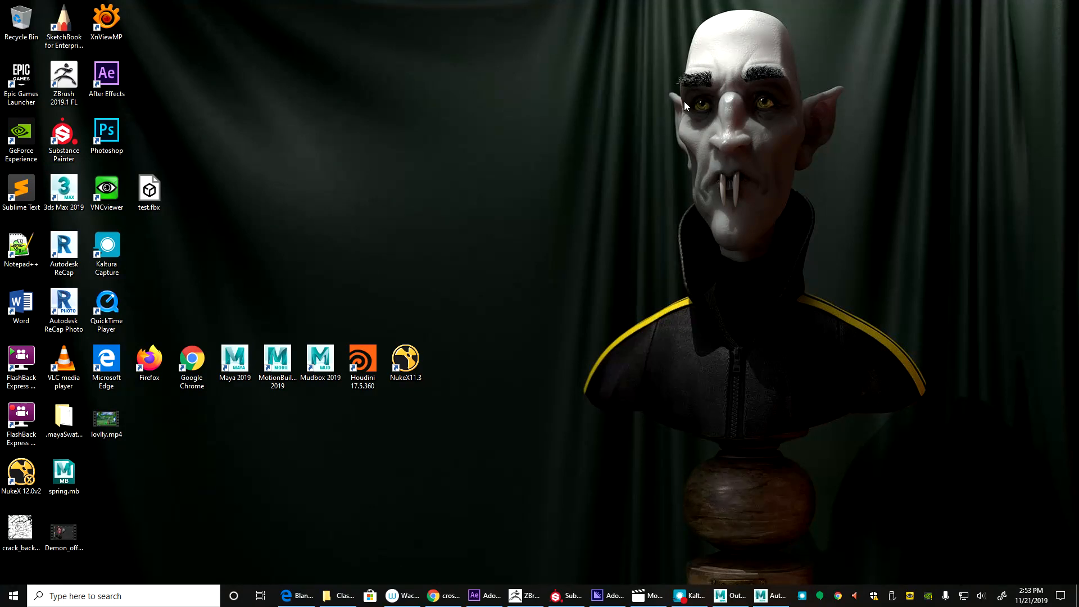
click(771, 595)
alt+drag(587, 286, 744, 288)
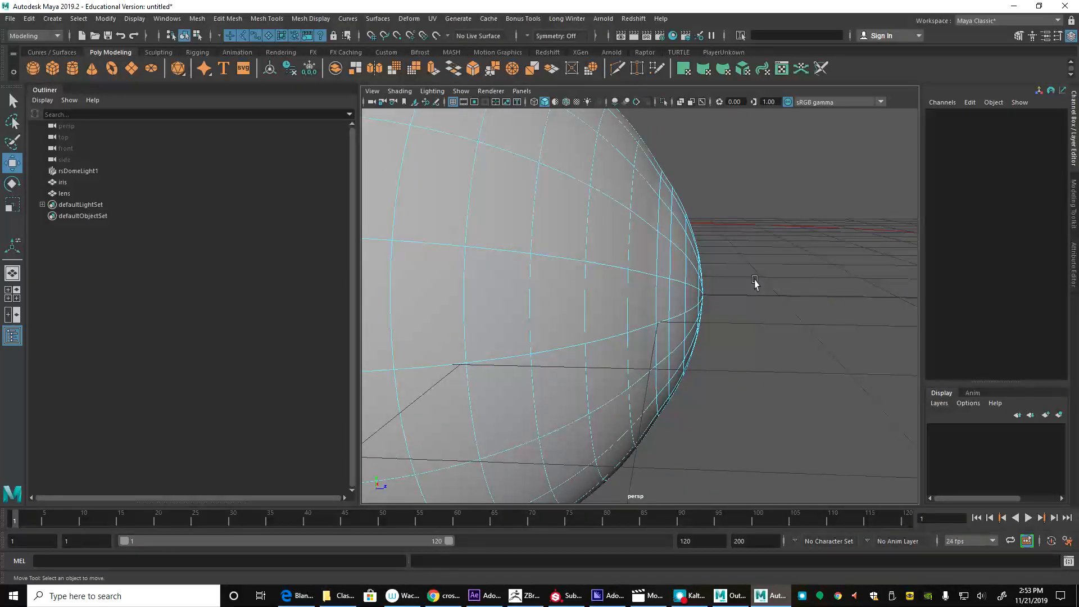
alt+drag(810, 272, 648, 255)
alt+right_drag(648, 255, 619, 256)
alt+middle_drag(619, 256, 616, 294)
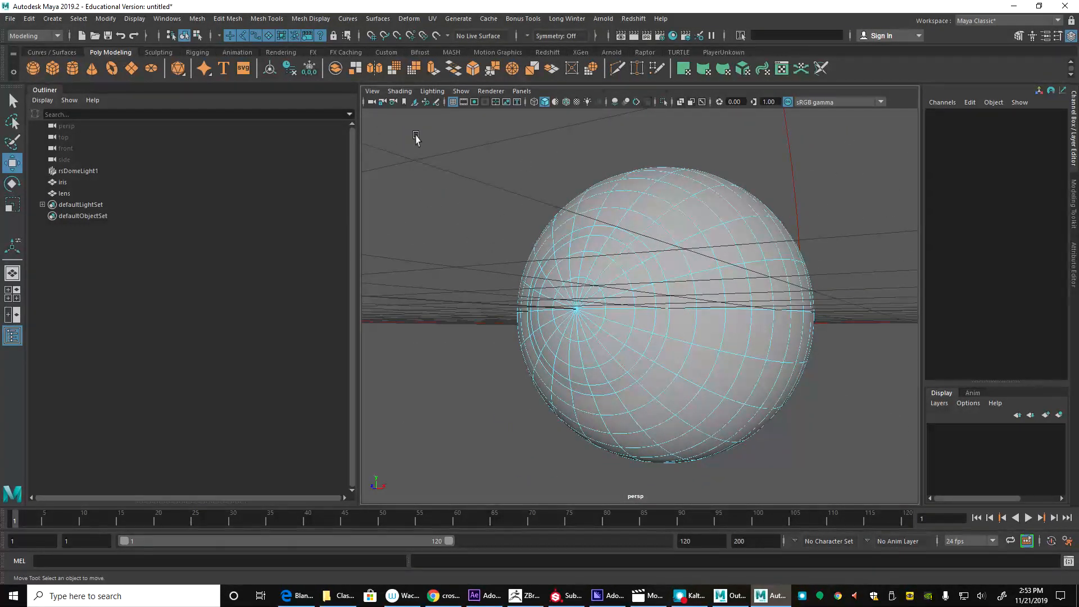
alt+middle_drag(572, 147, 554, 183)
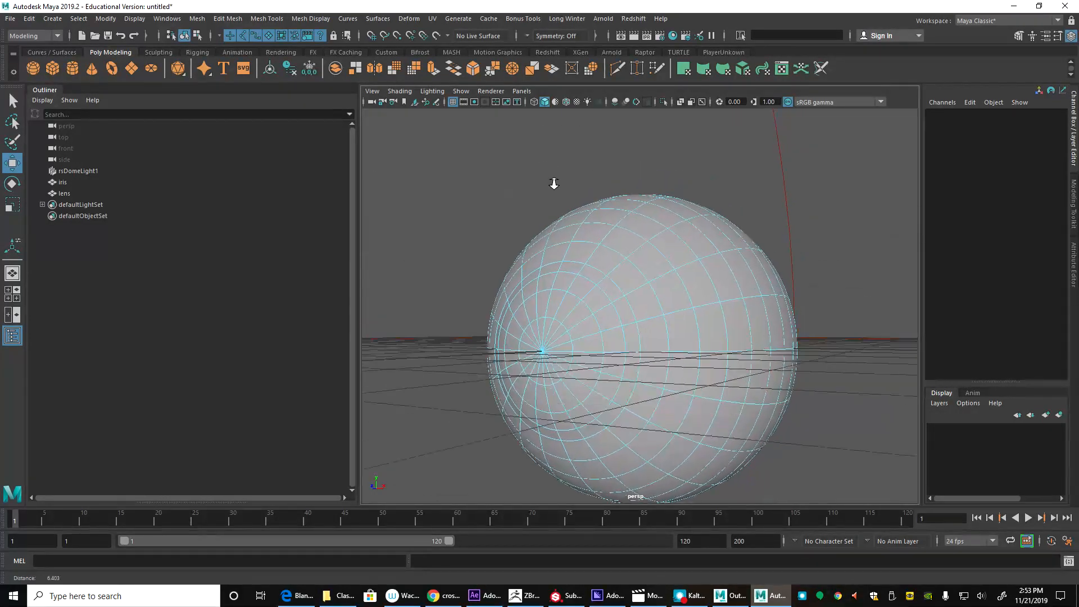
alt+right_drag(555, 183, 573, 189)
alt+drag(574, 189, 574, 196)
alt+middle_drag(591, 191, 612, 168)
alt+right_drag(612, 168, 594, 164)
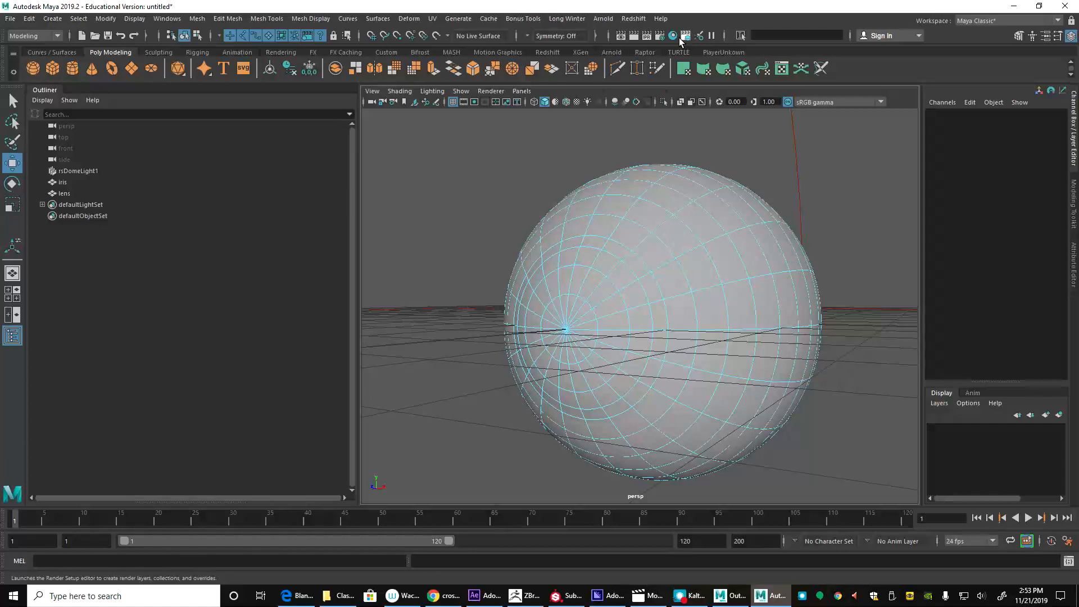
Step: Save the scene as a Maya Binary file named eye in the Lioness folder
click(10, 21)
click(48, 74)
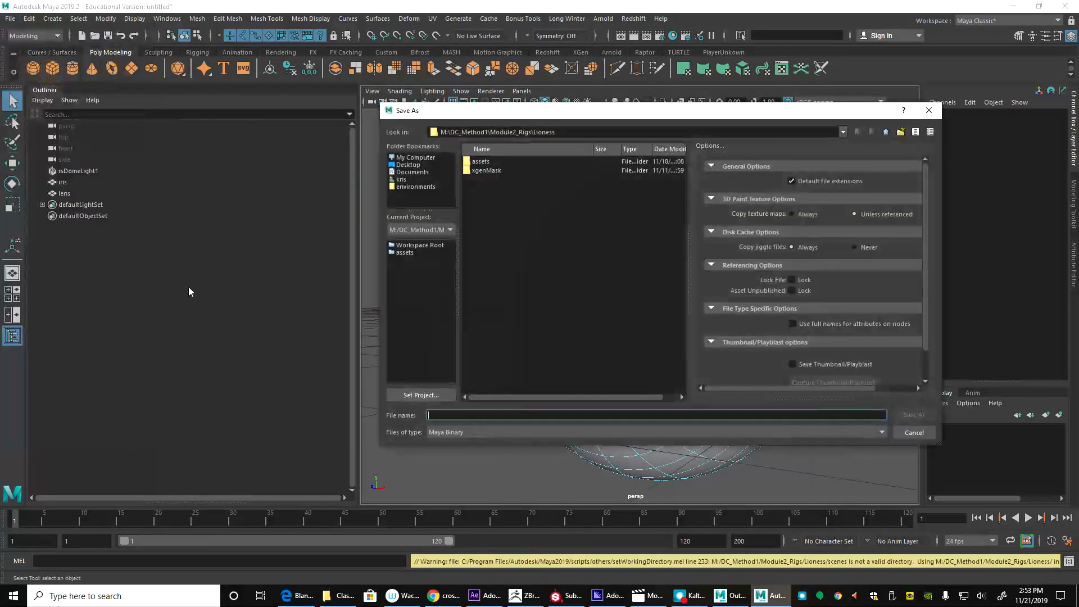
text(eye)
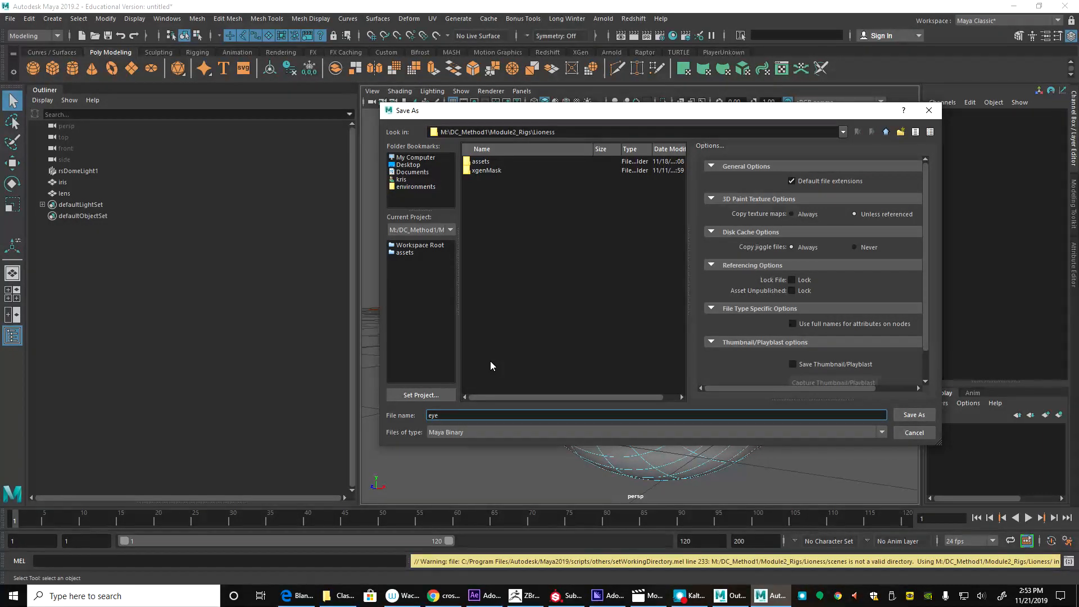
key(Return)
key(w)
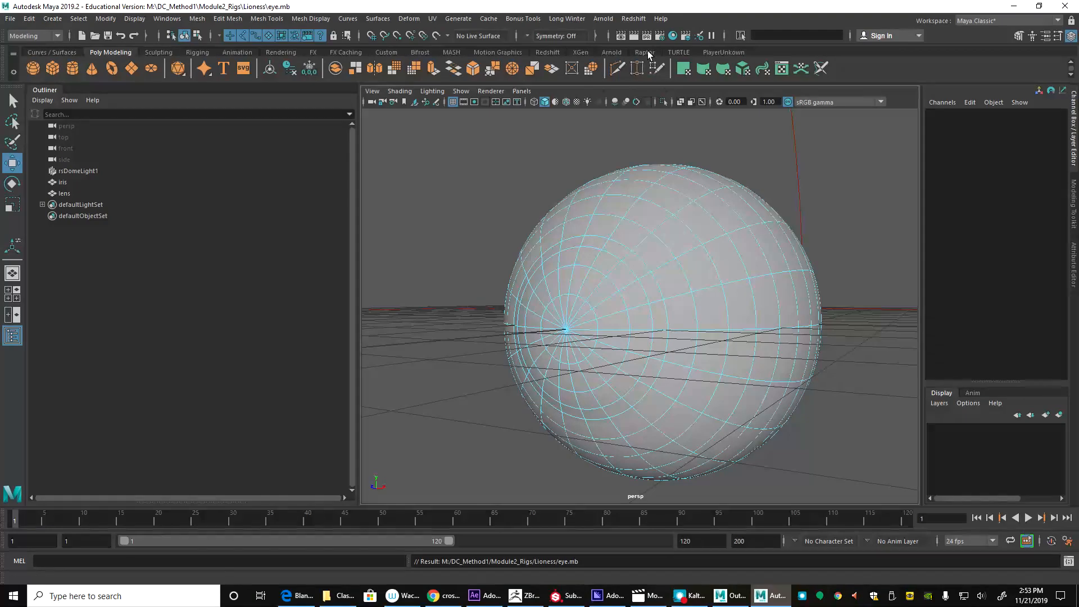
Step: Start a Redshift IPR render of the persp view, move the render window aside and display the Beauty pass
click(548, 52)
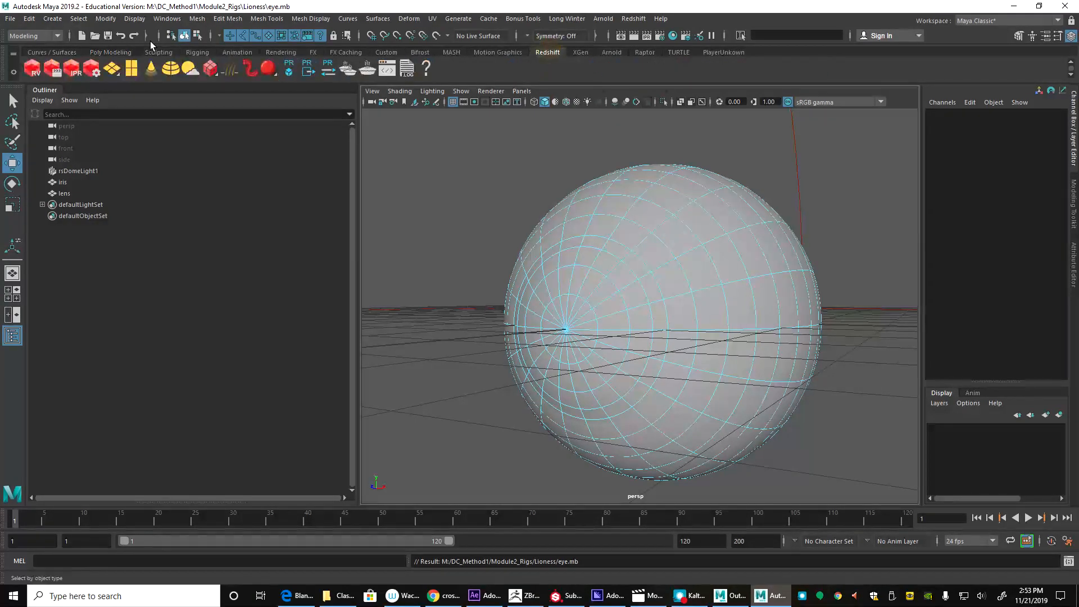
click(73, 67)
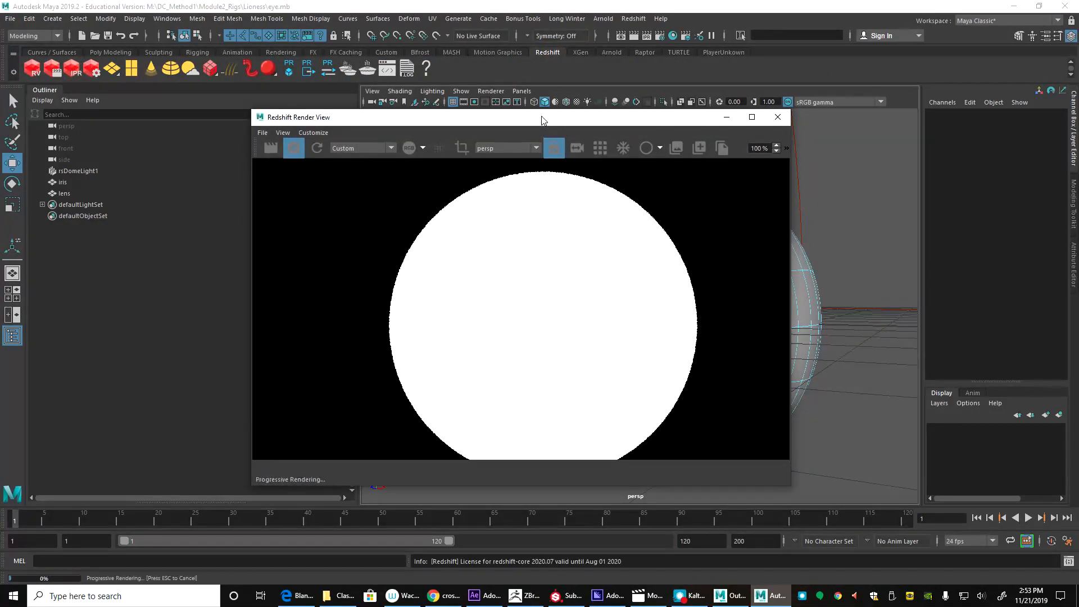
drag(538, 121, 306, 50)
click(139, 78)
click(136, 88)
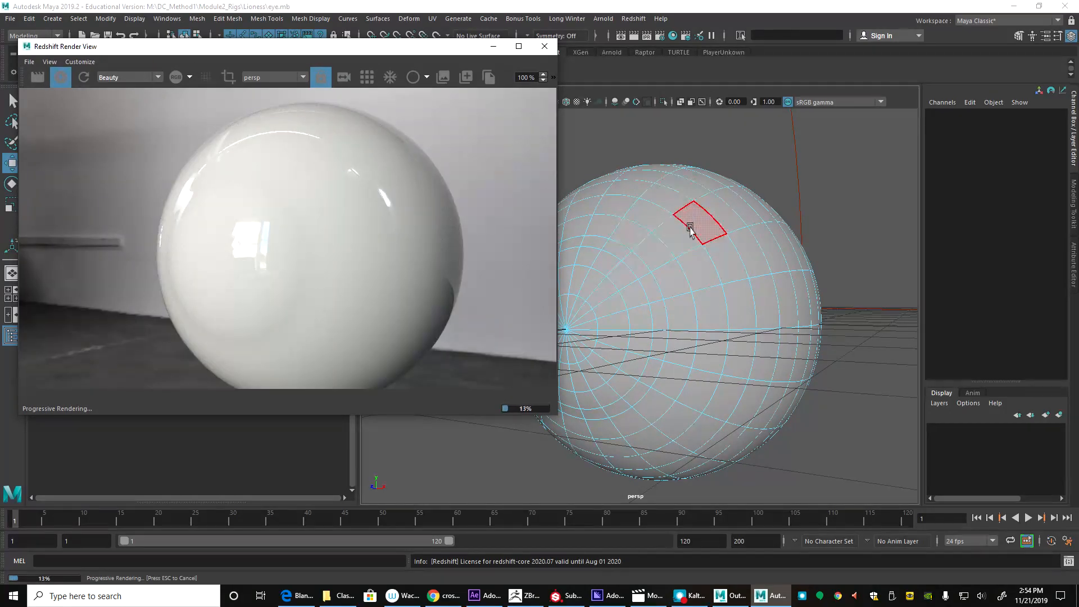
Step: Return to object mode, select the lens and assign it a new RedshiftMaterial
alt+drag(824, 342, 756, 307)
right_drag(624, 208, 695, 140)
click(646, 215)
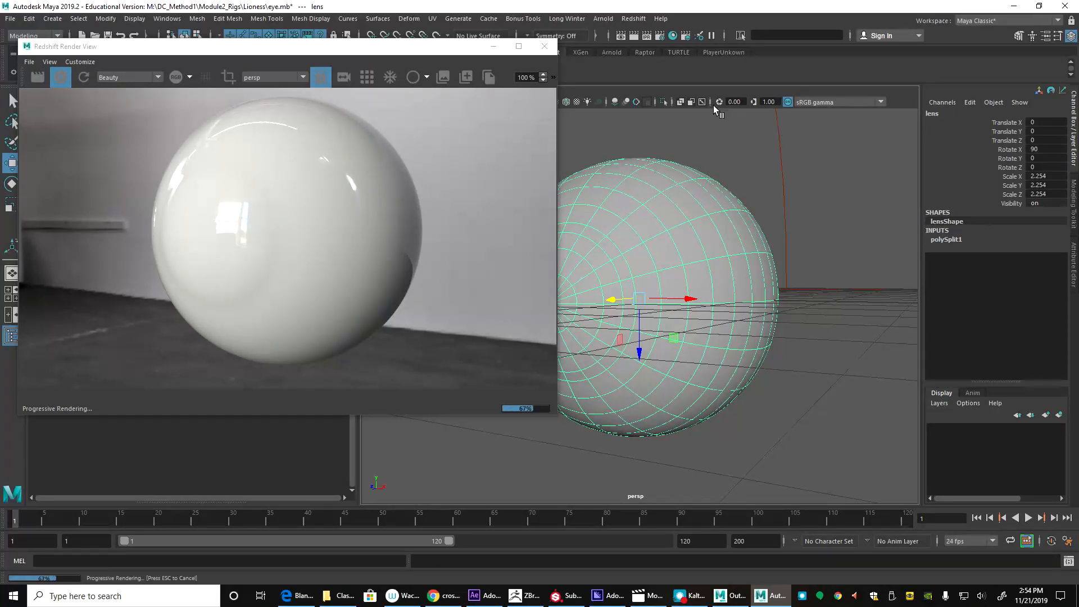
right_click(708, 125)
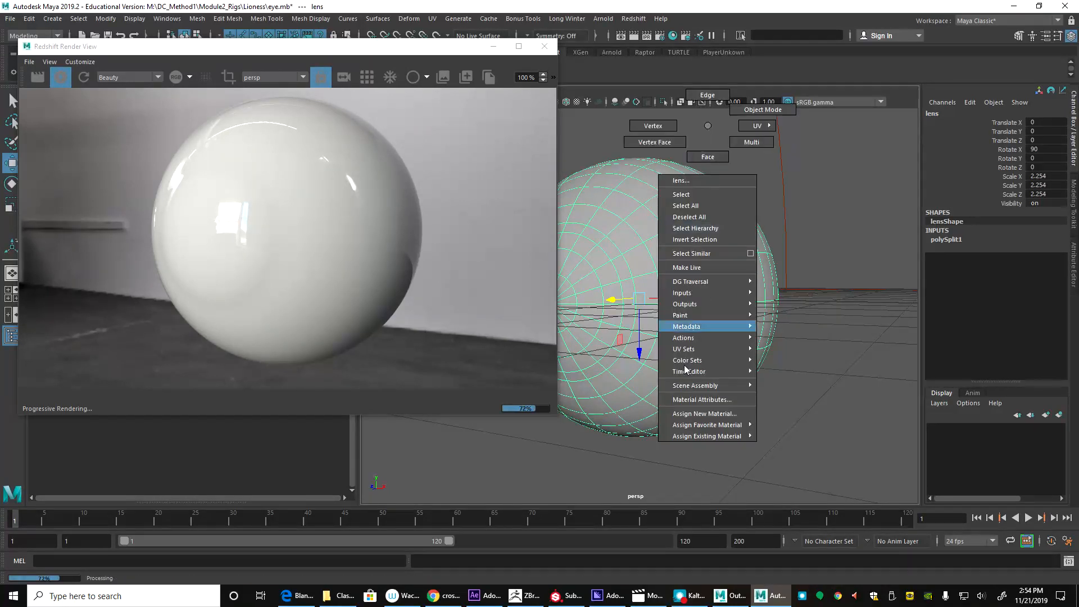
mouse_move(698, 353)
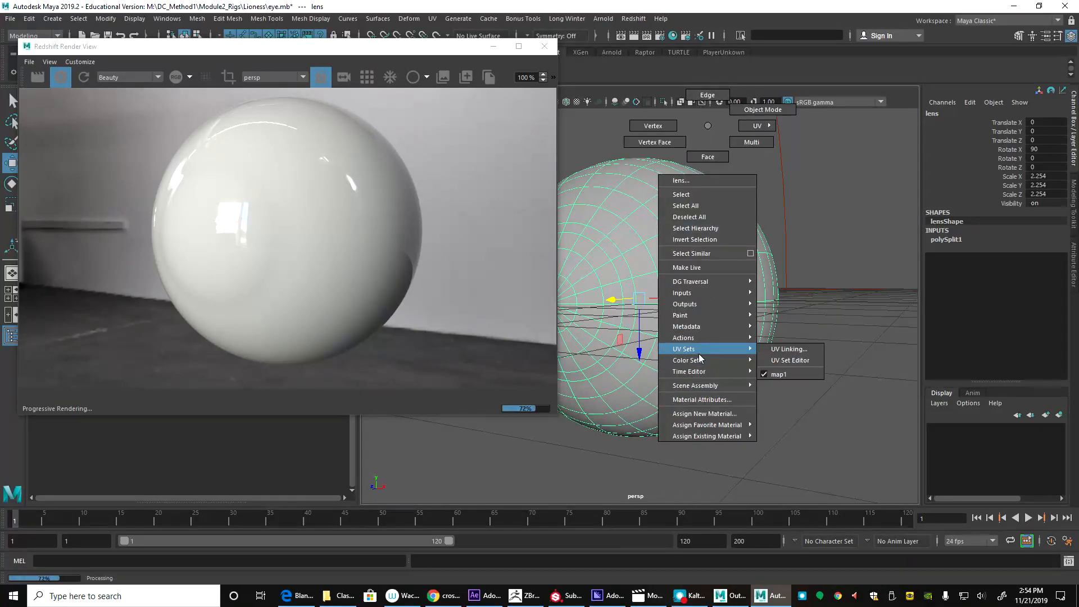
click(705, 414)
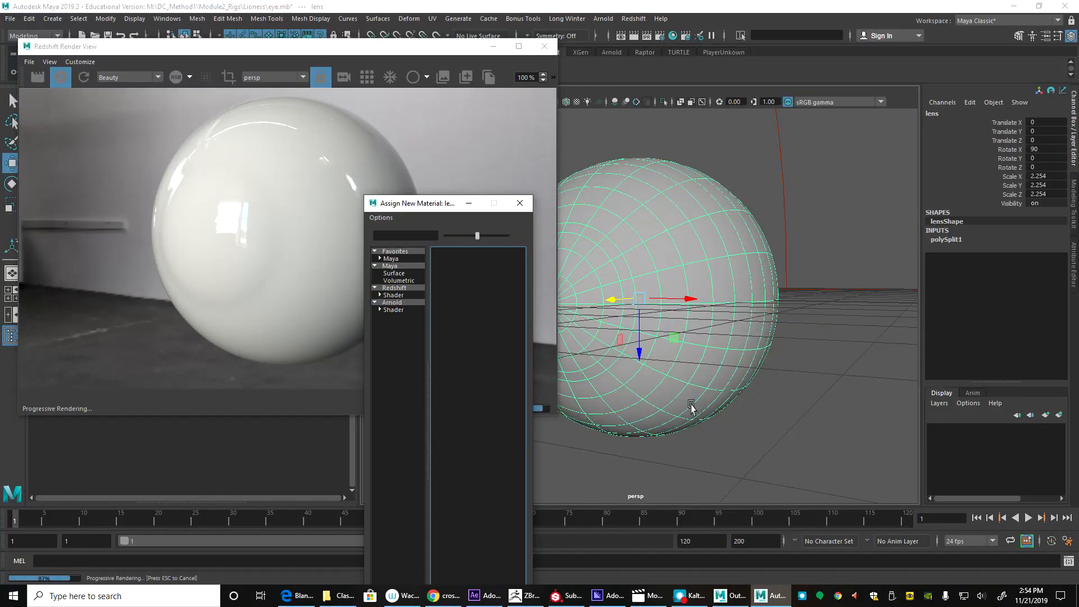
click(399, 288)
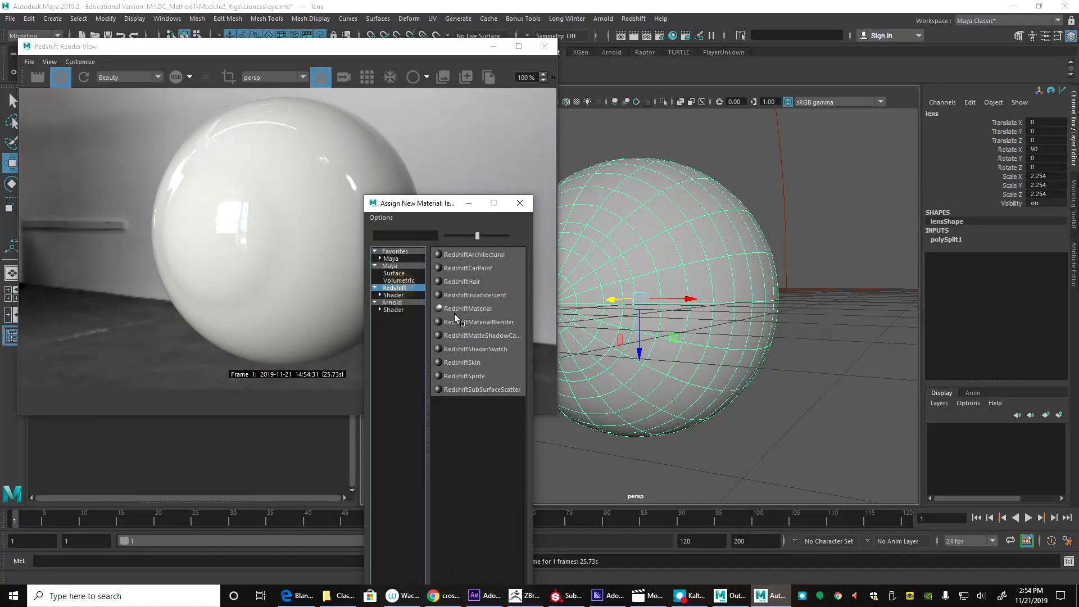
click(486, 309)
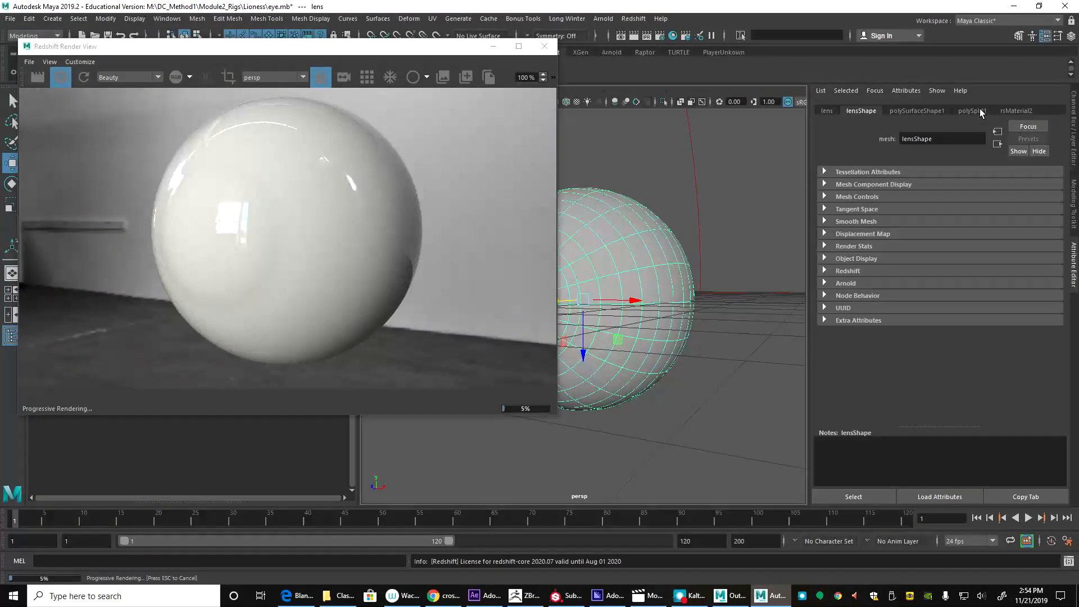
Step: Raise the refraction weight of the lens material to 1.000 to make it transparent
click(1013, 111)
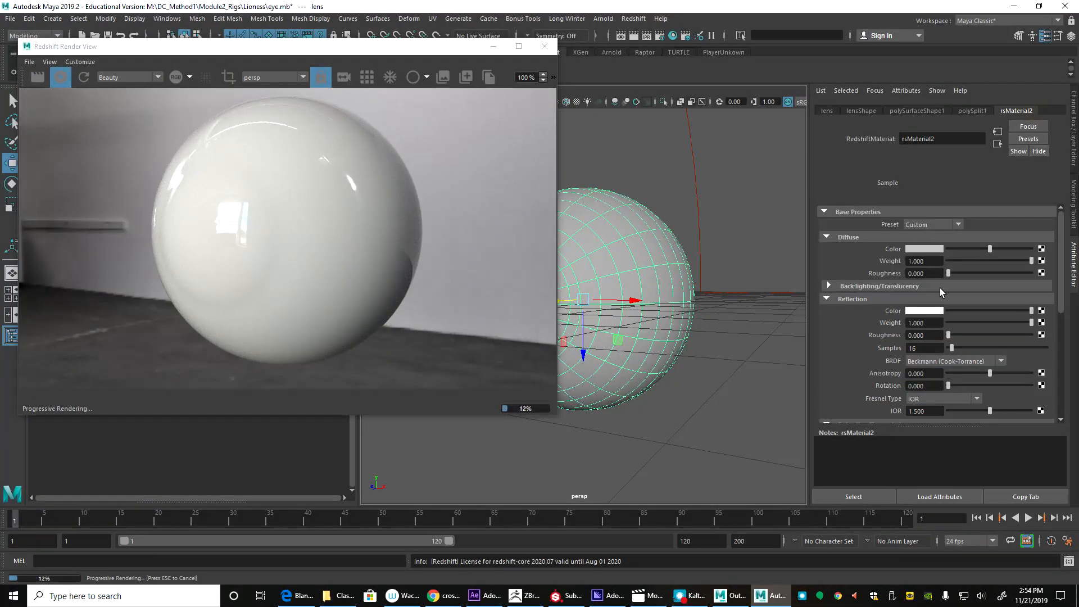
scroll(902, 298, down, 3)
drag(970, 346, 1033, 347)
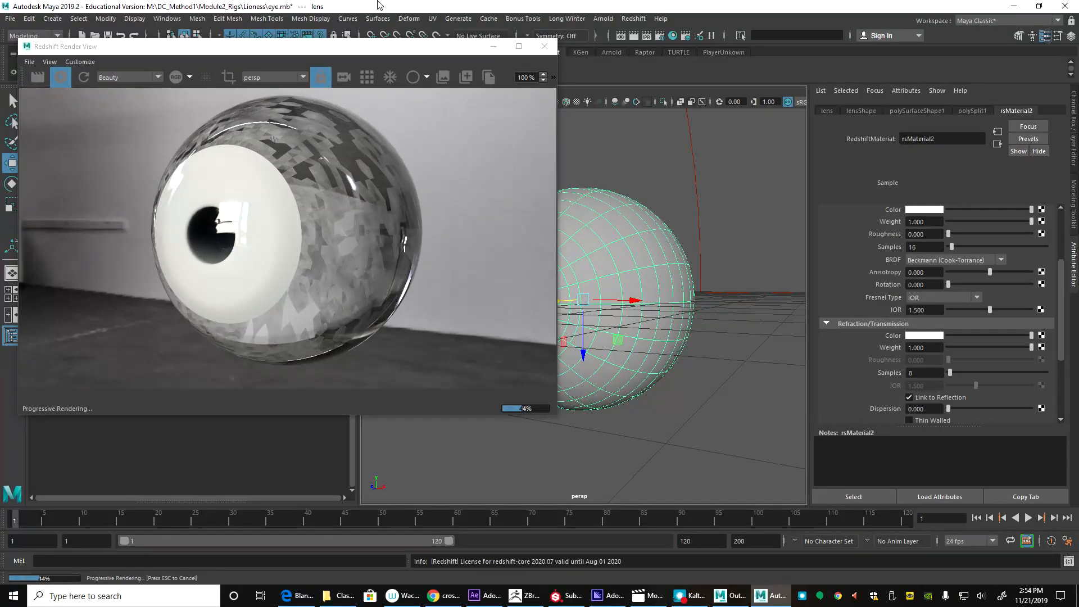
Step: Move the render window off the model and scale the lens up slightly so that it clears the iris sphere
drag(306, 57, 219, 67)
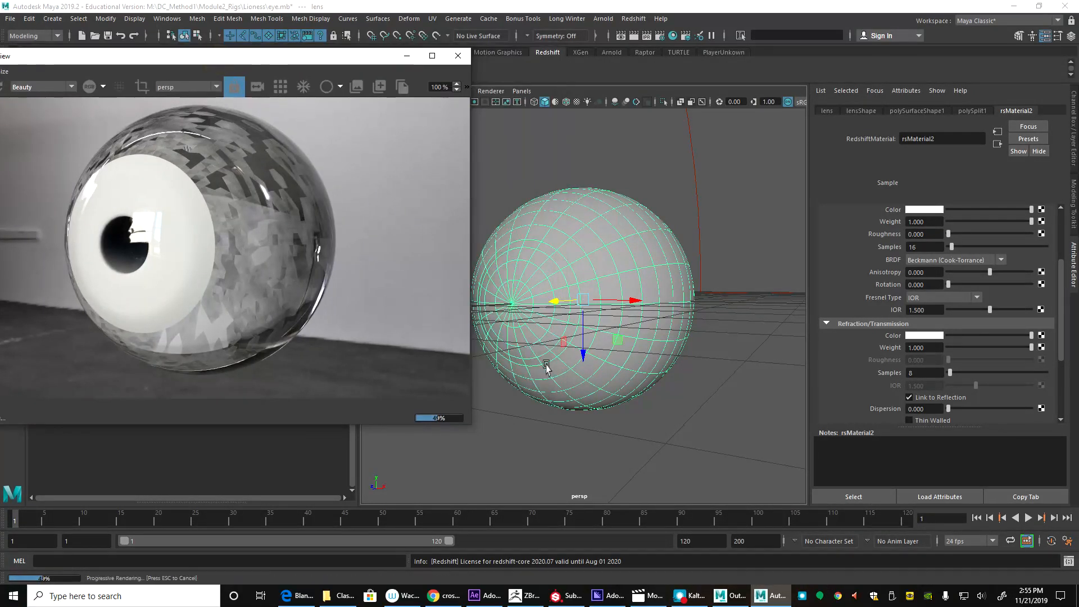
alt+drag(583, 319, 512, 341)
key(r)
drag(626, 286, 626, 287)
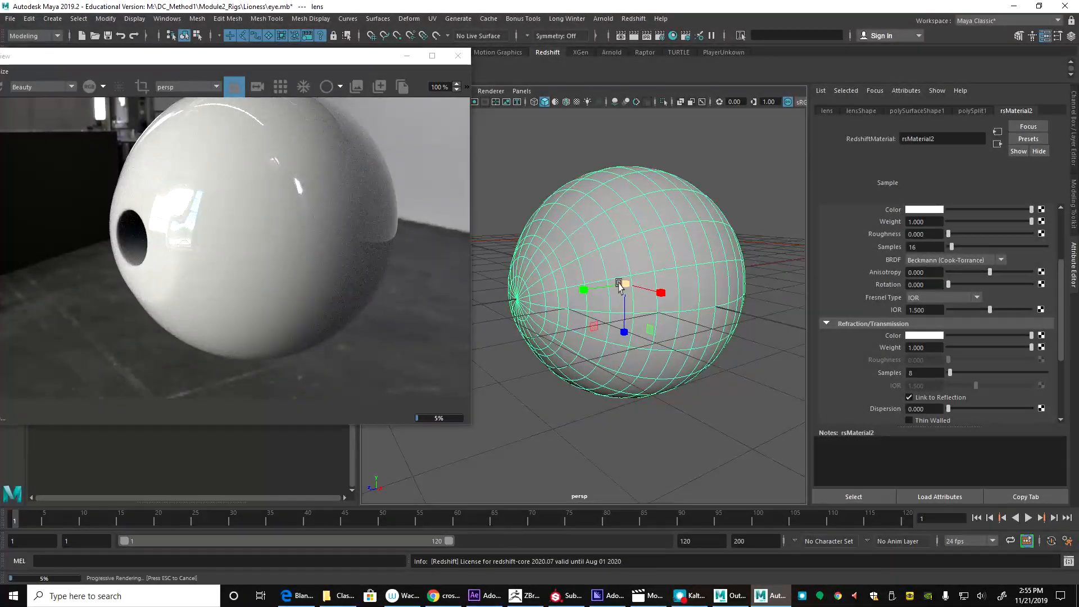
Step: Switch to wireframe display and examine the gap between the lens and the iris sphere up close
key(4)
alt+middle_drag(622, 214, 617, 256)
alt+right_drag(617, 255, 795, 316)
alt+middle_drag(687, 280, 646, 234)
alt+right_drag(646, 233, 636, 224)
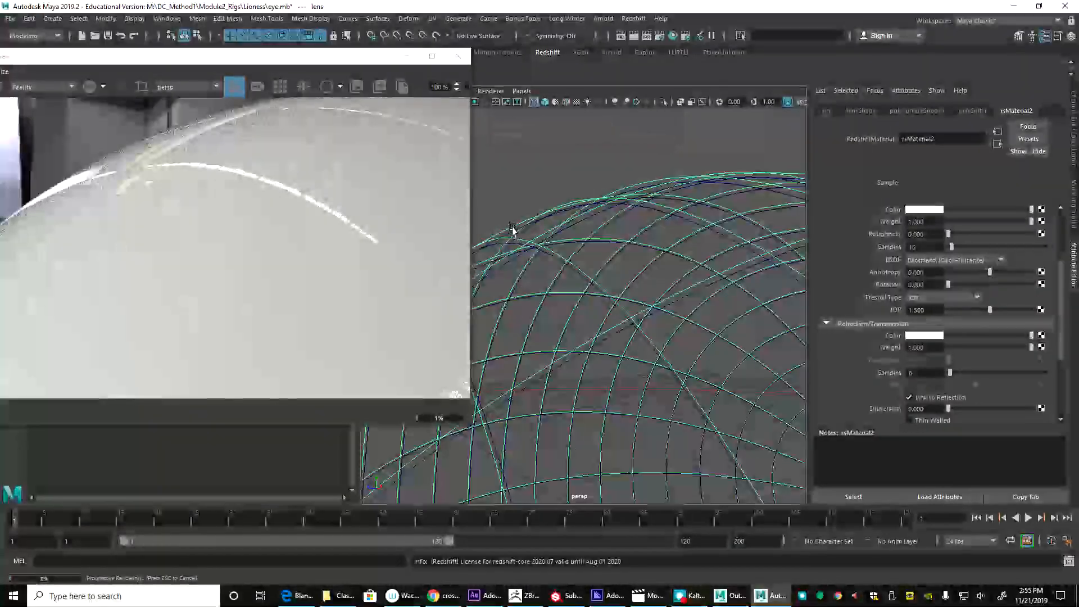
key(f)
alt+drag(549, 246, 638, 349)
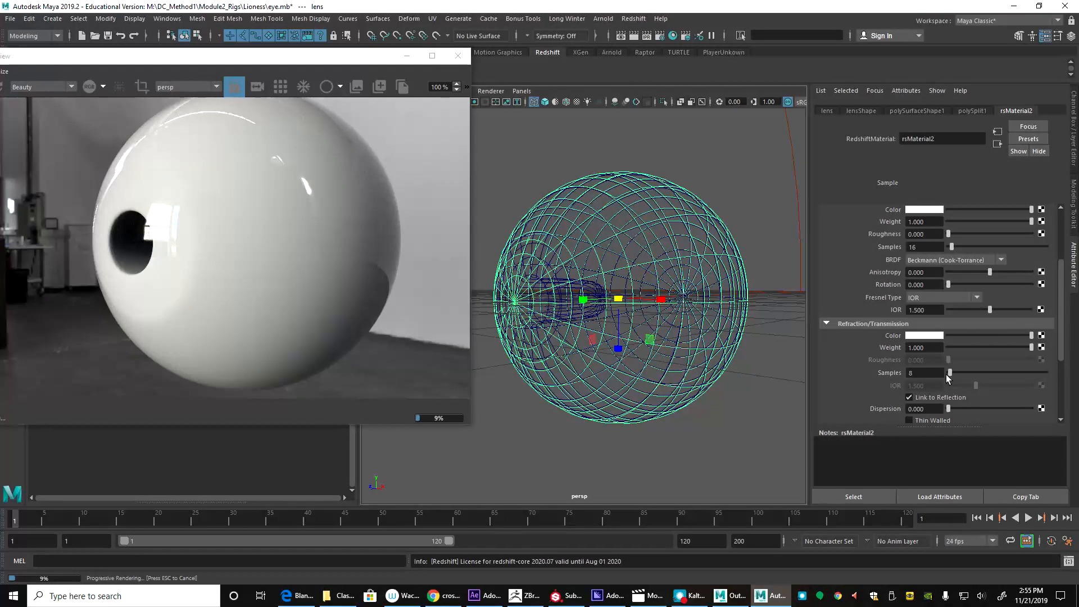
Step: Set the reflection roughness of the lens material to 0.062
scroll(948, 373, down, 2)
scroll(949, 253, up, 2)
drag(948, 234, 951, 235)
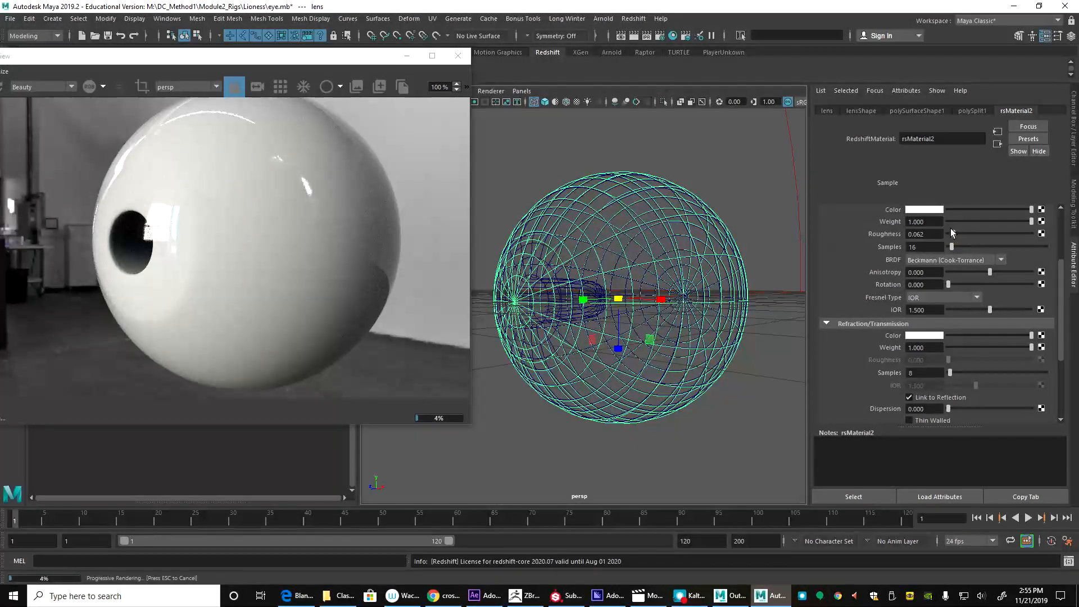
Step: Unlink the lens material's refraction from its reflection and adjust the refraction IOR to about 1.616
scroll(920, 369, down, 2)
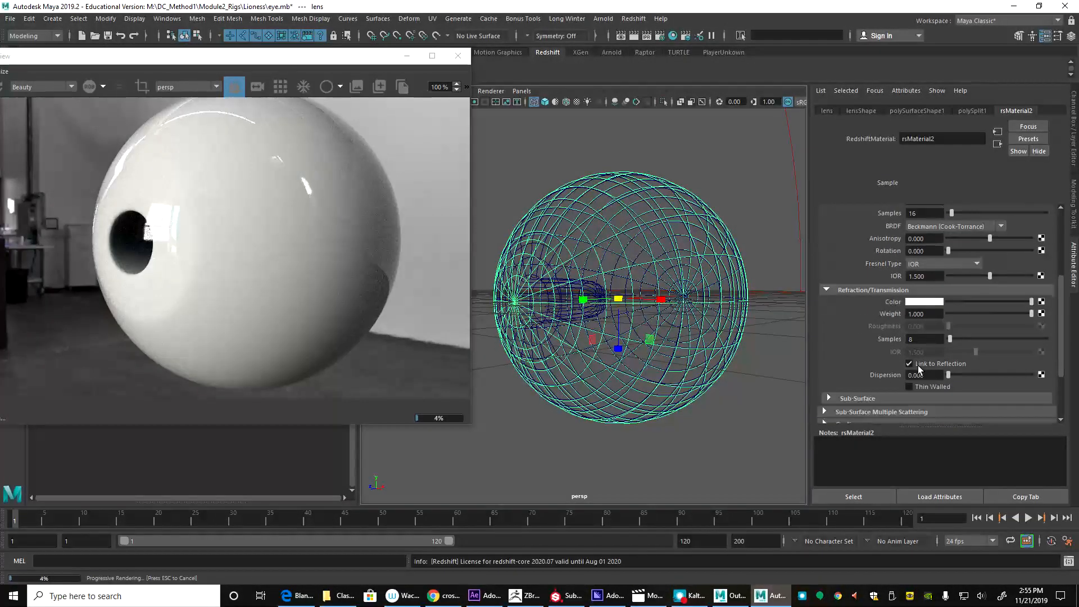
click(910, 365)
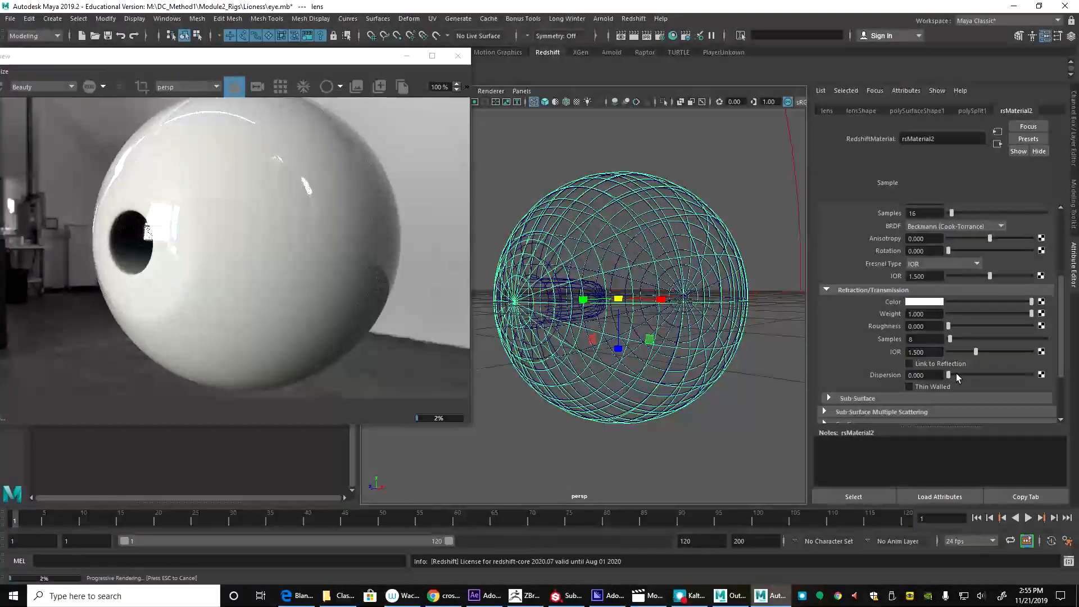
drag(978, 352, 1016, 352)
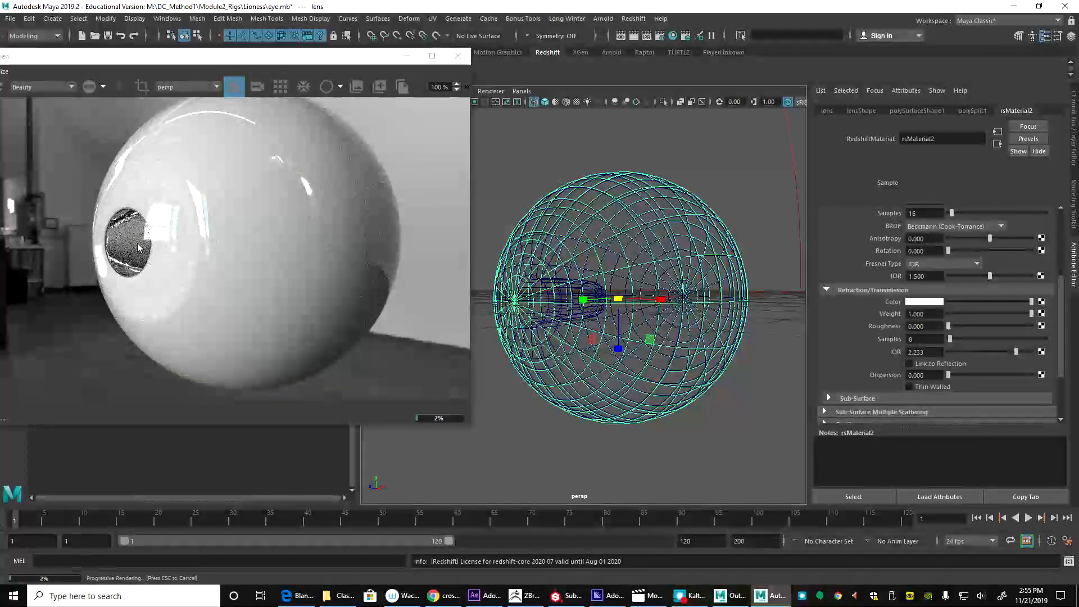
mouse_move(1016, 352)
mouse_down()
mouse_move(983, 352)
mouse_move(995, 354)
mouse_up()
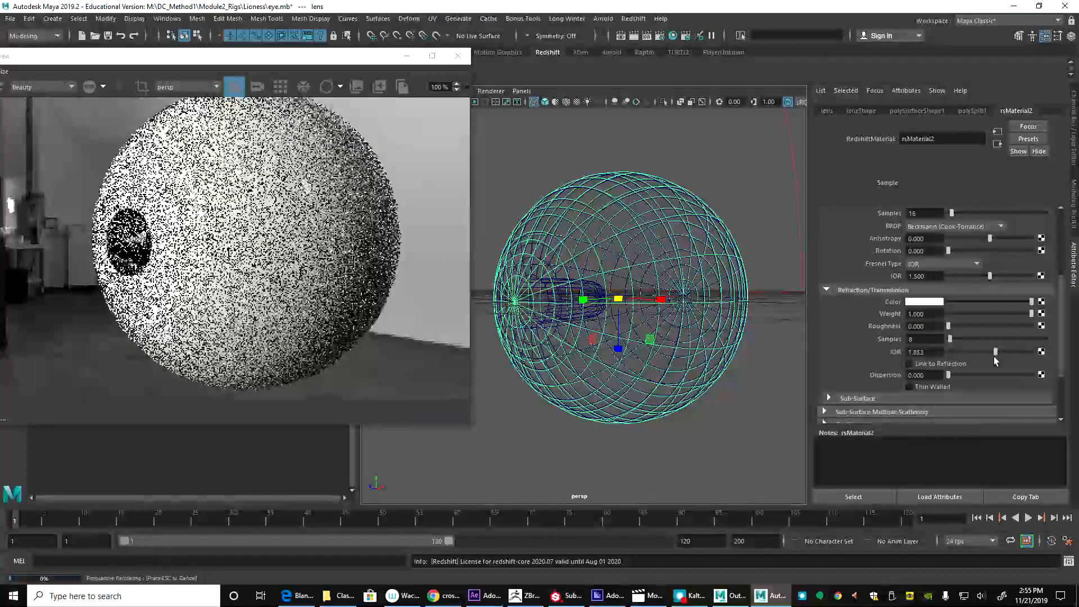
alt+drag(584, 300, 654, 333)
drag(996, 351, 982, 359)
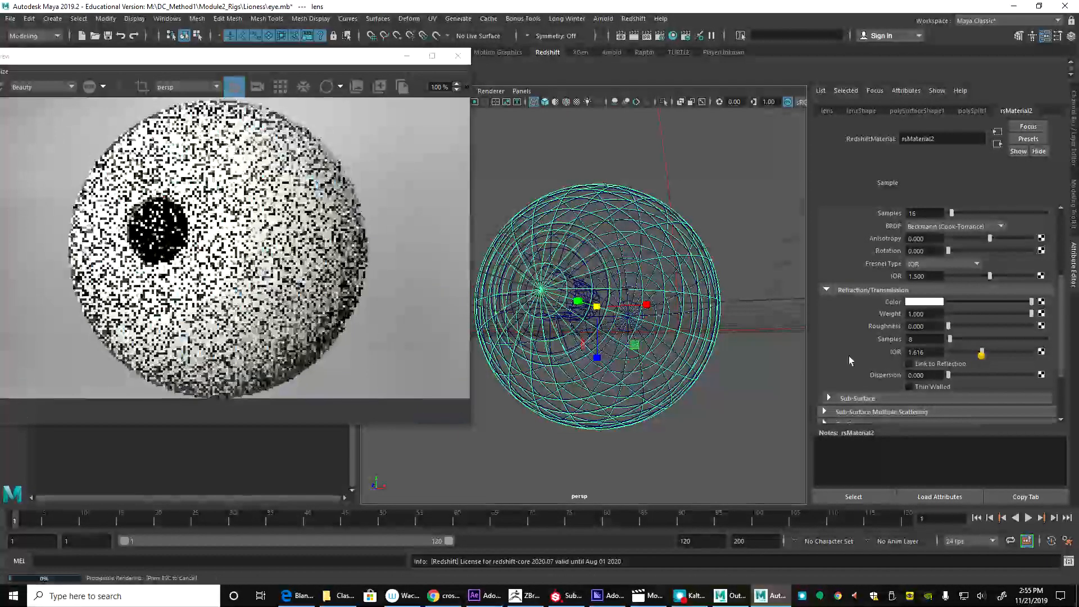
Step: Try a refraction IOR of 2.500 on the lens material and inspect the rendered eye from the front and side
alt+drag(570, 303, 549, 316)
alt+right_drag(549, 316, 482, 313)
alt+drag(481, 313, 514, 295)
alt+drag(630, 298, 652, 301)
drag(986, 352, 1050, 355)
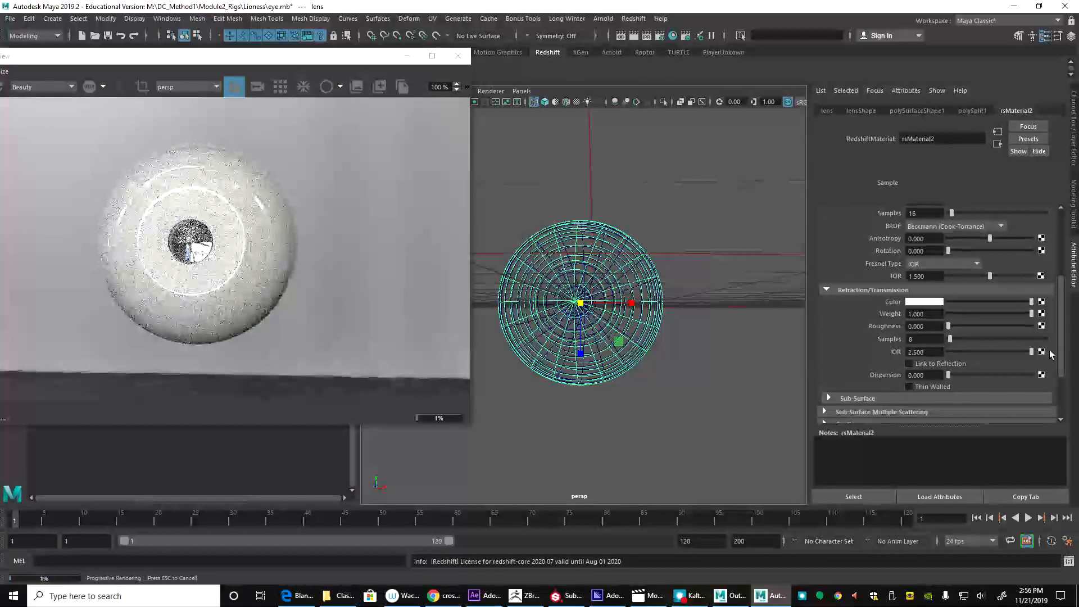
alt+drag(556, 210, 491, 204)
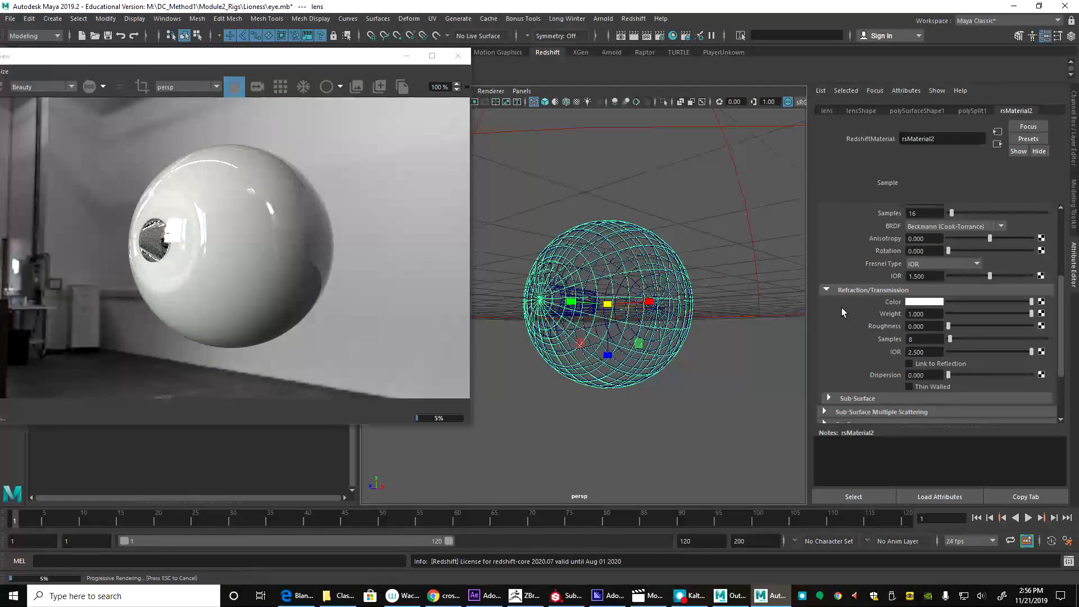
Step: Lower the lens material's refraction IOR to 1.360 and check the pupil area in the render
drag(1014, 351, 962, 353)
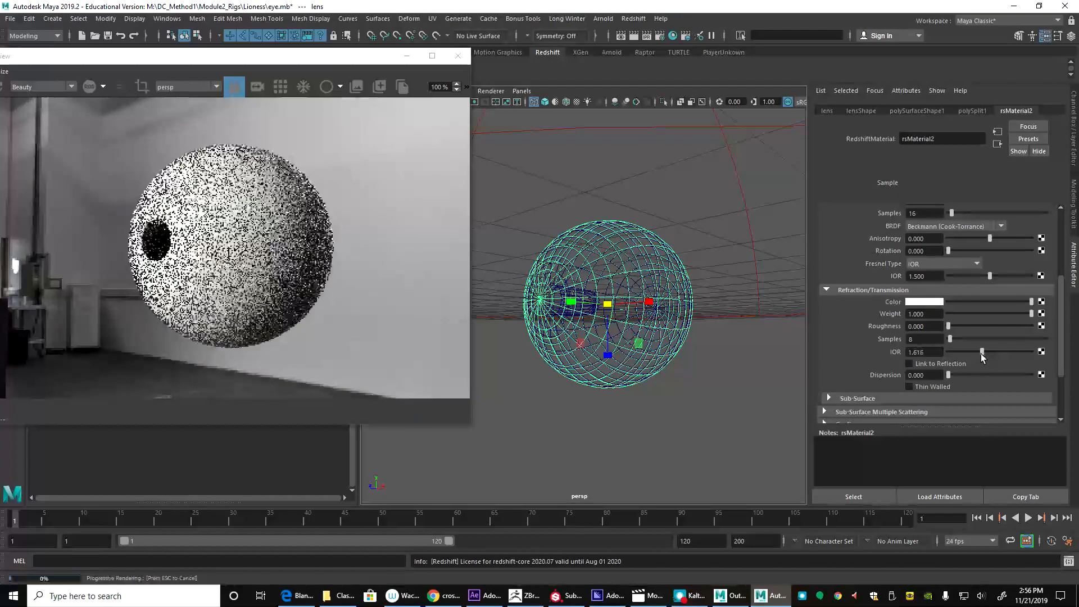
drag(963, 358, 968, 355)
alt+drag(563, 328, 573, 318)
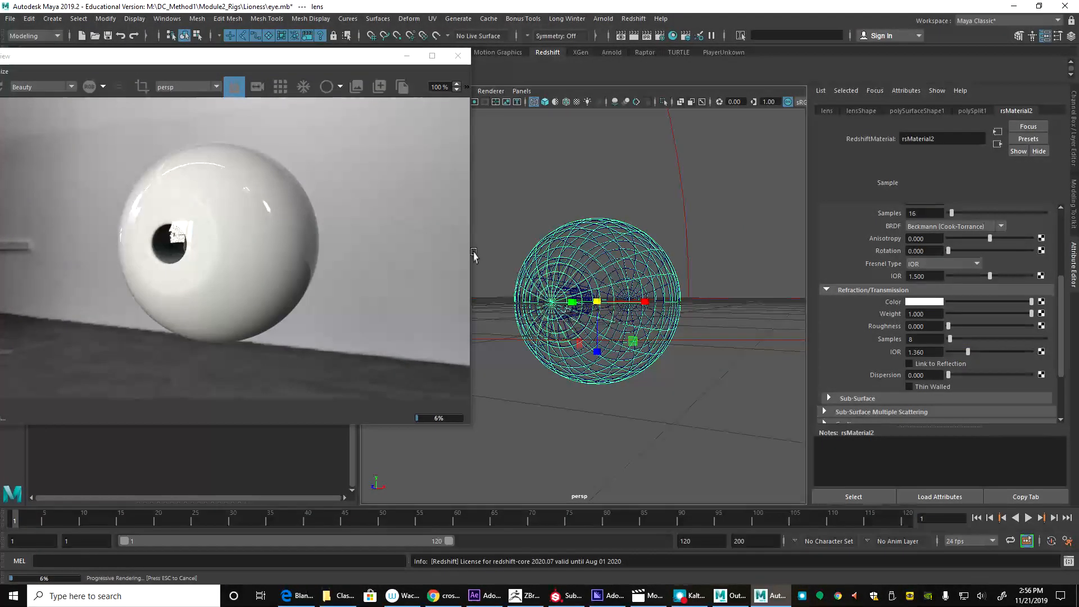
Step: Assign a new RedshiftMaterial to the inner iris sphere
click(604, 271)
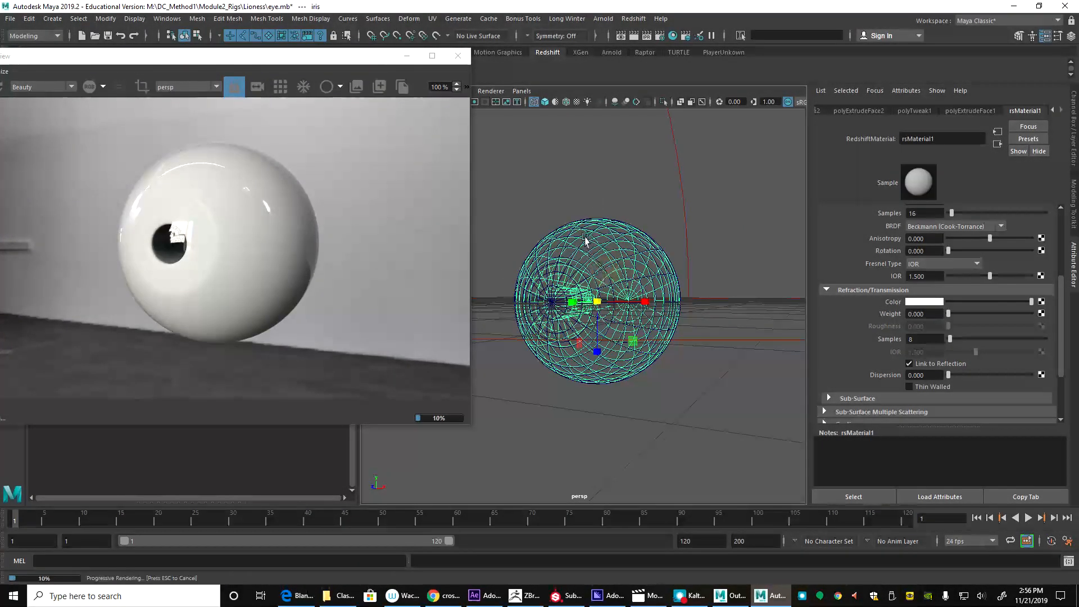
right_click(609, 149)
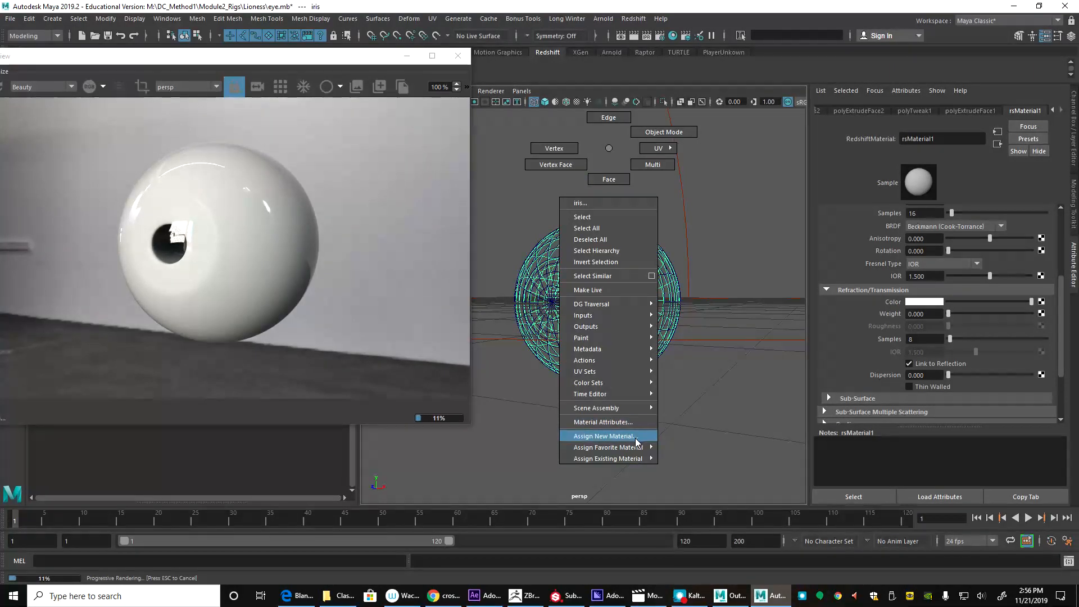
click(601, 437)
click(406, 288)
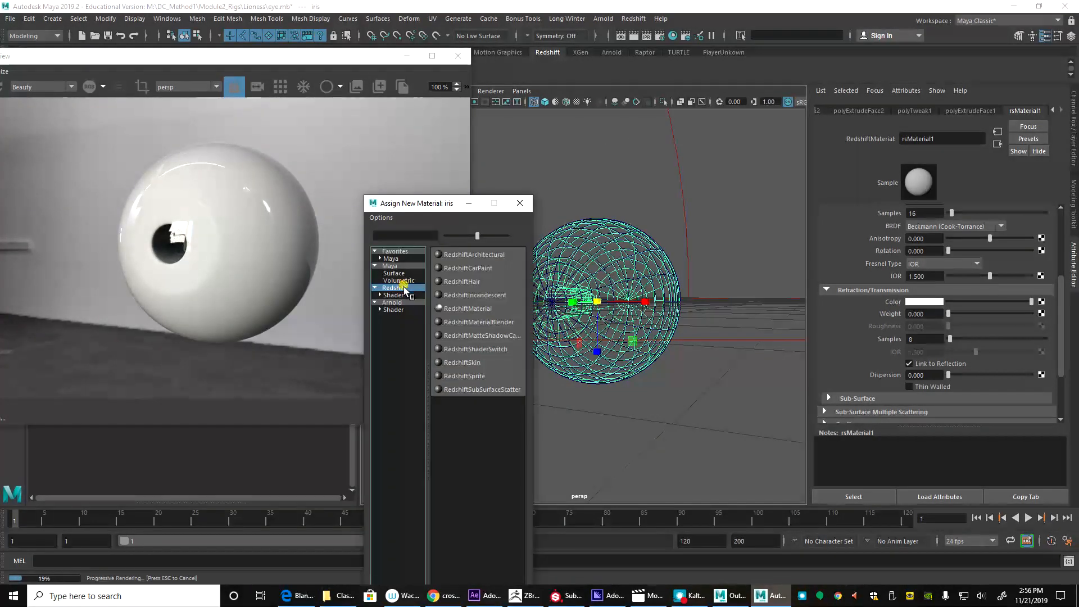
click(461, 309)
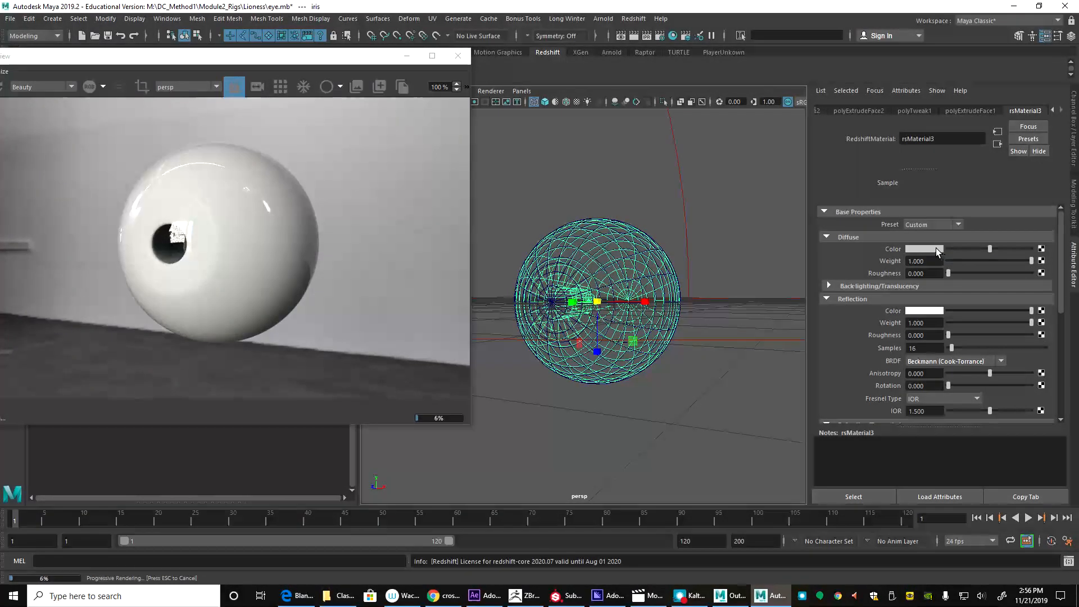
Step: Open the choice of texture nodes for the diffuse color of the new iris material
click(1042, 249)
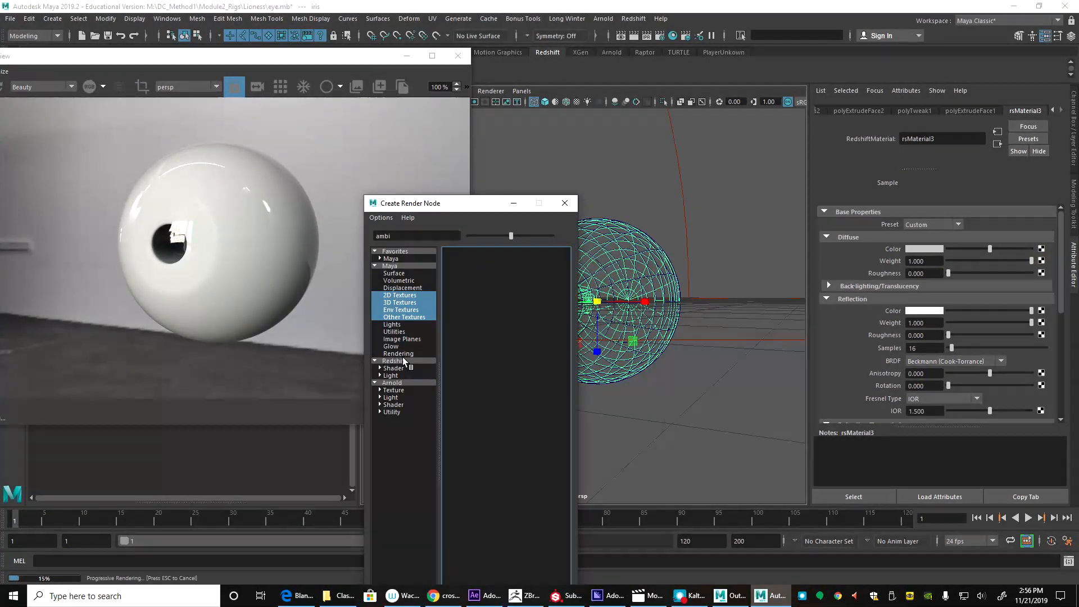
click(407, 296)
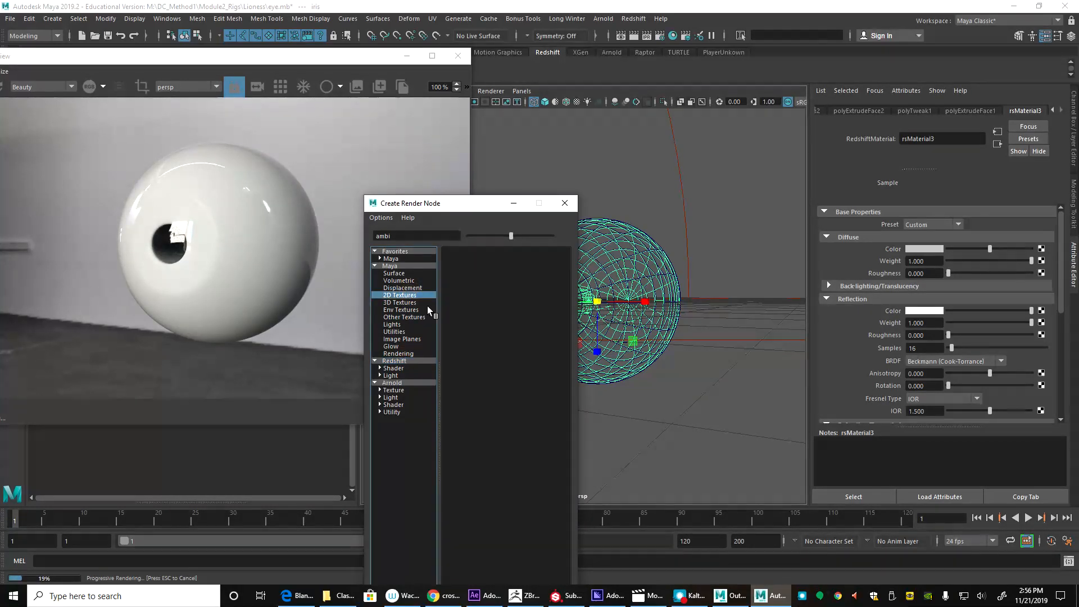
click(404, 303)
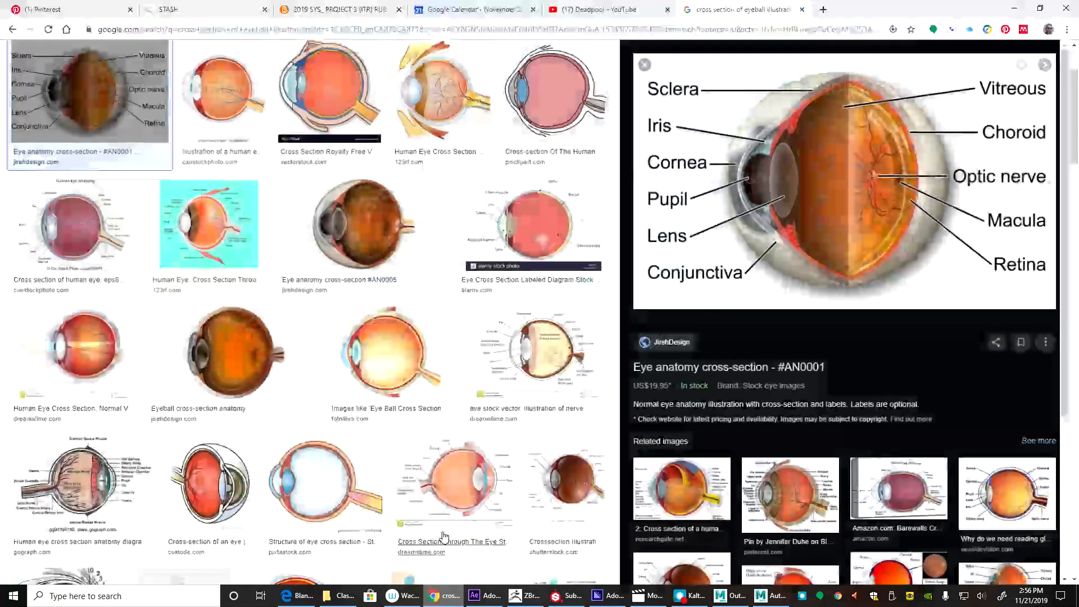
Step: Switch to Chrome and search for "eye close up" to find reference images of human irises
click(443, 596)
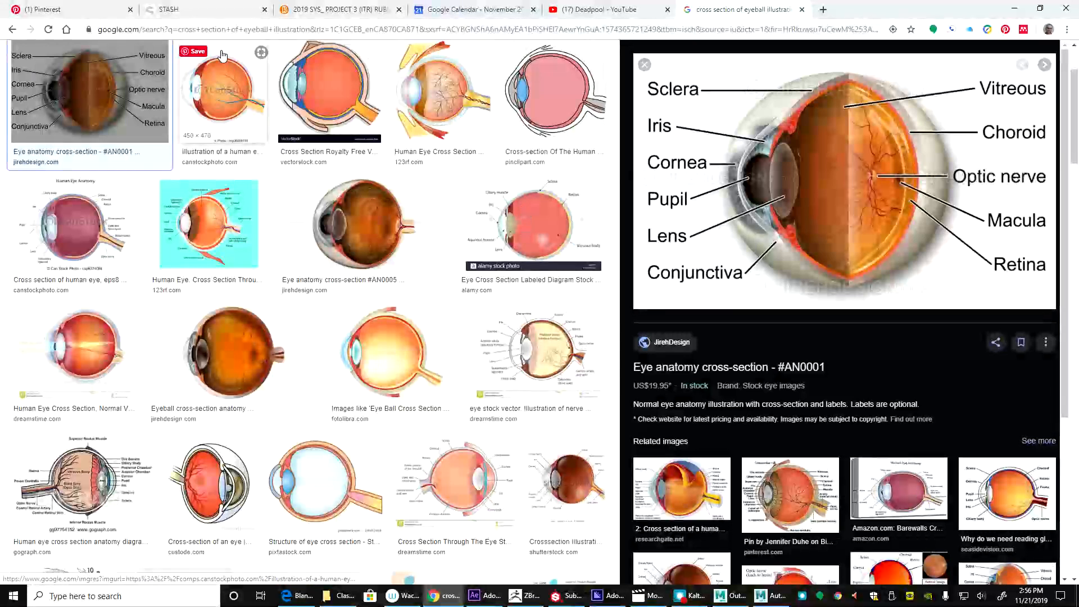
click(218, 34)
text(e)
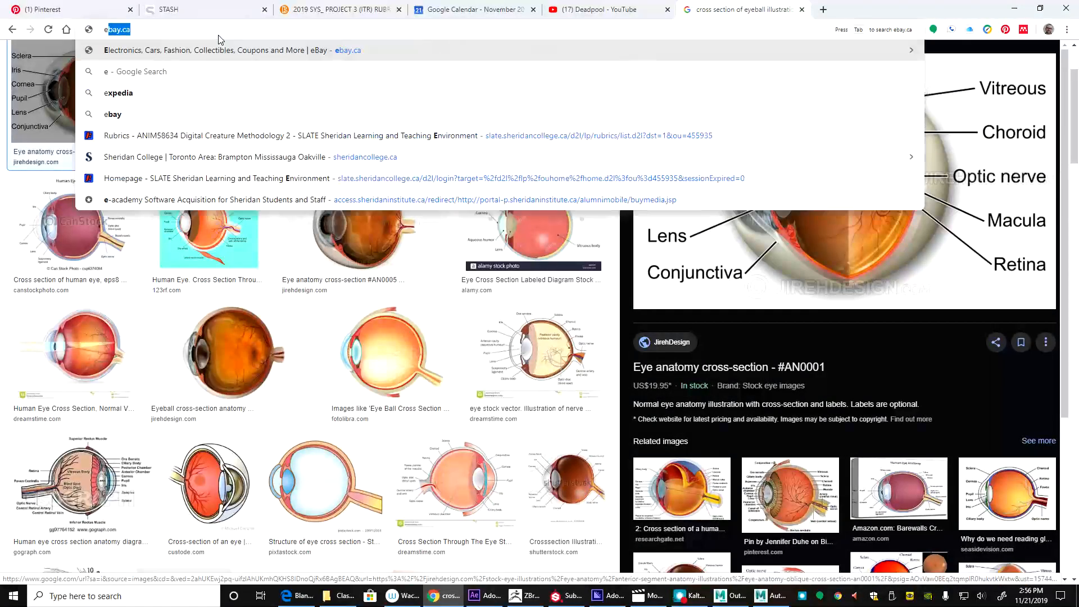
text(ye close up)
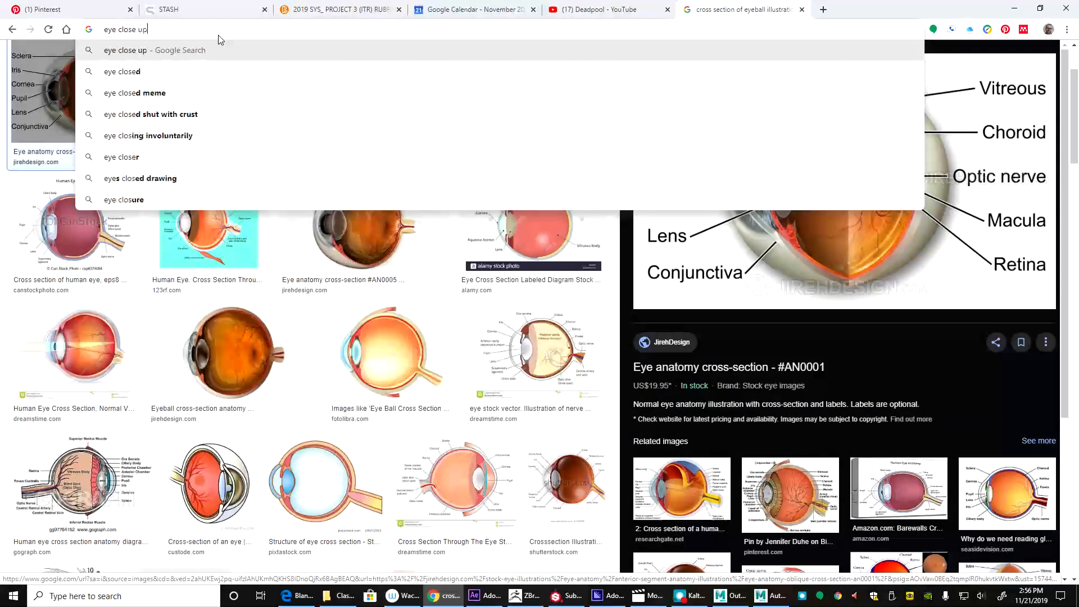
key(Return)
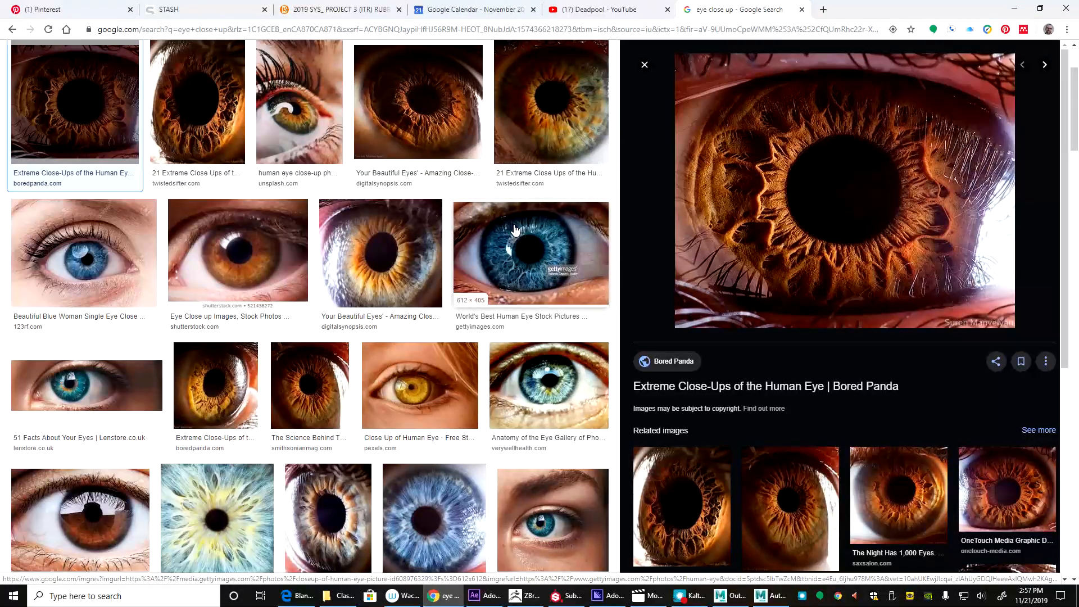
Step: Return to Maya and connect a 2D Ramp texture to the iris material's diffuse color
key(alt+Tab)
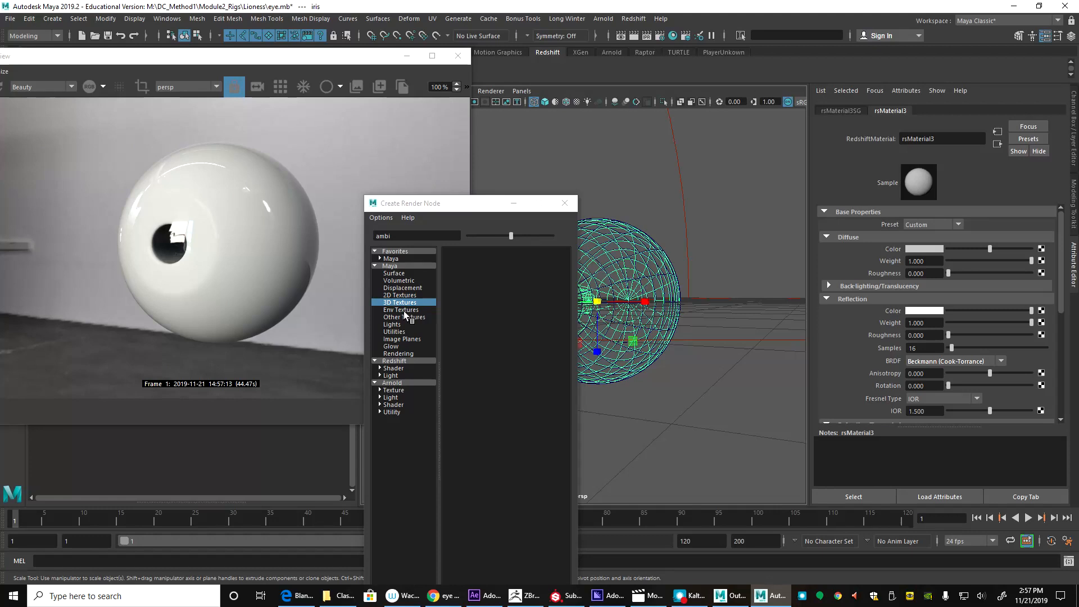
click(400, 295)
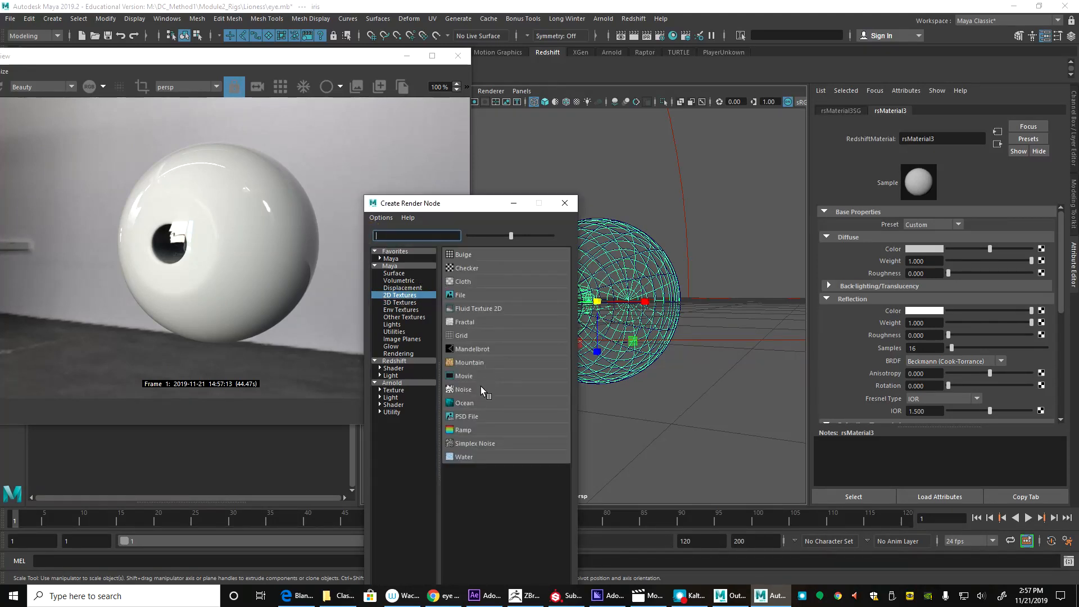
click(494, 428)
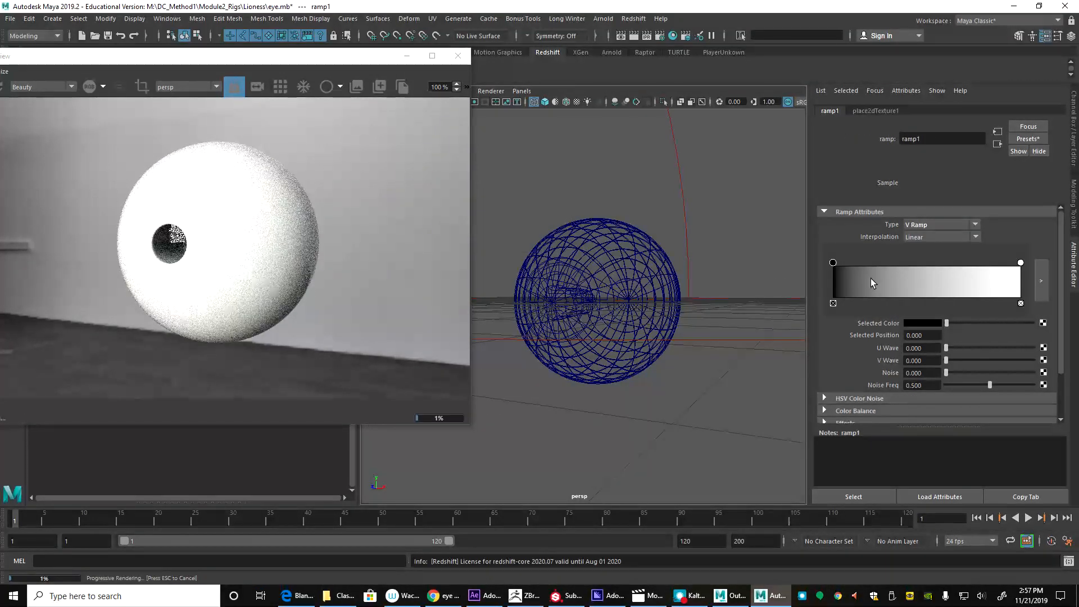
Step: Move the ramp's black handle to 0.967 and place the white handle just before it to sharpen the pupil edge
drag(833, 263, 1014, 264)
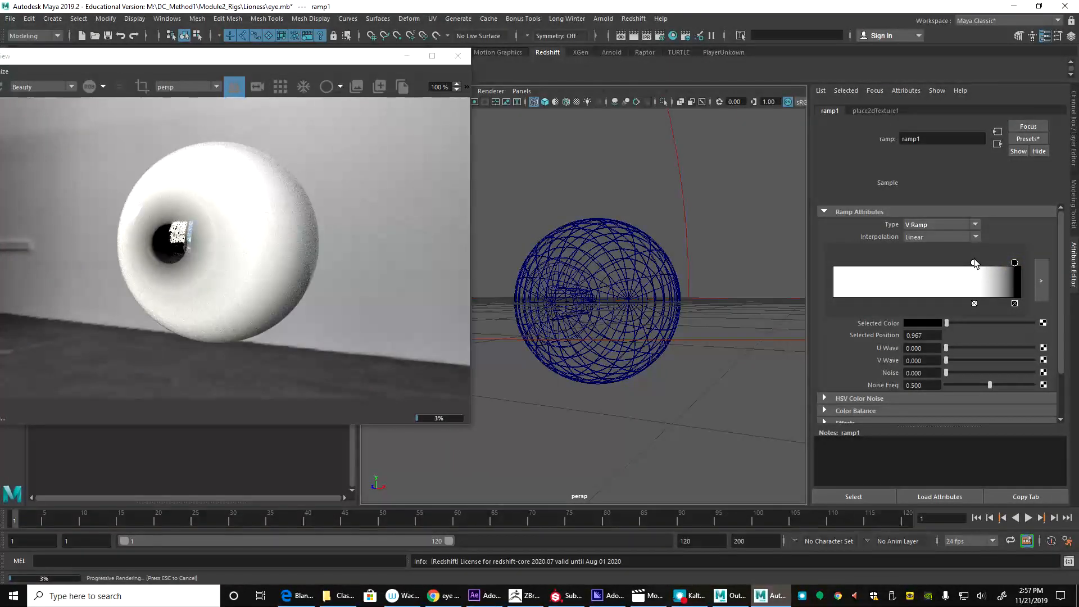
drag(974, 263, 1005, 262)
Step: Add a dark yellow handle to the ramp and position it at 0.856 between the white and black handles
click(985, 276)
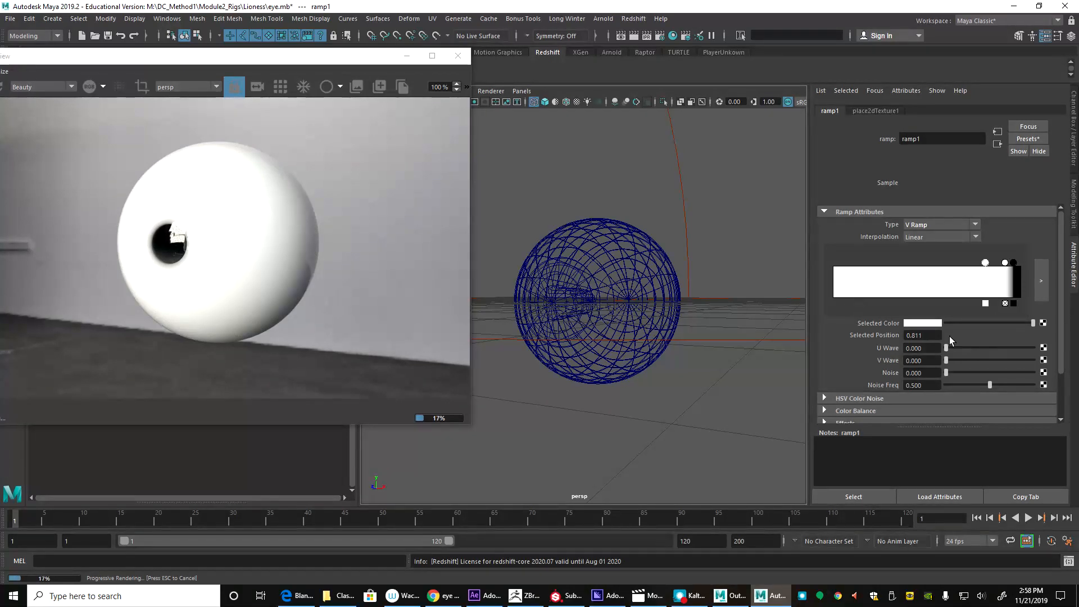
click(934, 323)
click(1041, 342)
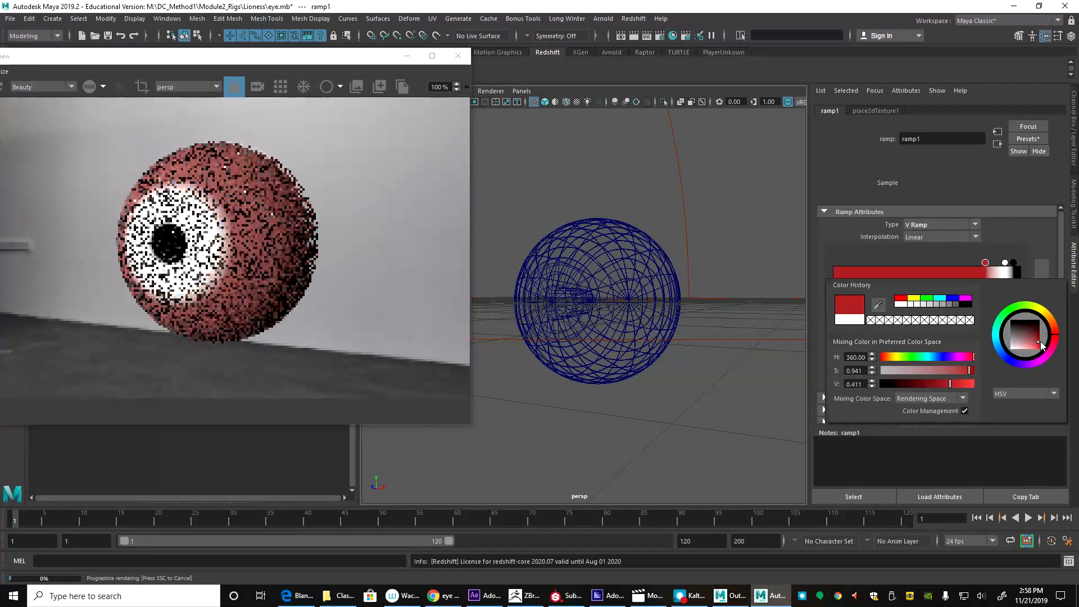
click(1046, 313)
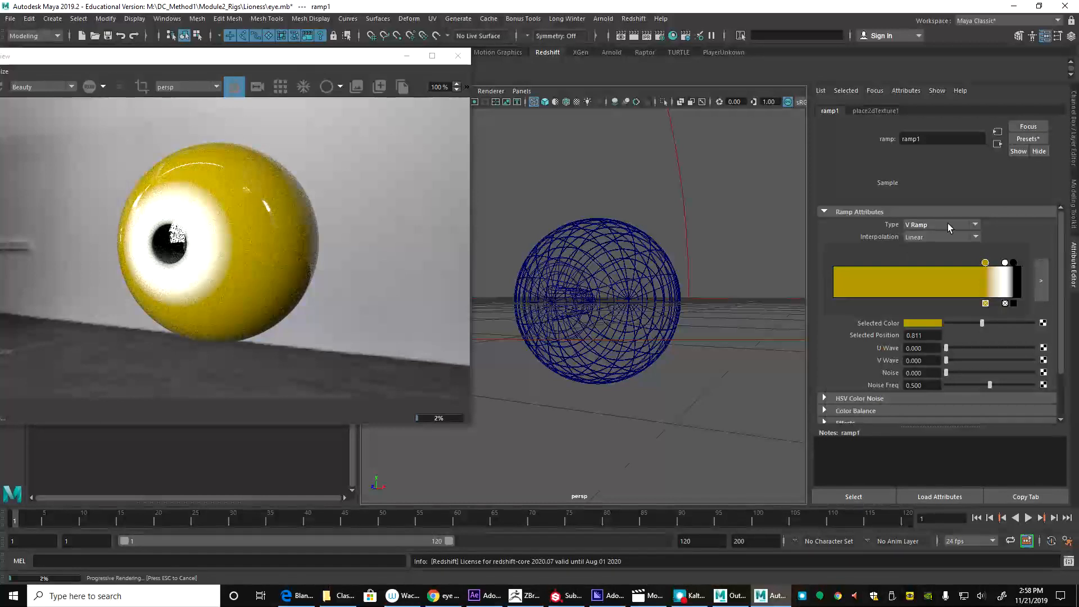
mouse_move(1005, 264)
mouse_down()
mouse_move(986, 262)
mouse_move(994, 263)
mouse_up()
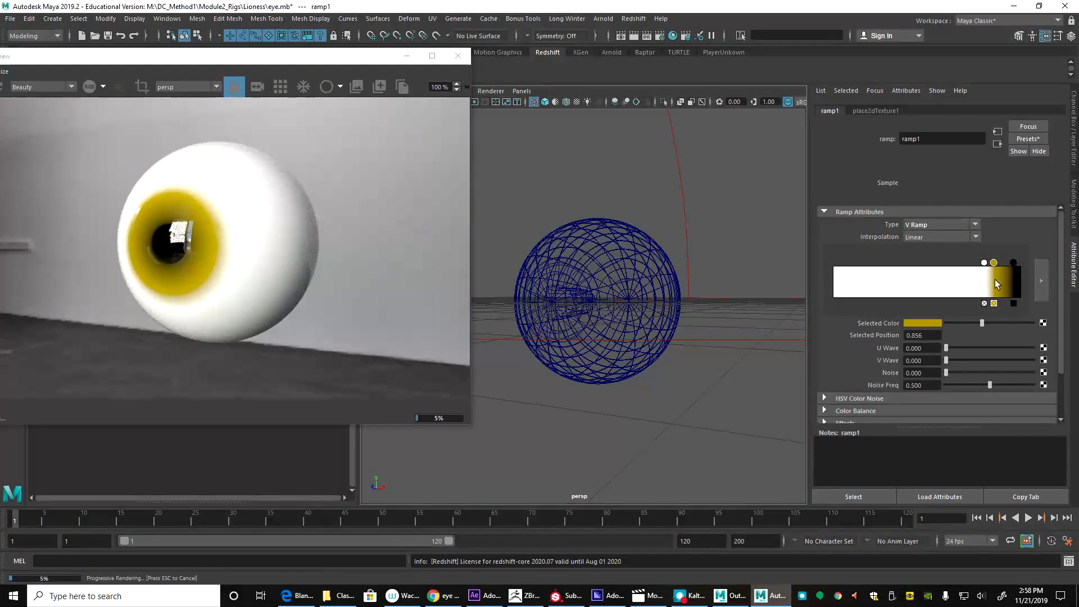
Step: Add a darkened beige handle at 0.838 for the iris rim and move the yellow handle to 0.871
click(991, 286)
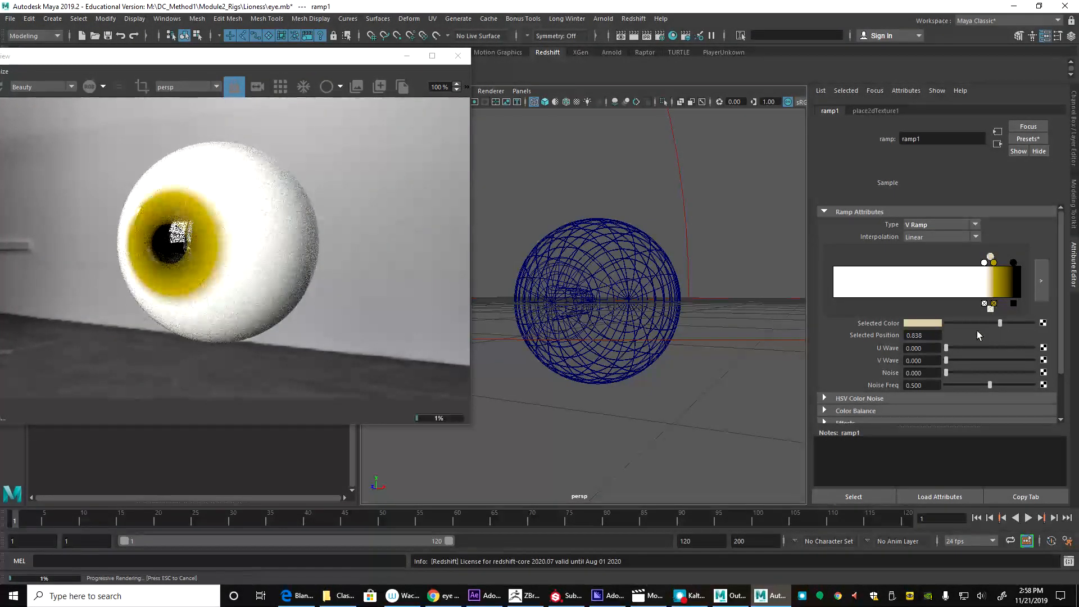
click(982, 323)
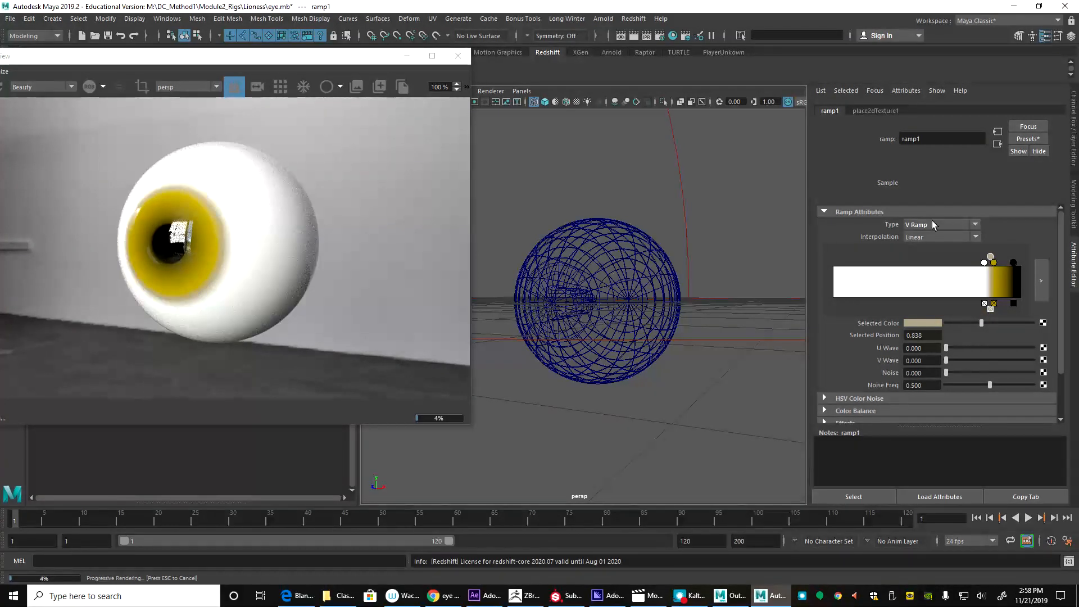
drag(994, 260, 997, 263)
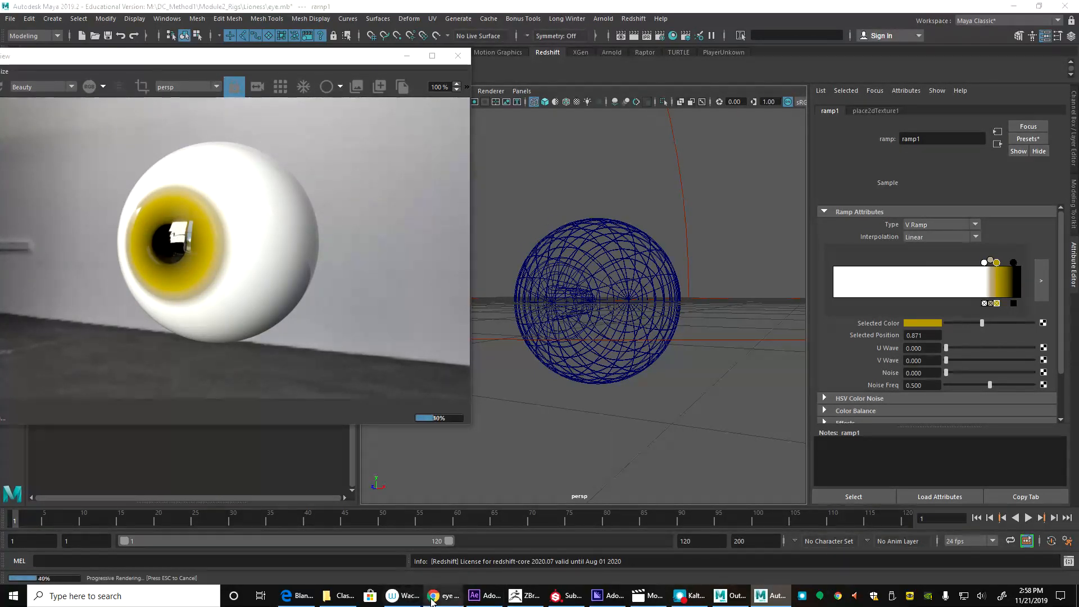
Step: Switch to Chrome, go back to the eyeball cross-section illustrations to review the eye's anatomy, and return to Maya
click(450, 598)
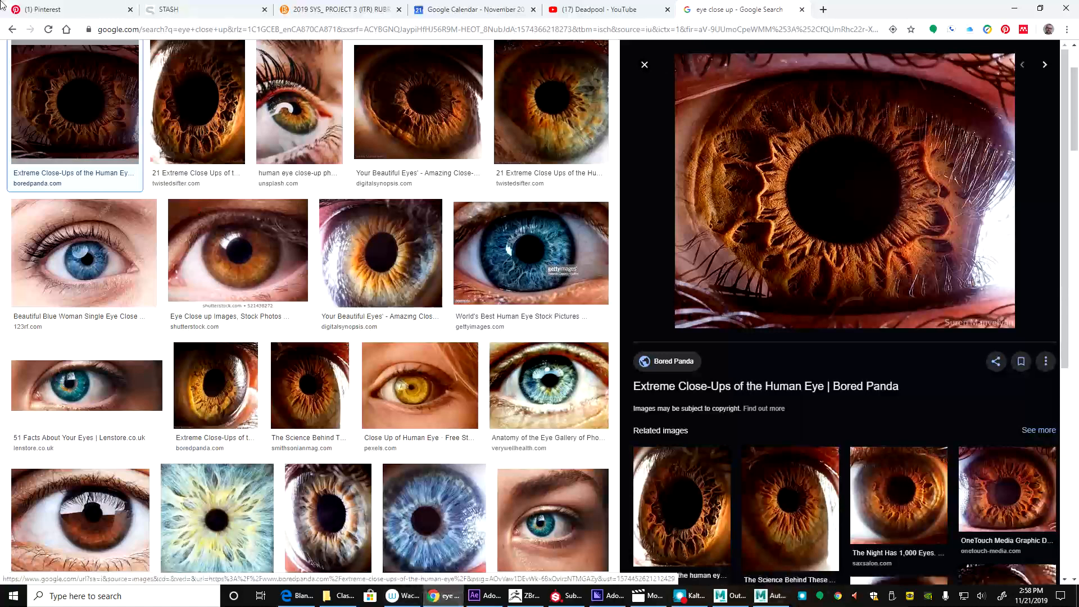
click(11, 29)
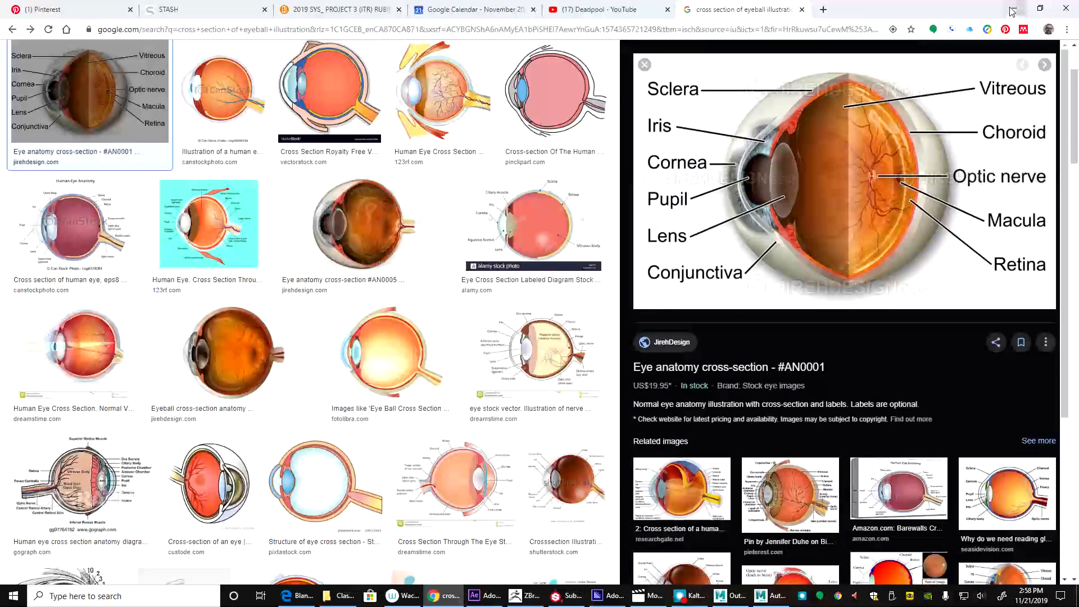
key(alt+Tab)
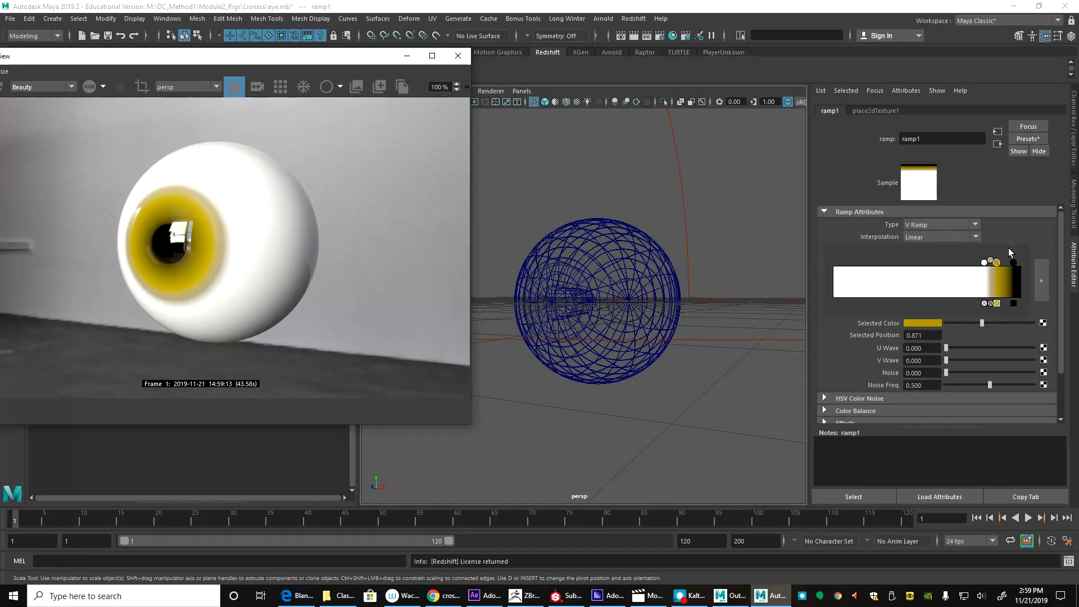
Step: Connect a 2D Fractal texture to the color of the ramp's yellow handle
click(997, 263)
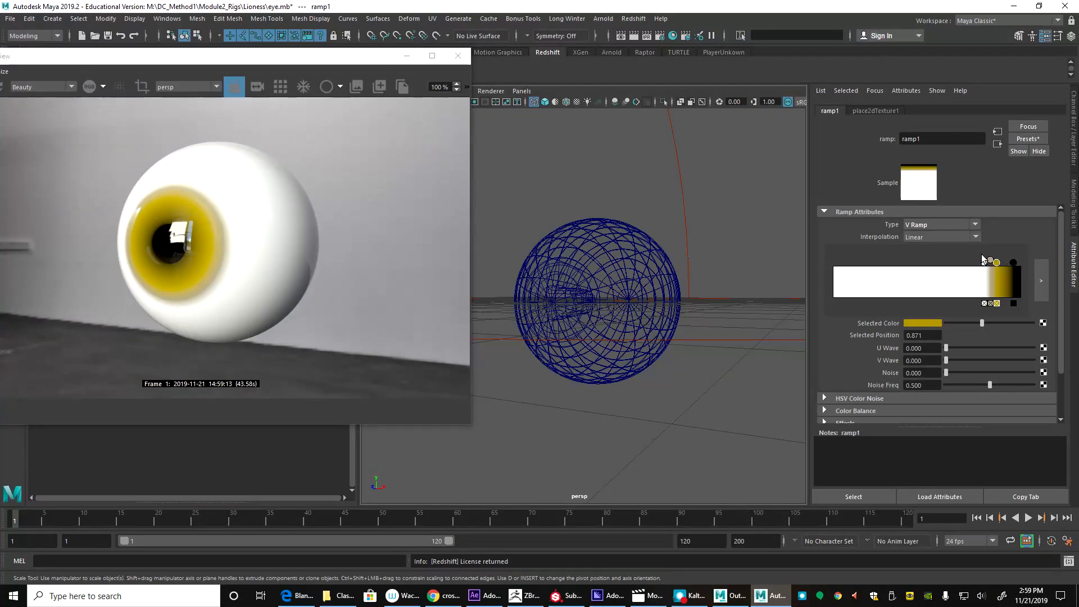
click(1043, 324)
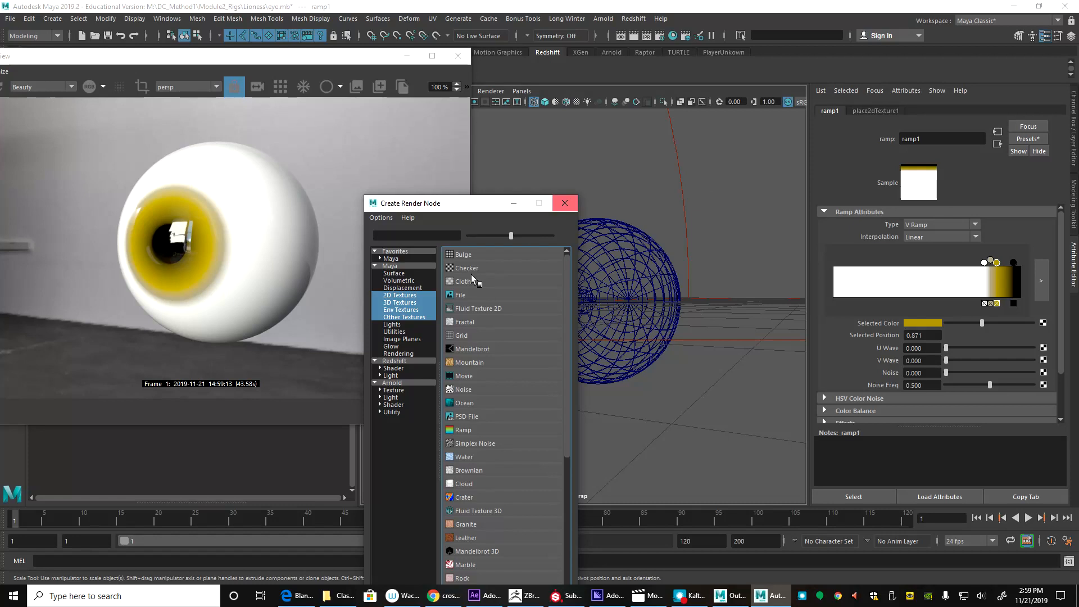
click(400, 295)
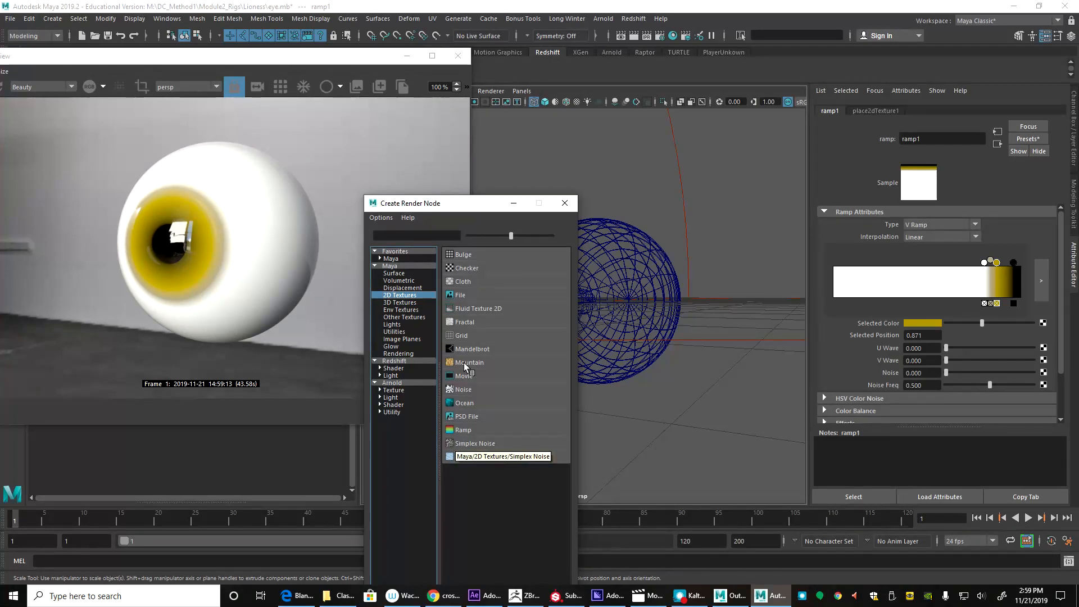
click(479, 325)
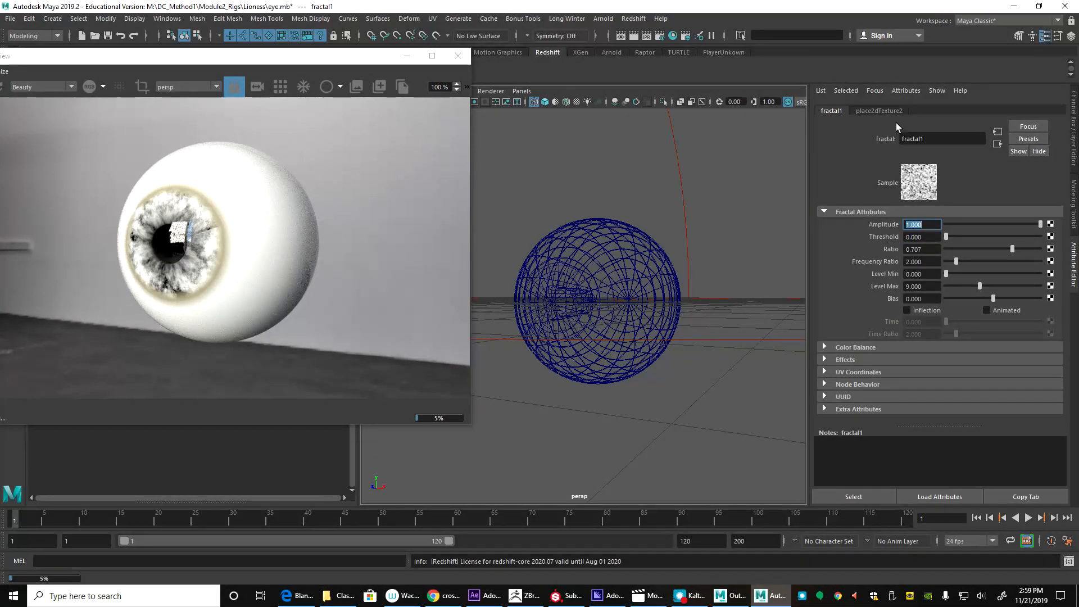
Step: Set the V repeat of the fractal's 2D texture placement to 0.3
click(882, 110)
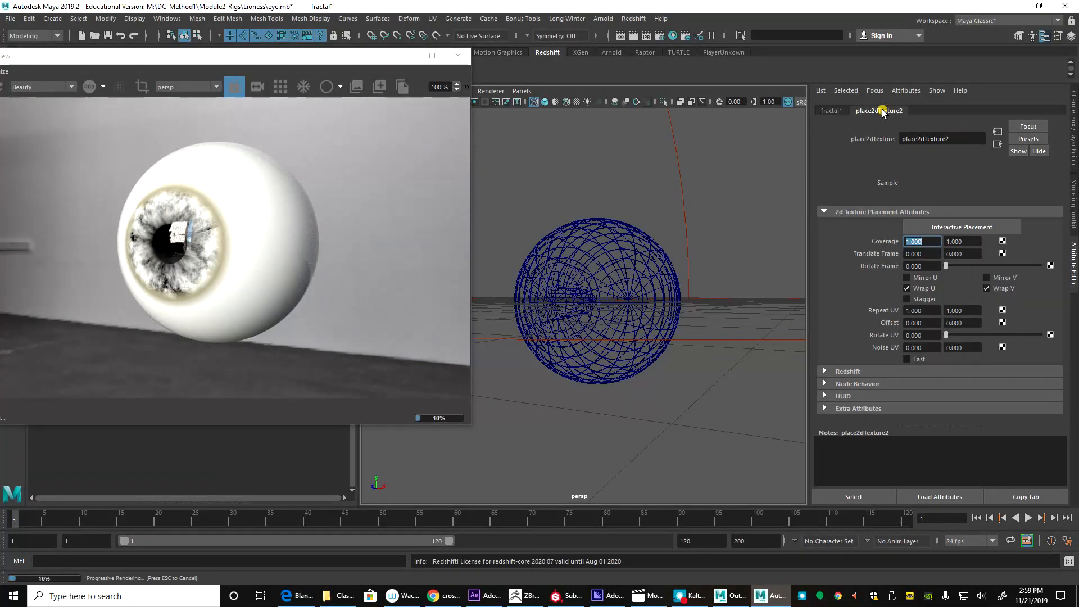
click(961, 311)
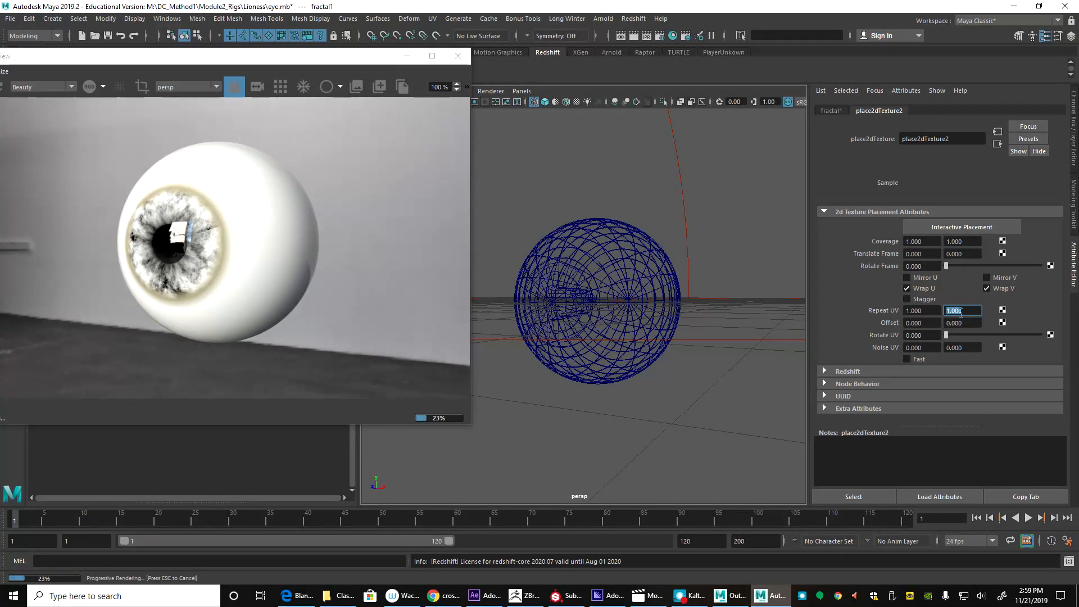
text(0.3)
key(Return)
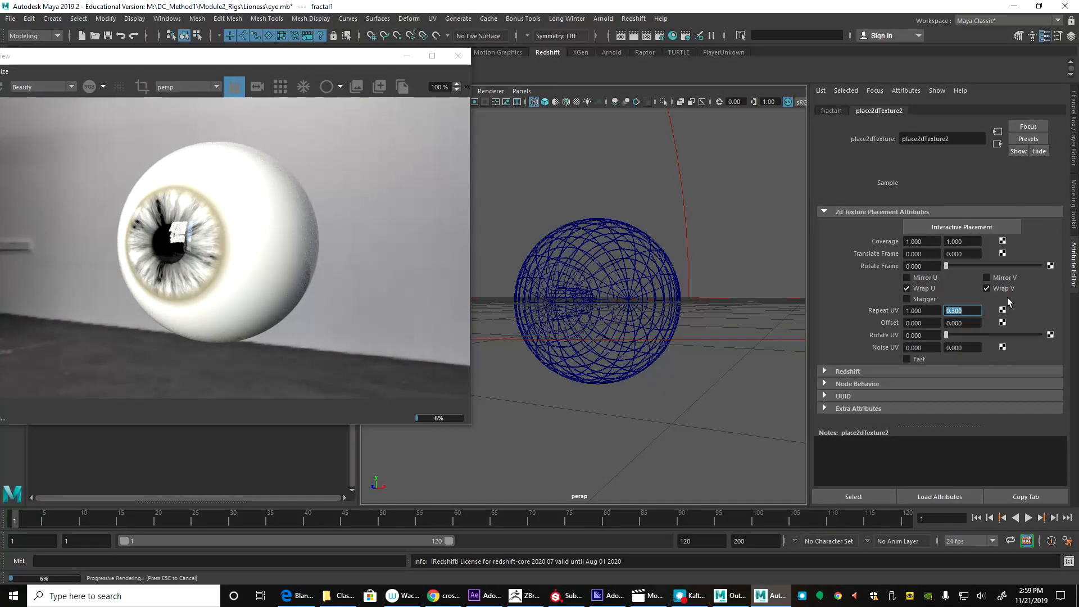
Step: Try U repeat values of 3 and 0.5 on the fractal's placement, and settle on 1.3
click(915, 310)
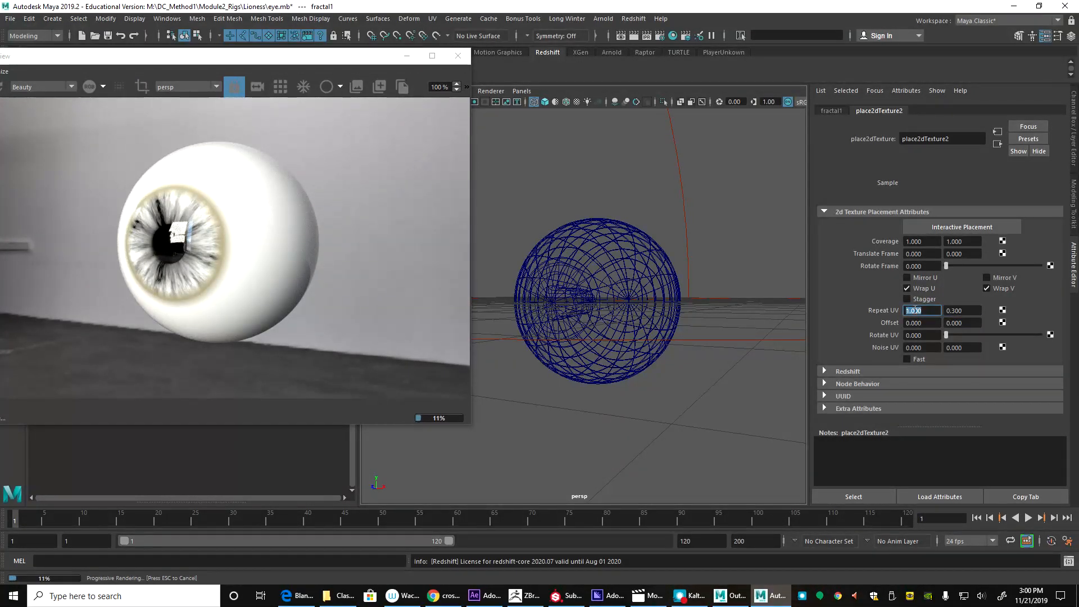
text(3)
key(Return)
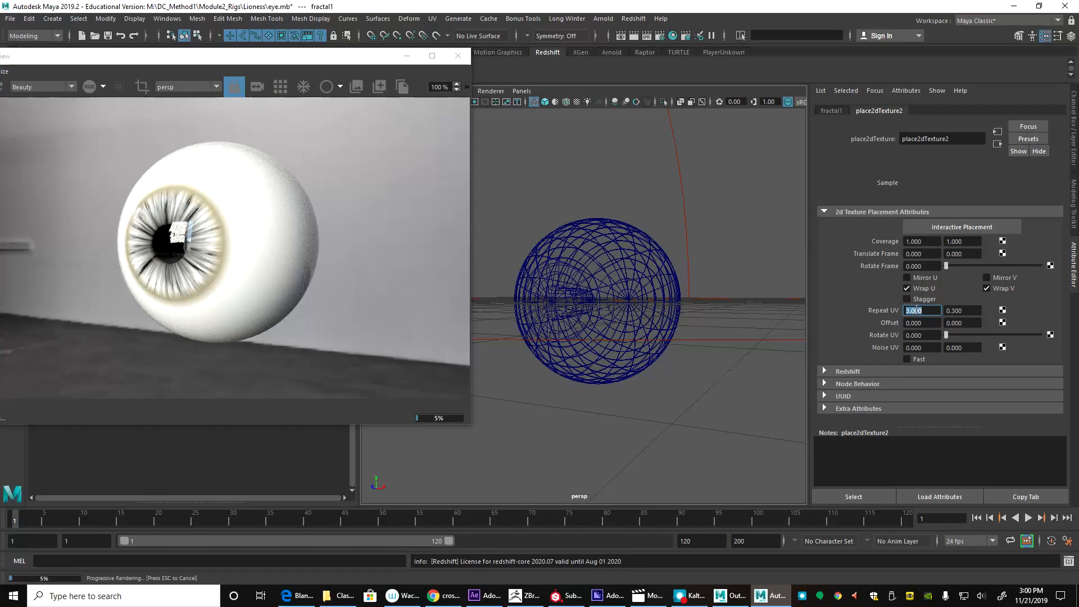
text(.5)
key(Return)
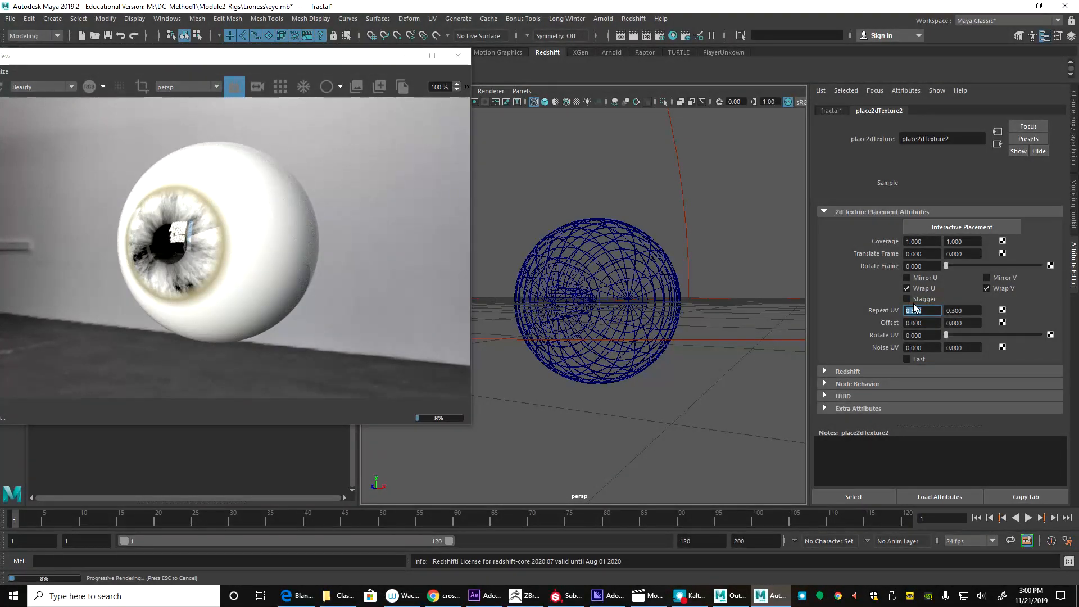
key(Return)
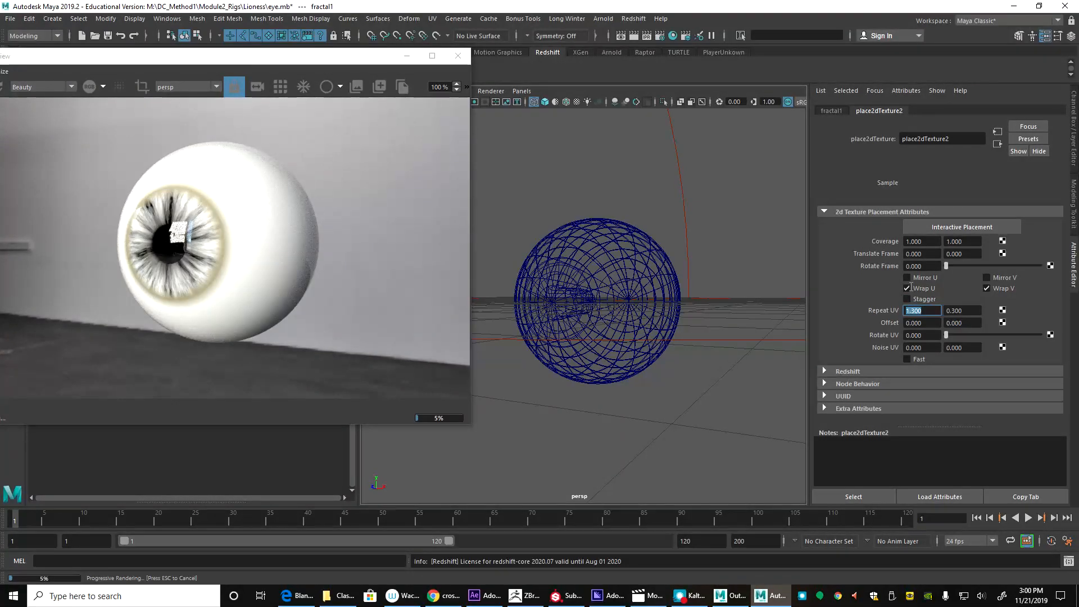
Step: Try yellow and blue for the fractal's Color Gain, and settle on a saturated orange with a hue of about 25.6
click(824, 111)
click(836, 347)
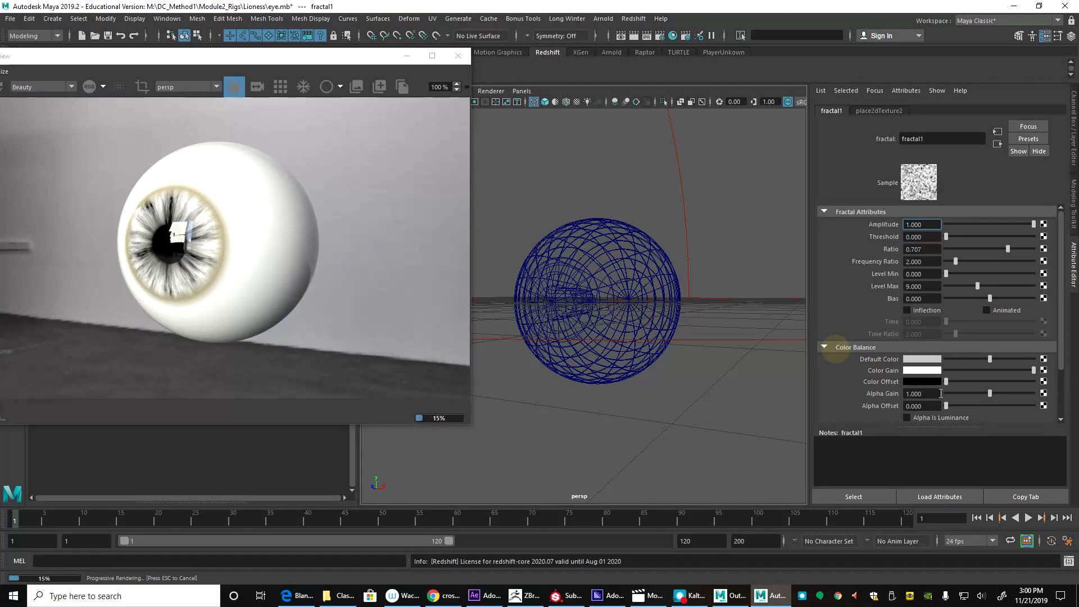
click(922, 369)
drag(918, 417, 1043, 399)
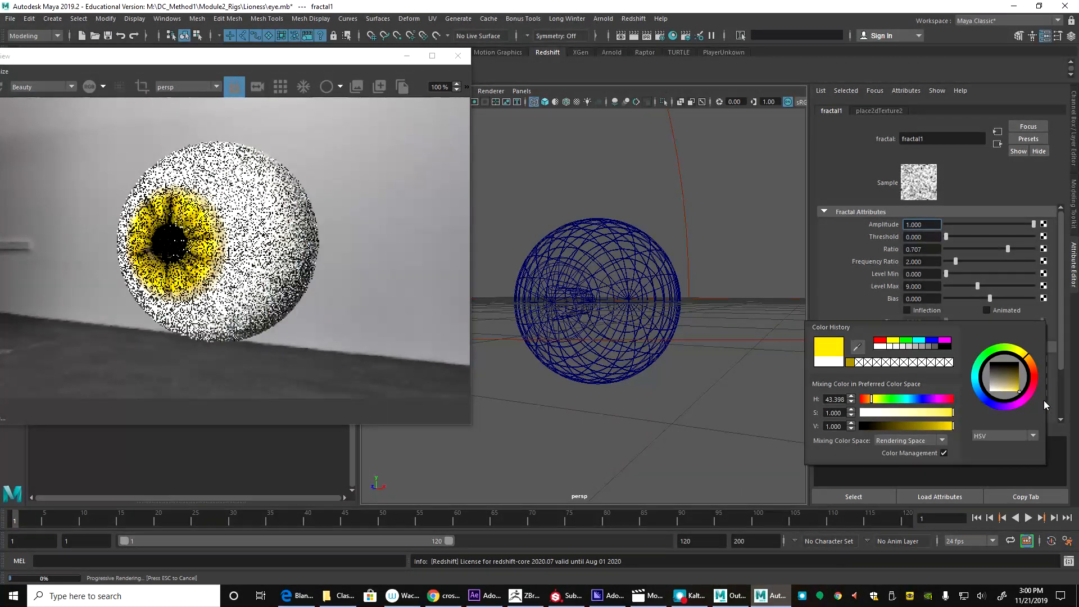
drag(1024, 358, 981, 404)
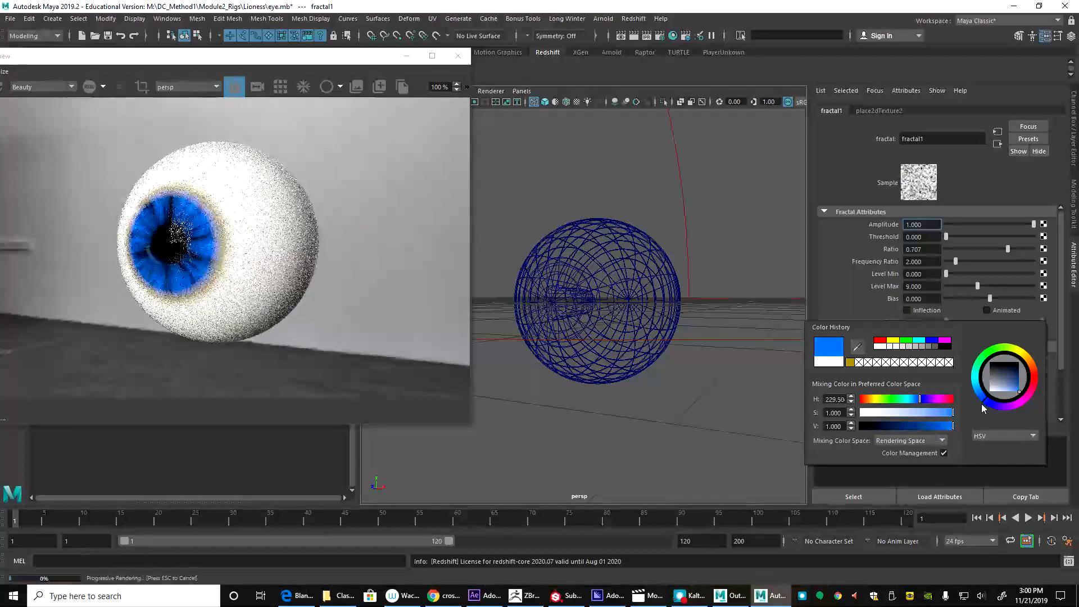
drag(1027, 365, 1034, 368)
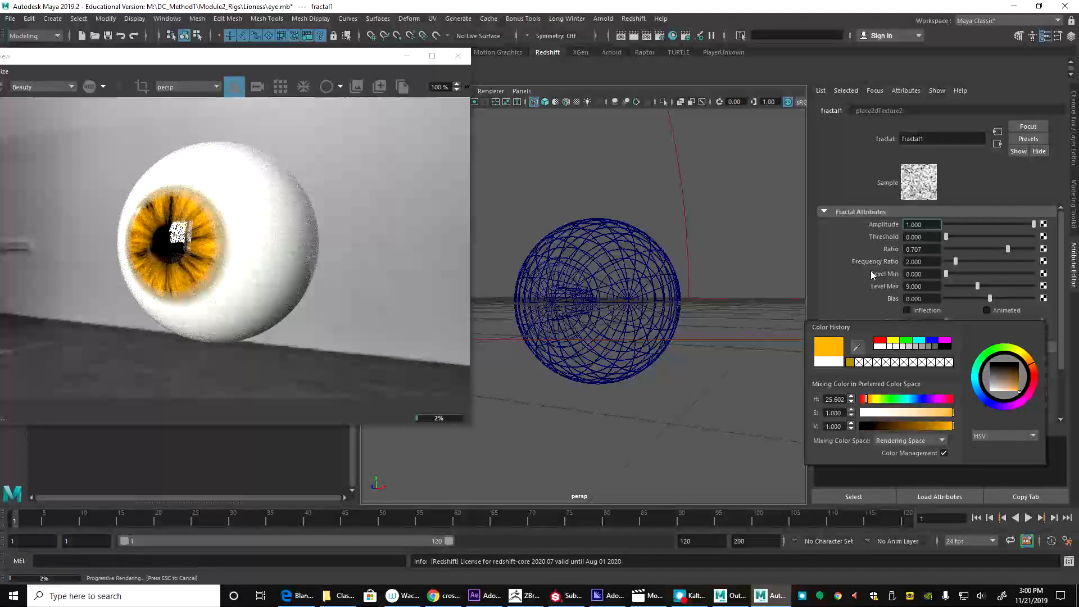
click(925, 384)
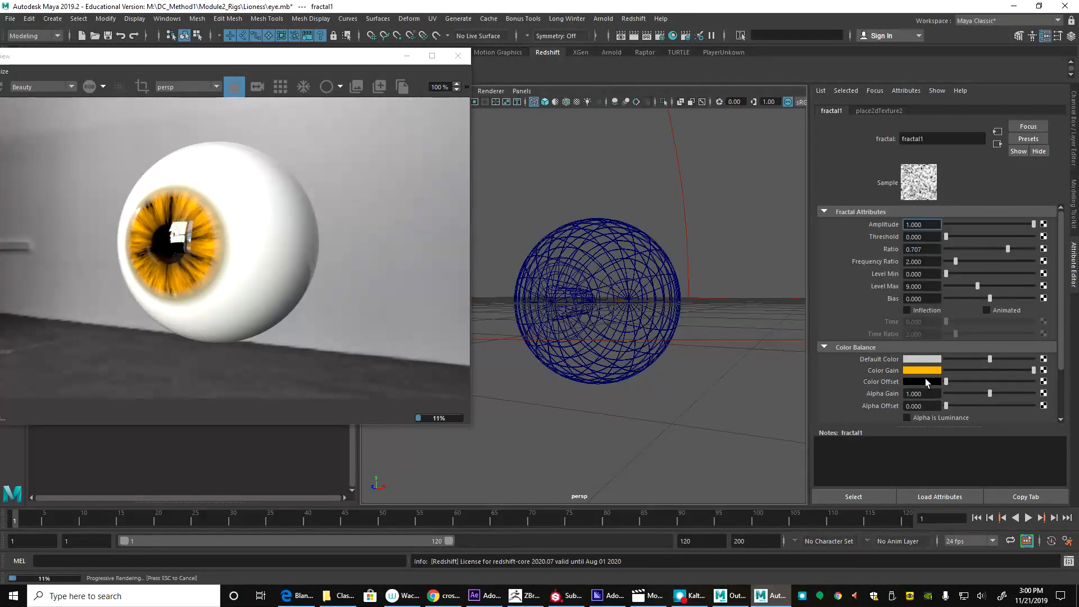
Step: Set the fractal's Color Offset to a dark maroon
click(926, 380)
click(1023, 383)
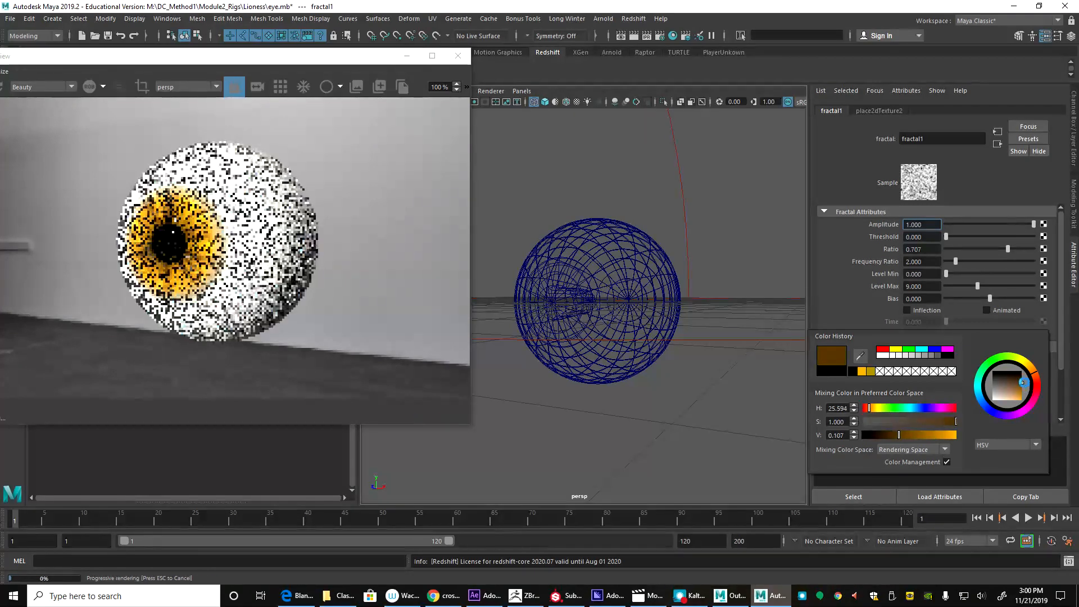
drag(1039, 382, 1045, 399)
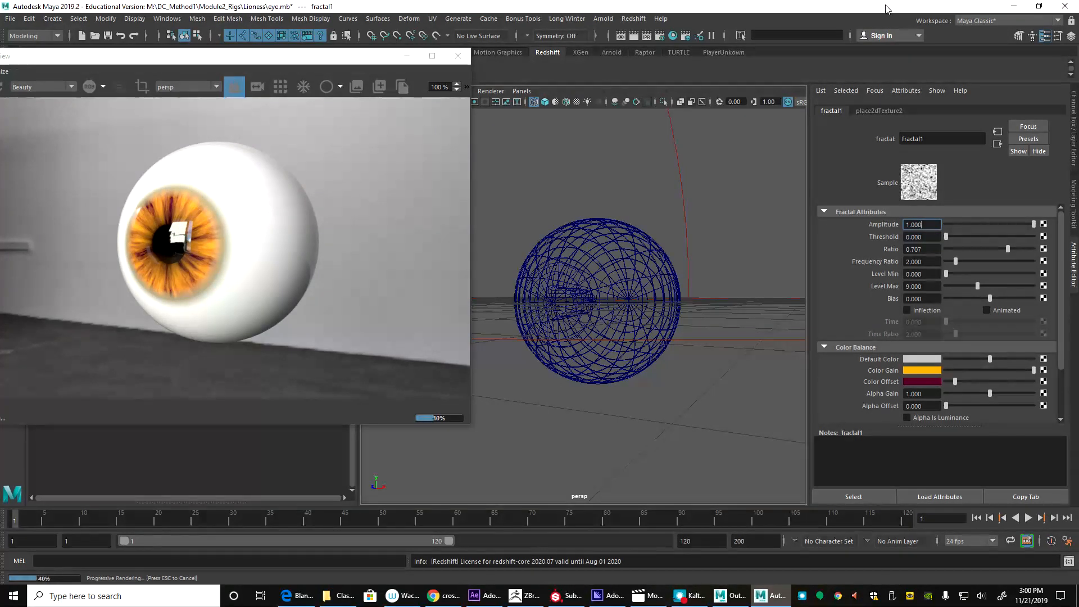
Step: Graph the fractal's network in Hypershade, duplicate the fractal with its placement node, and place the copies below the originals
click(672, 36)
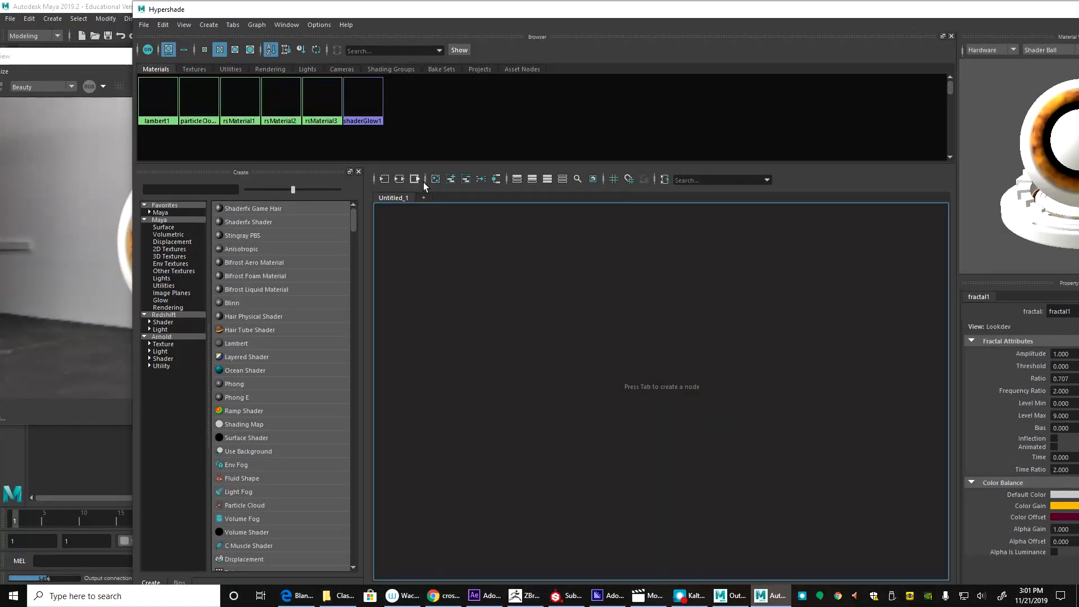
click(399, 180)
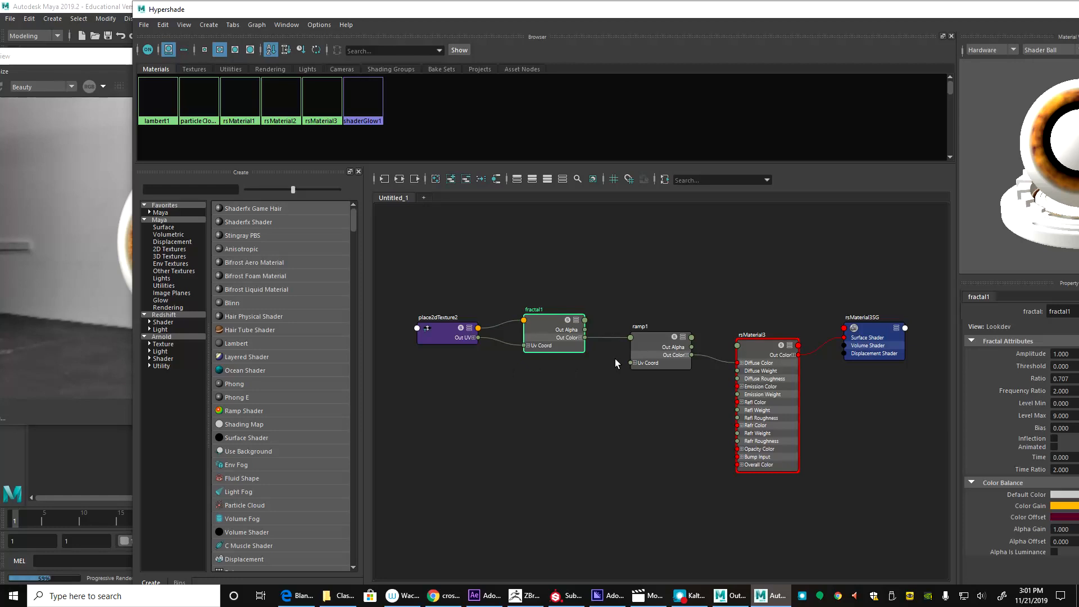
drag(538, 319, 514, 322)
drag(535, 450, 393, 246)
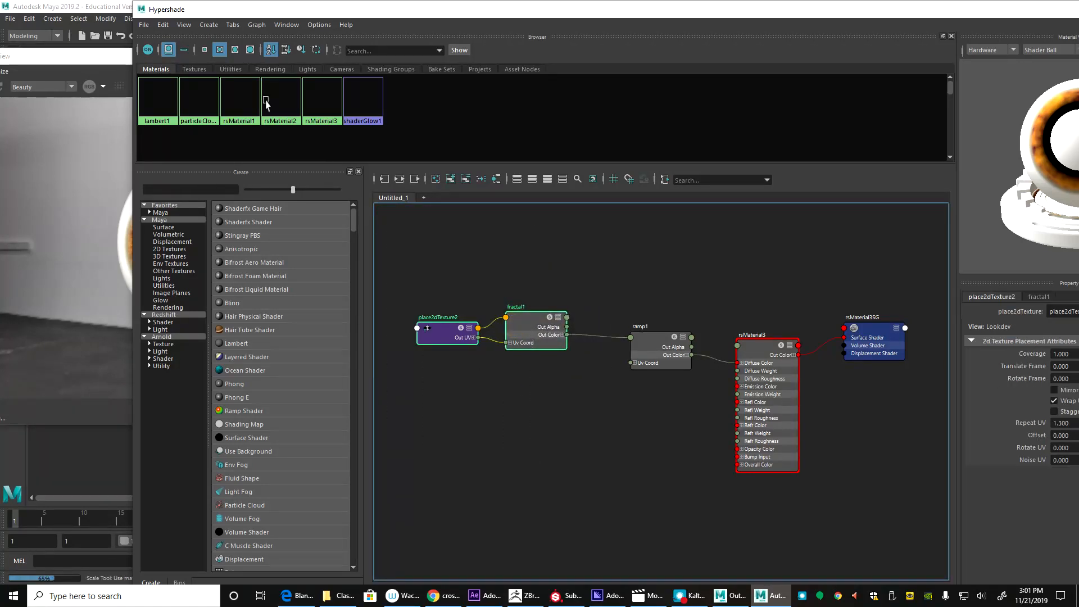
click(162, 25)
mouse_move(237, 148)
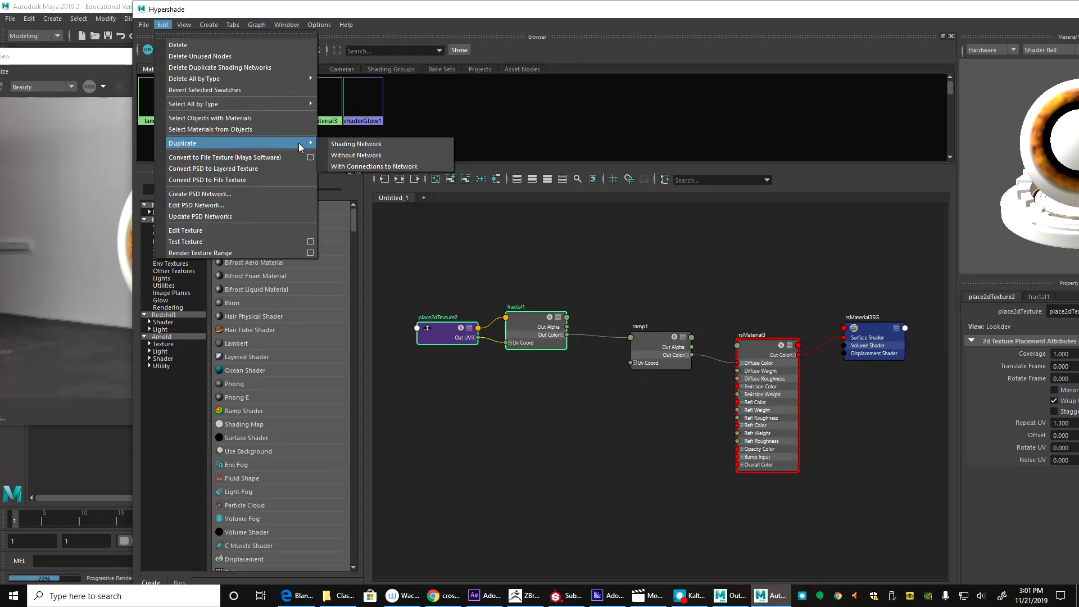
click(348, 144)
drag(597, 467, 555, 384)
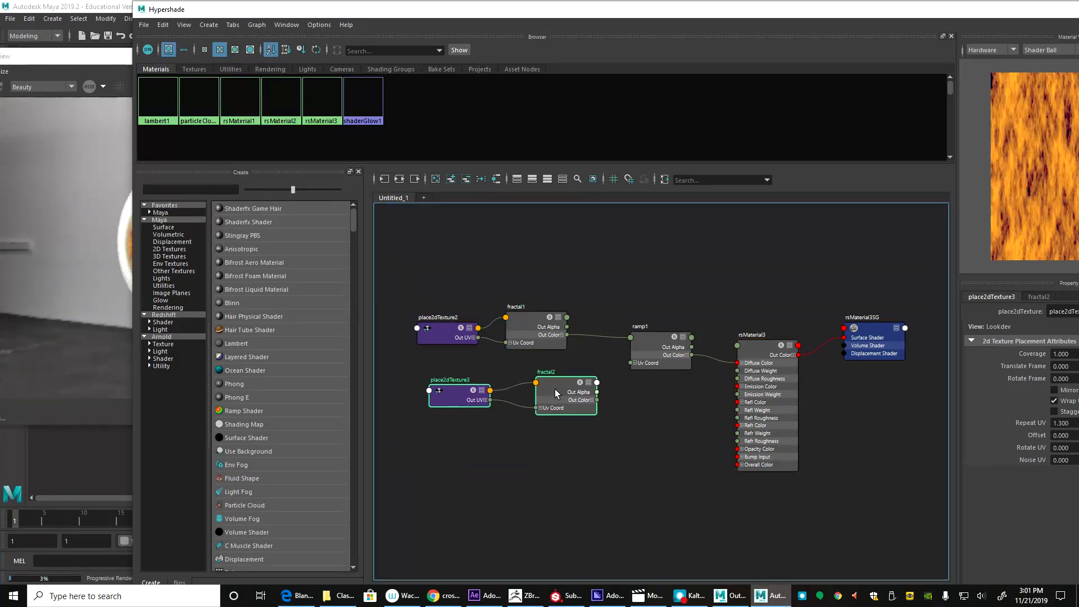
Step: Add a ramp handle at 0.941 between the orange and black handles and connect fractal2 to its color
click(641, 344)
drag(991, 5, 650, 28)
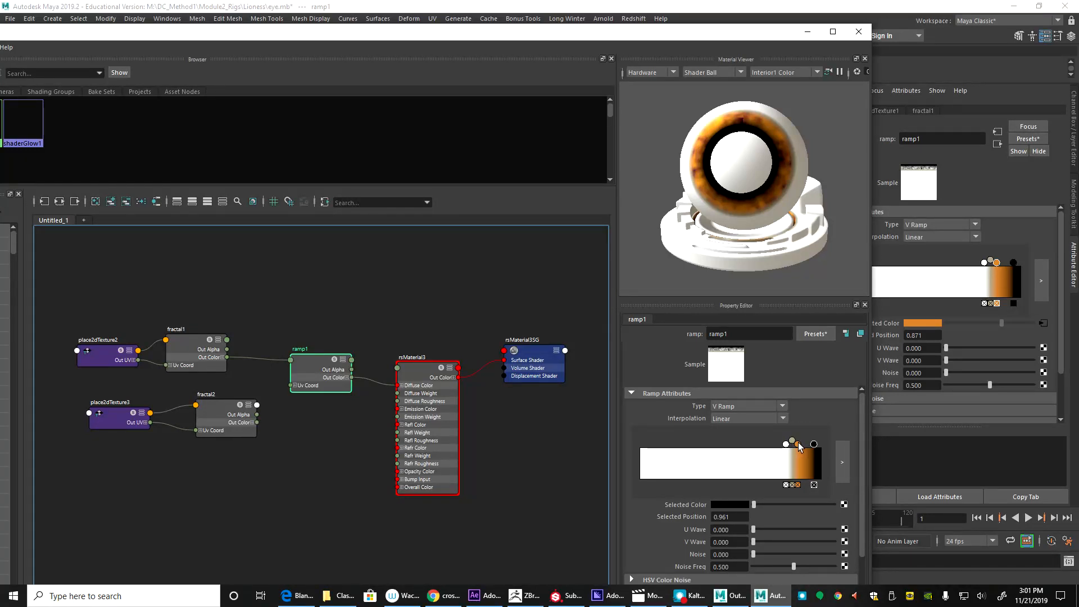
click(798, 443)
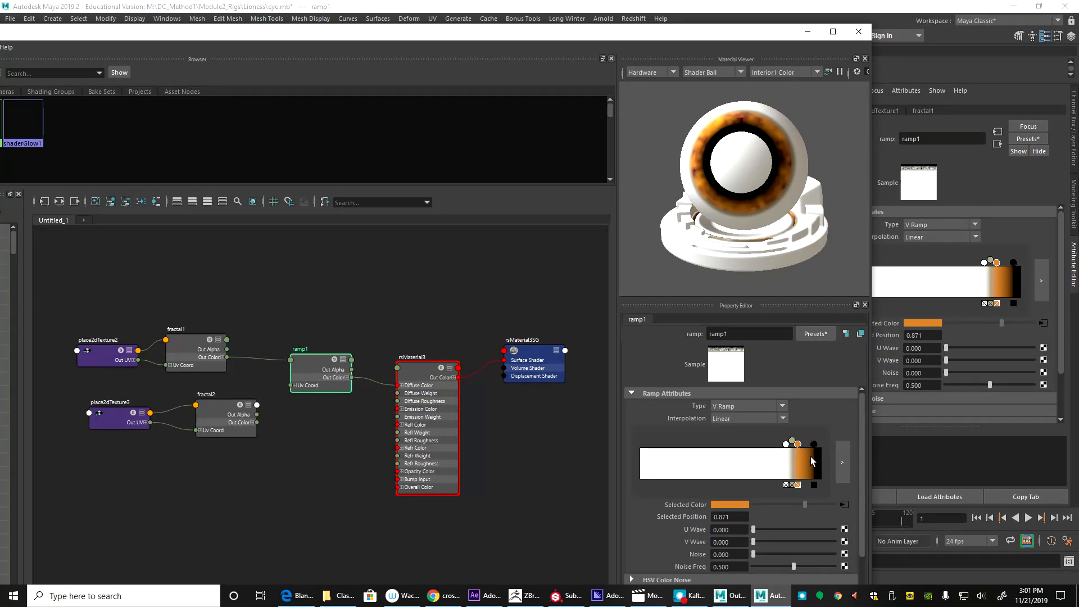
click(811, 454)
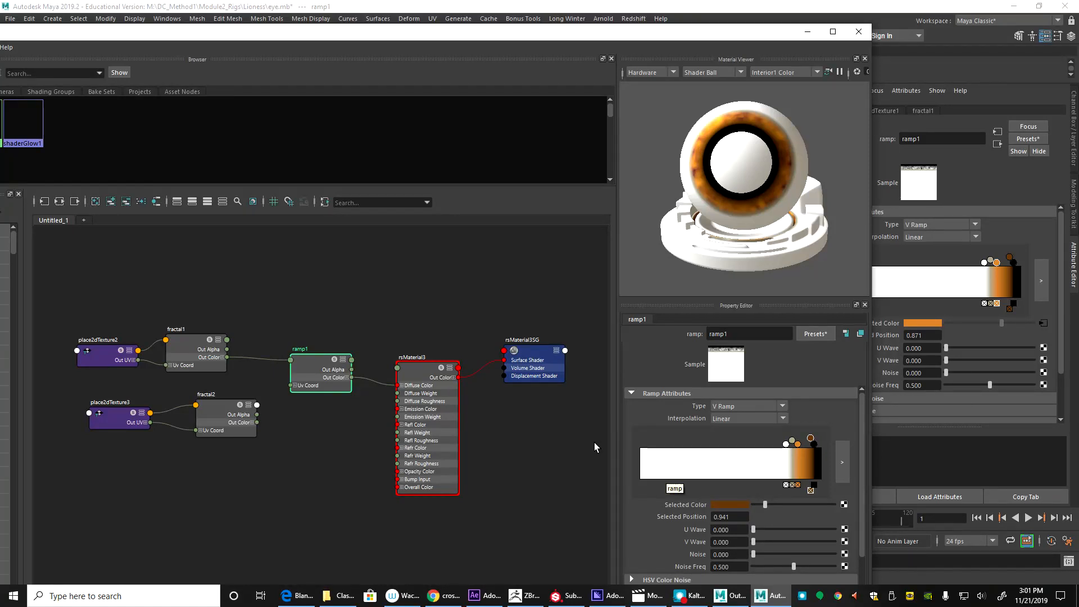
middle_drag(205, 407, 683, 505)
Step: Darken the Color Gain and Color Offset of fractal2, and shift its gain to a muted green
drag(449, 34, 0, 293)
click(657, 391)
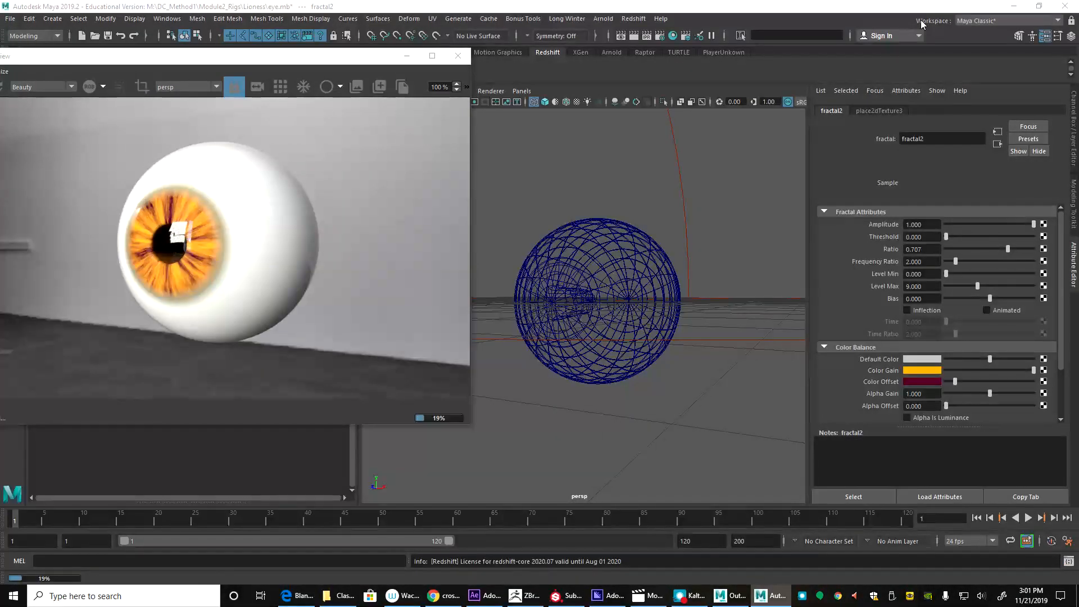
click(983, 371)
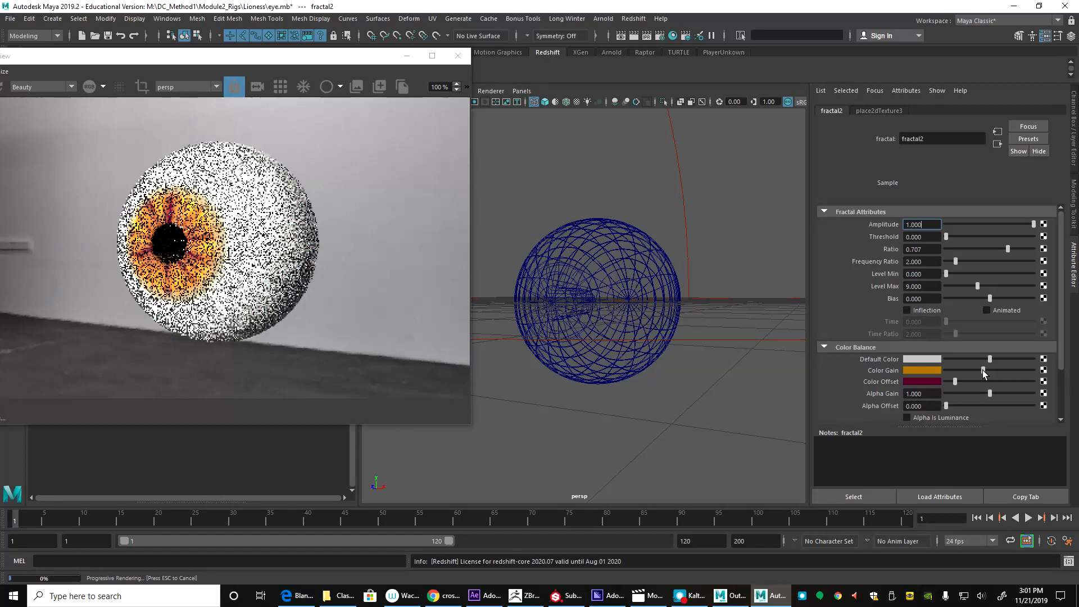
click(948, 382)
drag(964, 370, 958, 376)
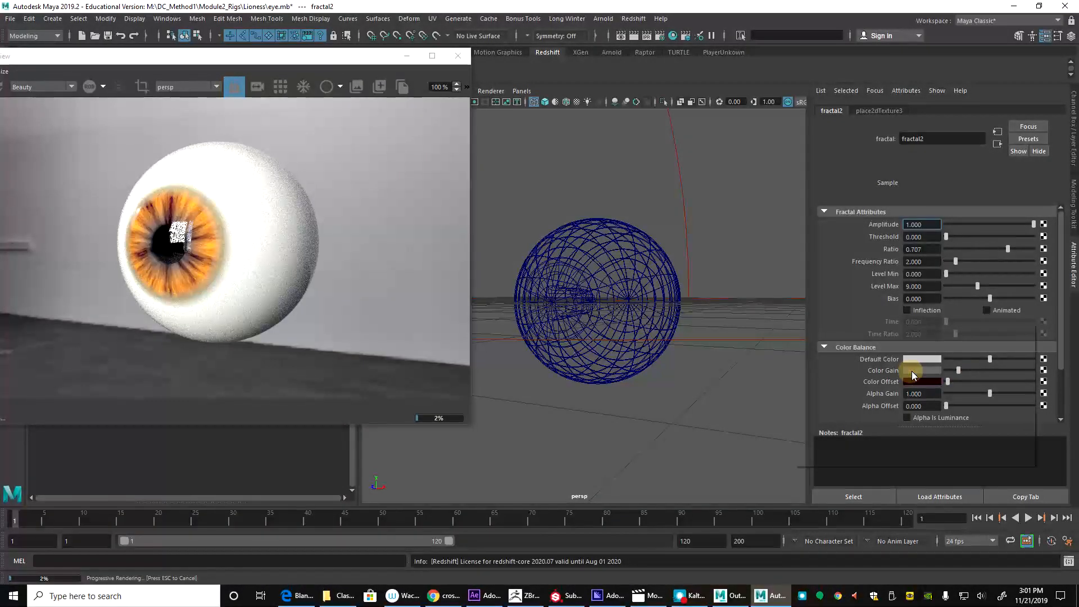
click(906, 372)
click(972, 357)
click(994, 377)
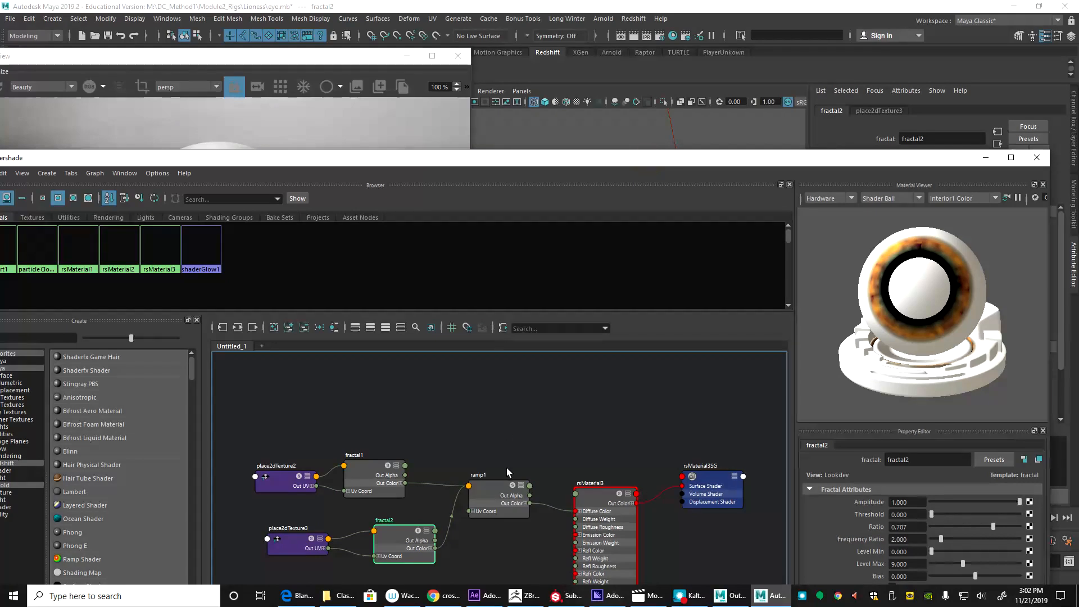
Step: Reopen the ramp's attributes, minimize Hypershade, and move the white handle at the iris edge to 0.820
click(484, 490)
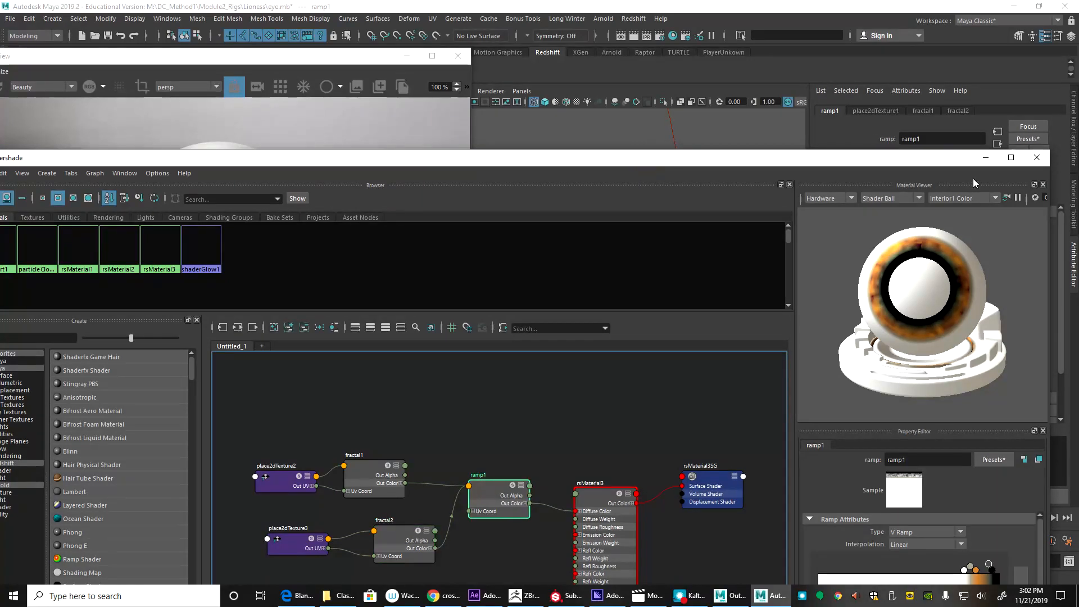
click(985, 158)
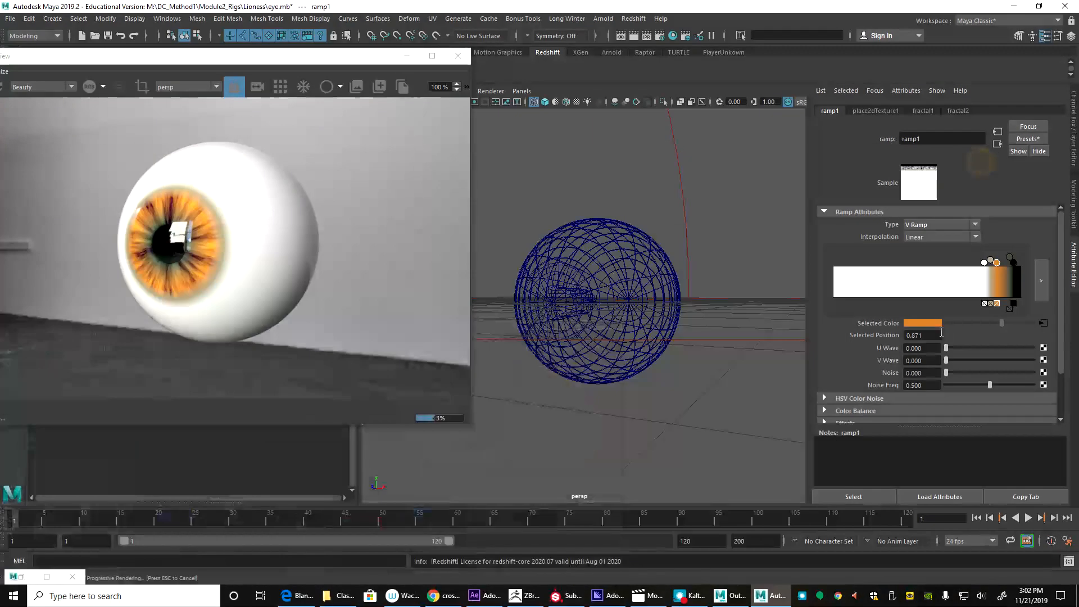
click(984, 262)
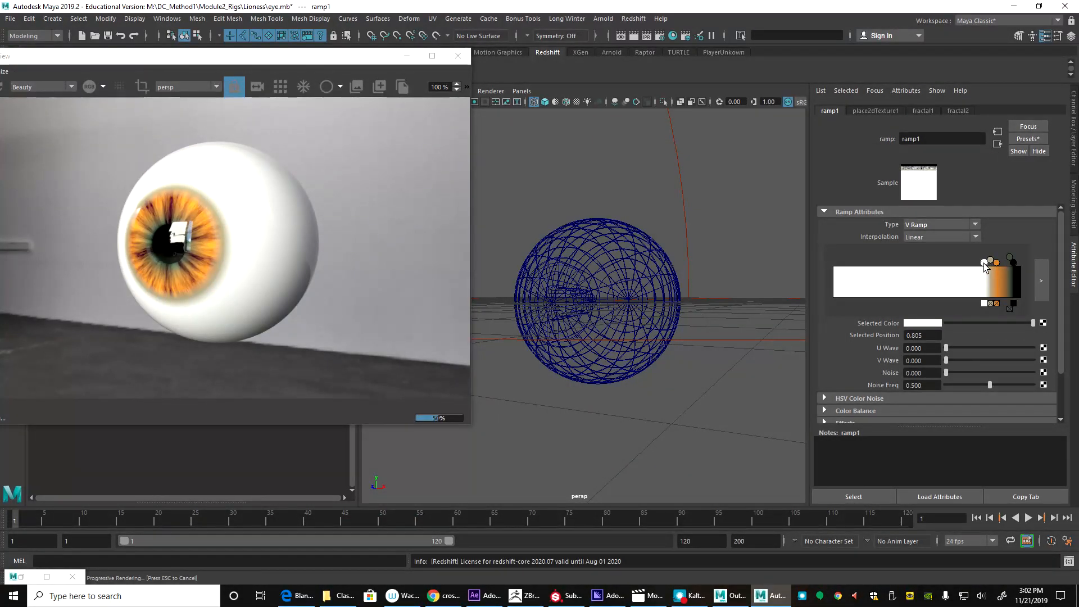
drag(984, 262, 987, 266)
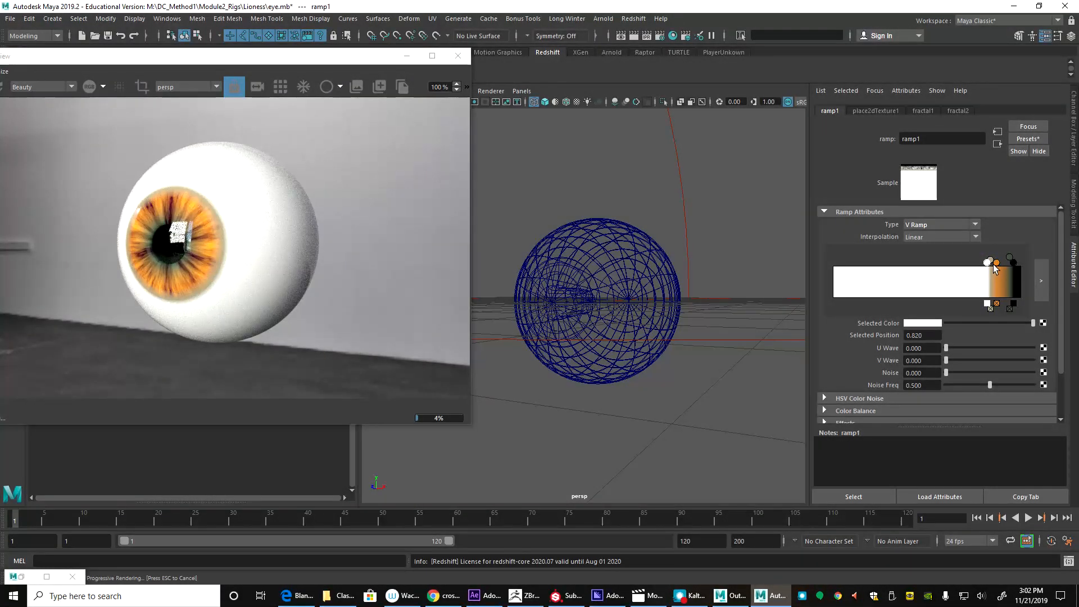
Step: Replace the ramp's beige rim handle with a new one at 0.841 and darken it to a brownish gray
click(992, 261)
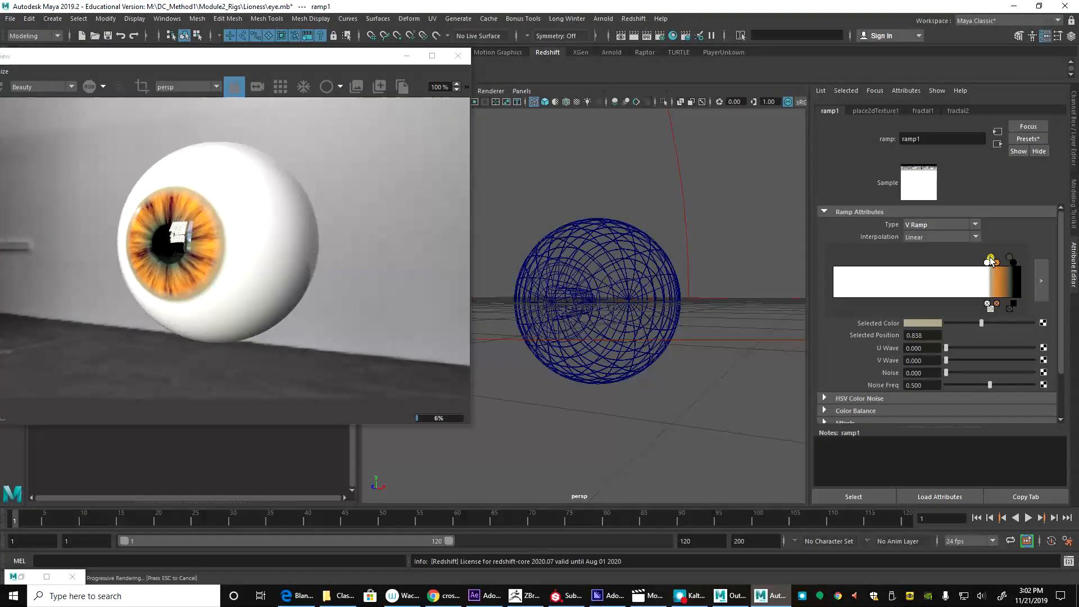
click(991, 309)
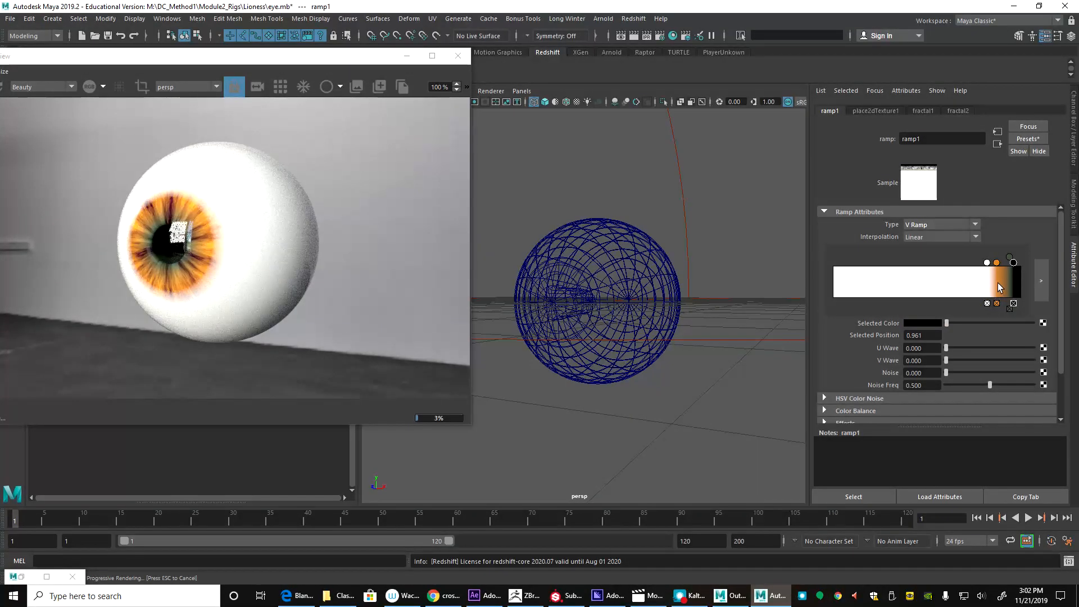
click(991, 283)
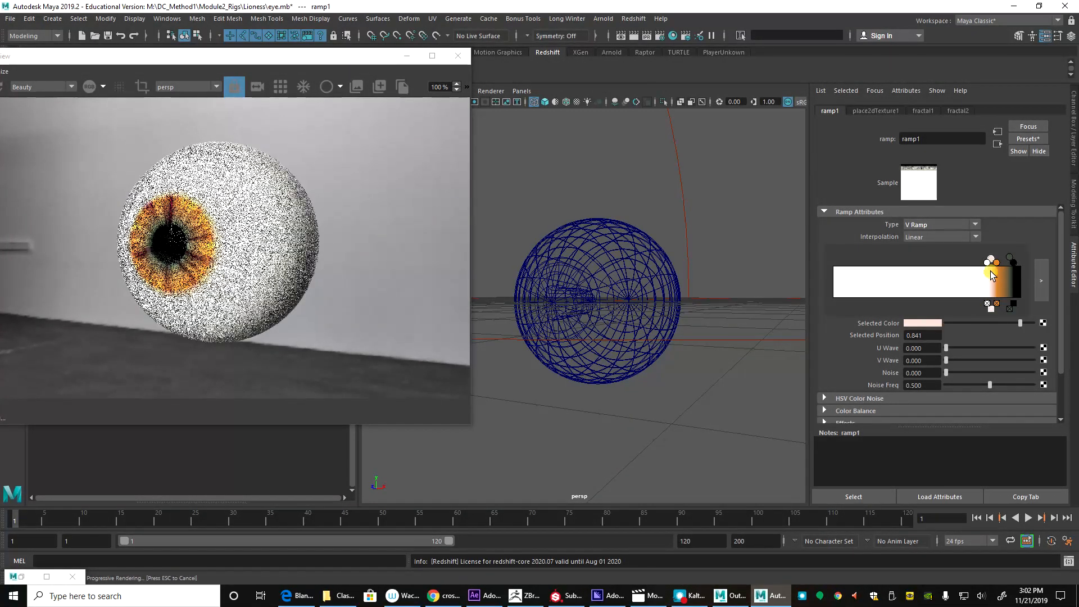
mouse_move(958, 324)
mouse_down()
mouse_move(977, 326)
mouse_move(962, 325)
mouse_up()
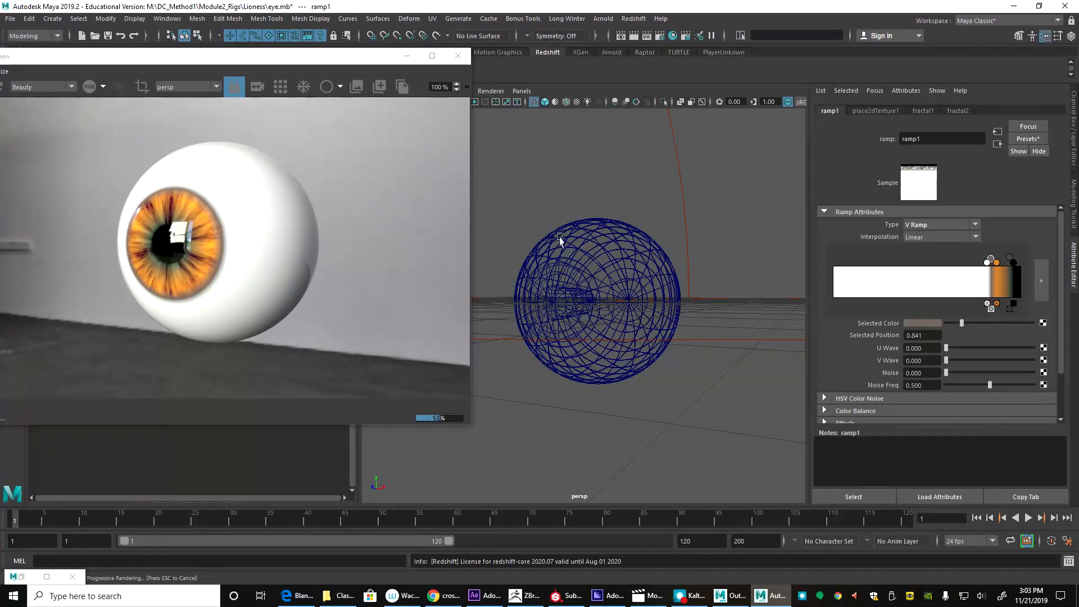
Step: Add a ramp handle at 0.575 in the white area of ramp1 and color it light pink
click(941, 287)
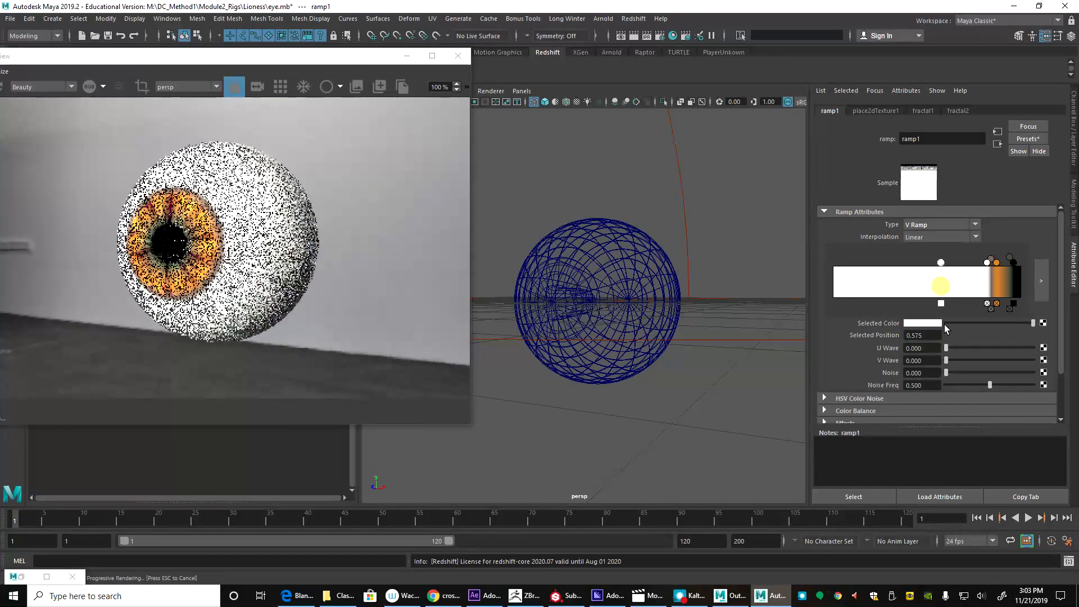
click(909, 322)
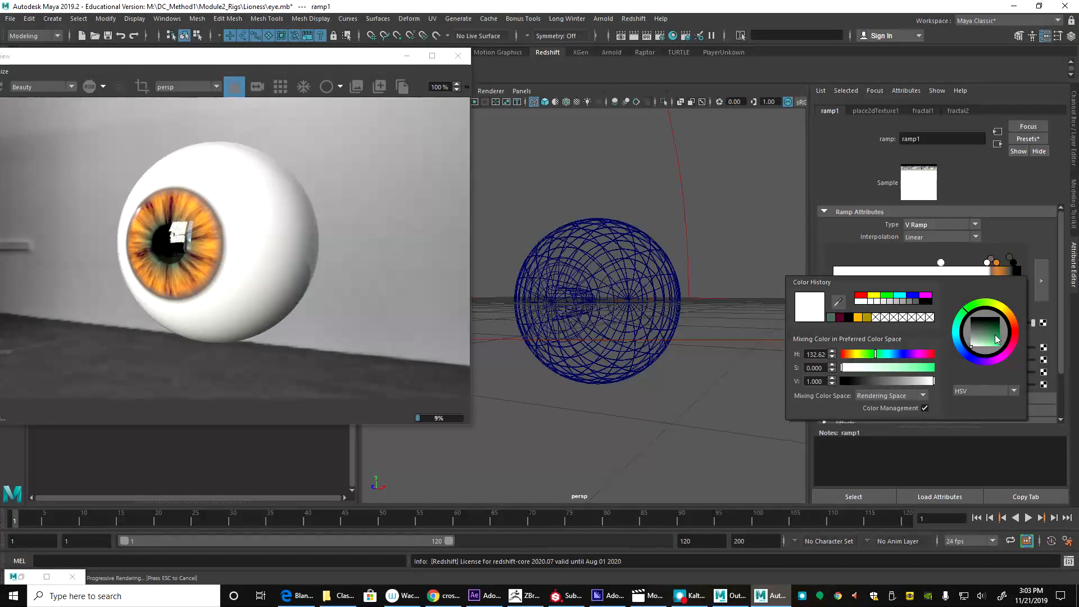
click(1018, 341)
drag(987, 333, 990, 354)
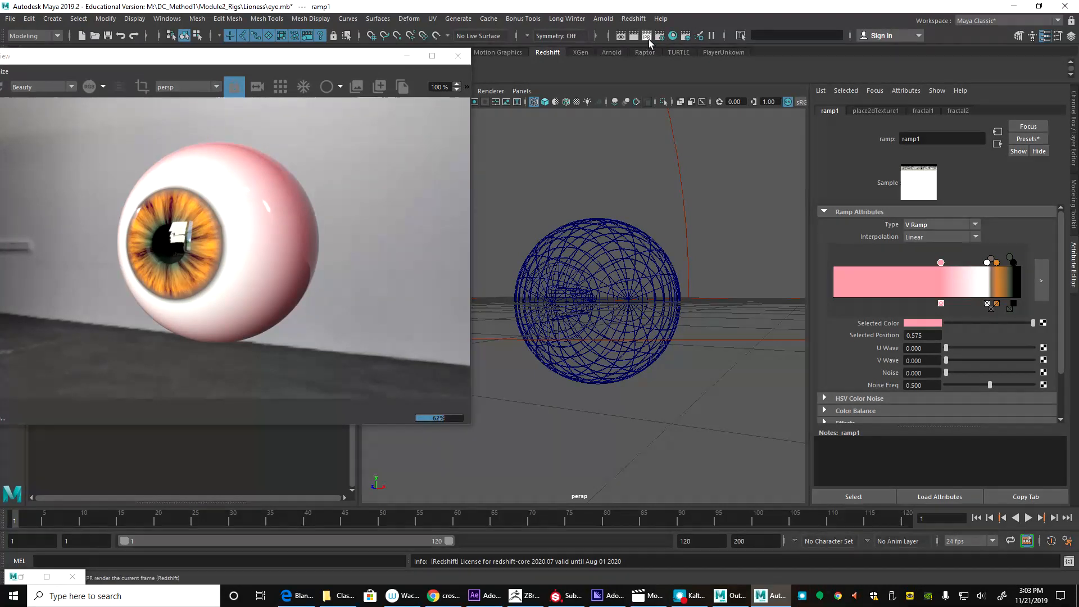
Step: Open Hypershade, select the whole rsMaterial3 network and duplicate it as a shading network
click(672, 35)
scroll(619, 407, down, 3)
scroll(658, 456, up, 5)
drag(700, 539, 214, 357)
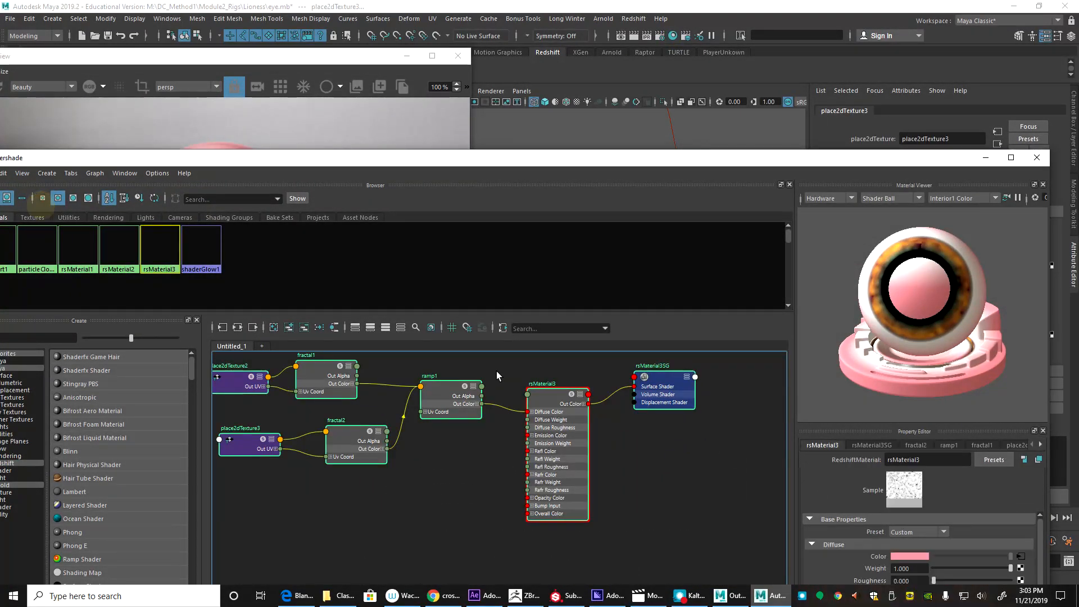
key(f)
drag(232, 158, 357, 117)
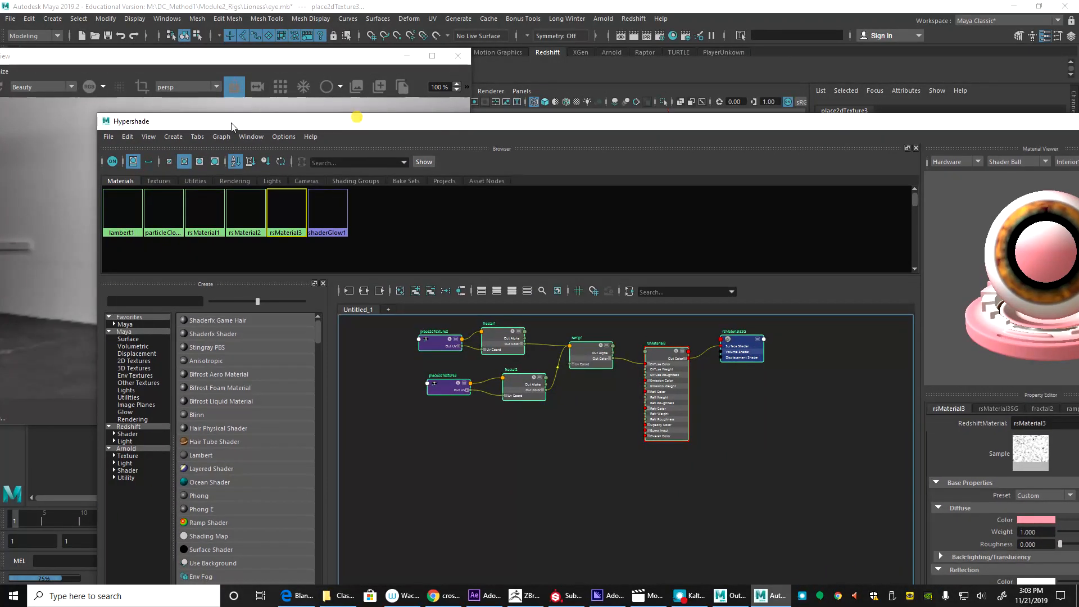
click(134, 139)
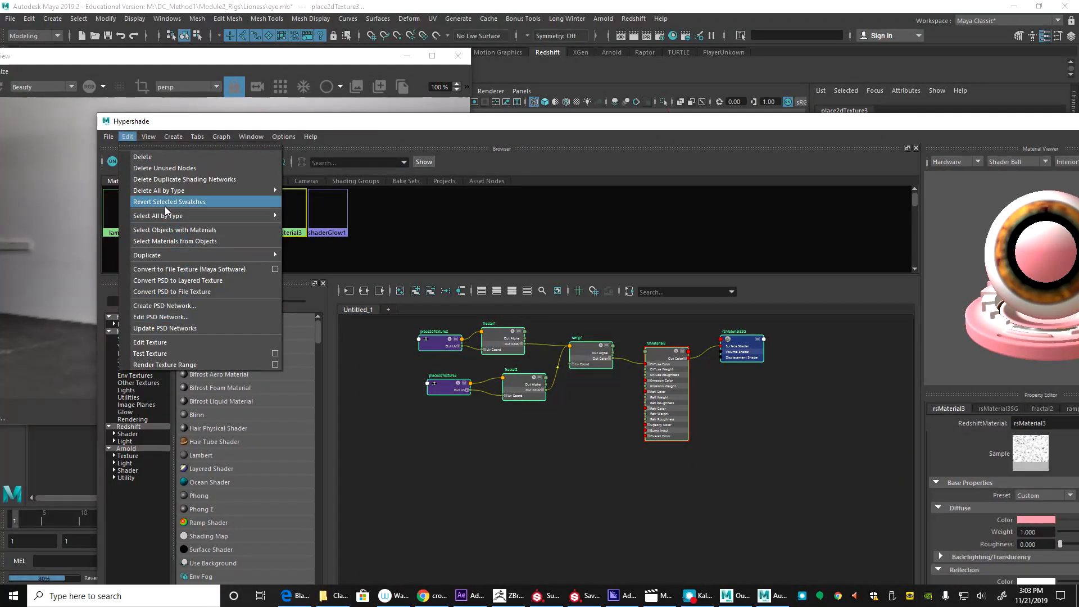
mouse_move(194, 255)
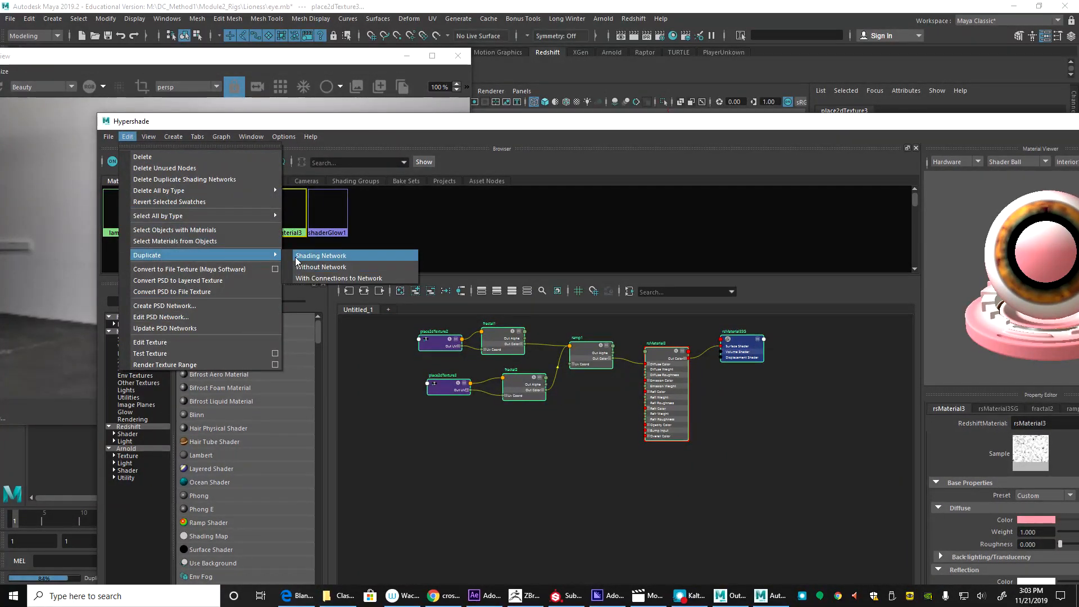
click(321, 256)
Step: Open the attributes of the duplicated ramp2 and remove its pink color handle
alt+middle_drag(681, 515, 602, 374)
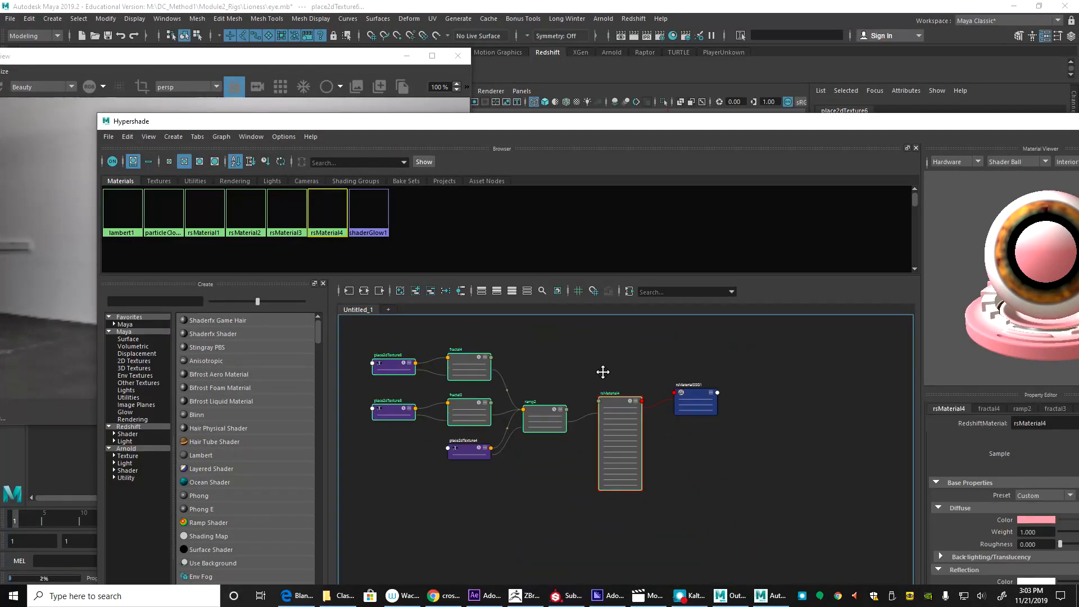
scroll(568, 416, up, 6)
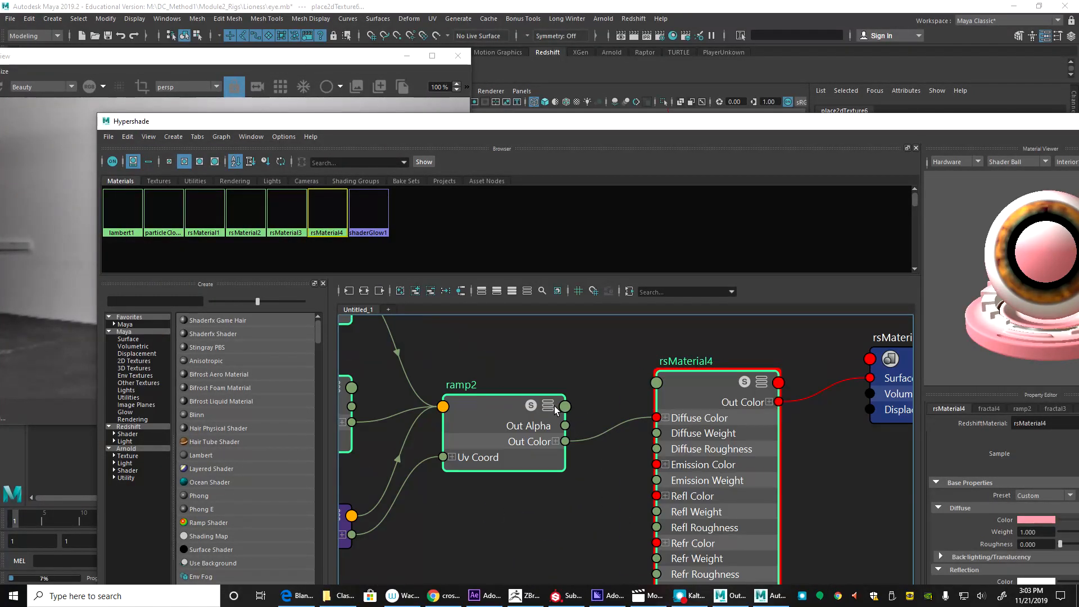
double_click(928, 124)
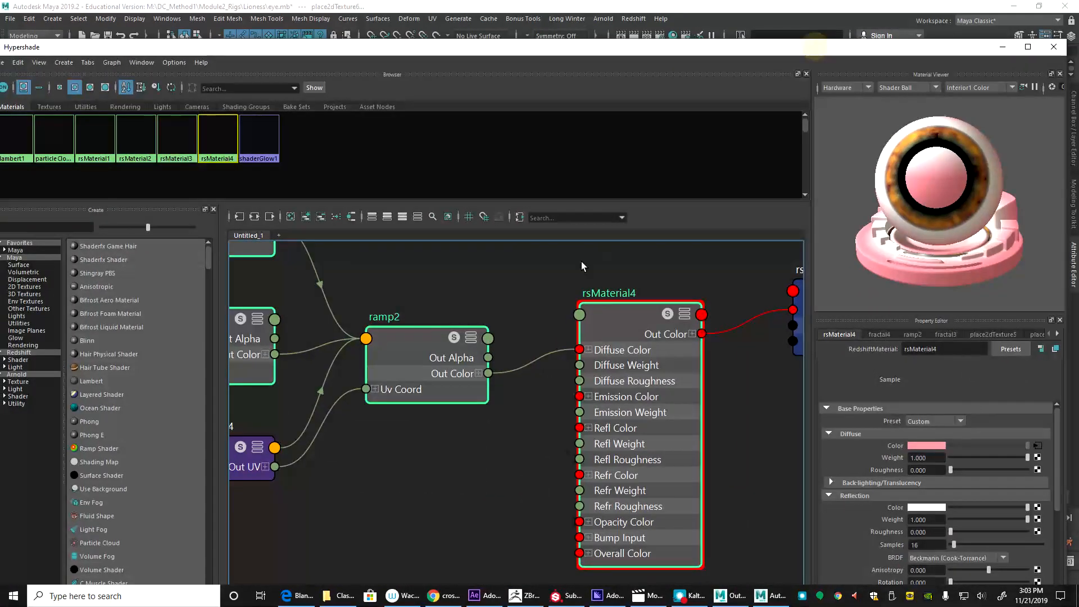
alt+middle_drag(582, 267, 779, 325)
alt+middle_drag(677, 329, 419, 291)
click(588, 337)
click(371, 367)
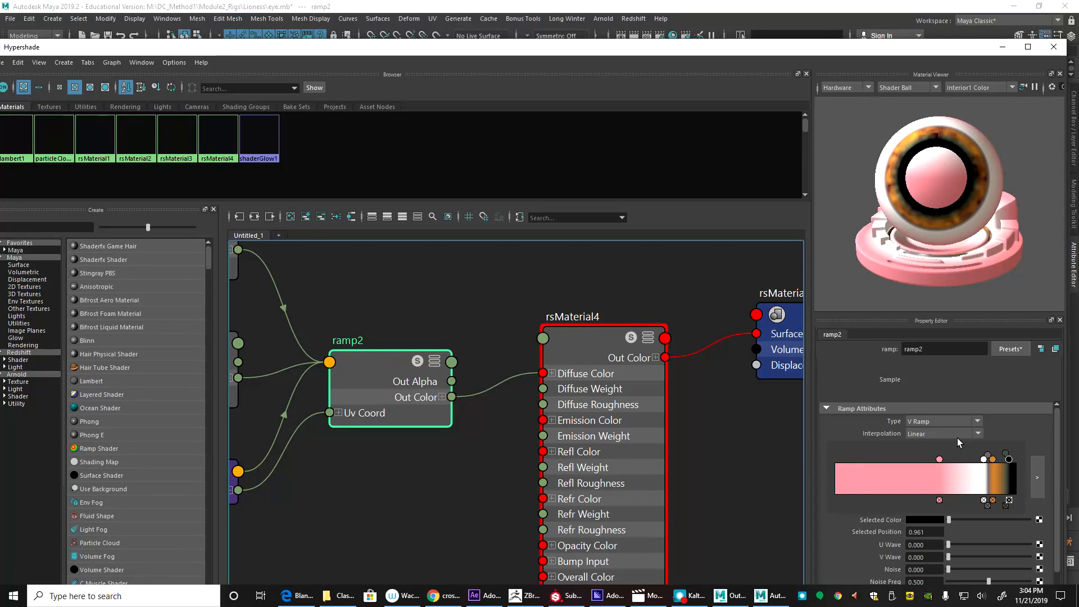
click(940, 499)
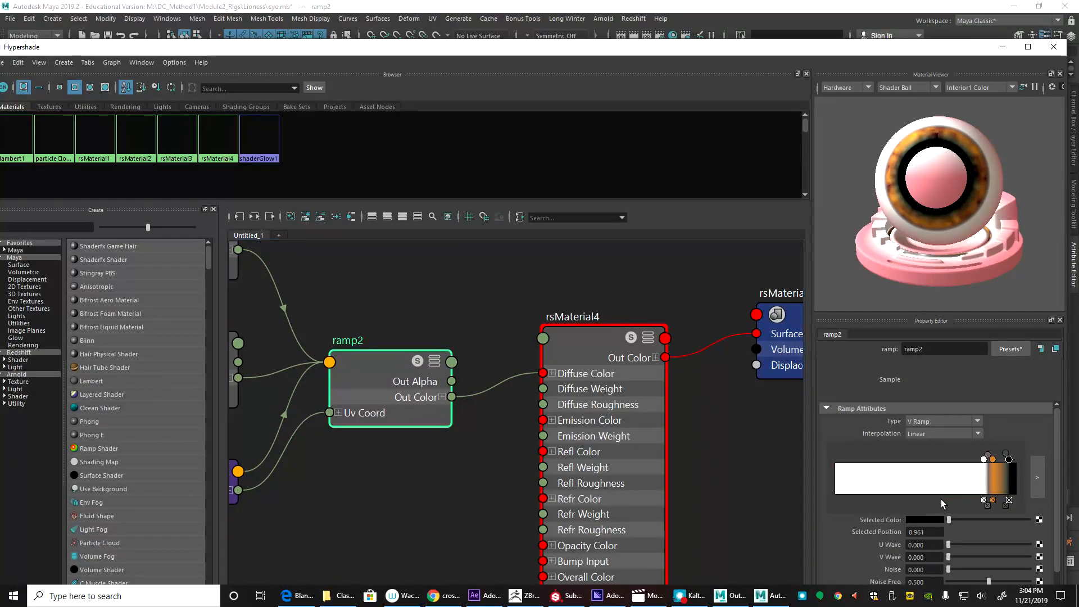
Step: Darken ramp2's white handle at 0.820 and its brownish-gray handle at 0.841 to black
click(983, 459)
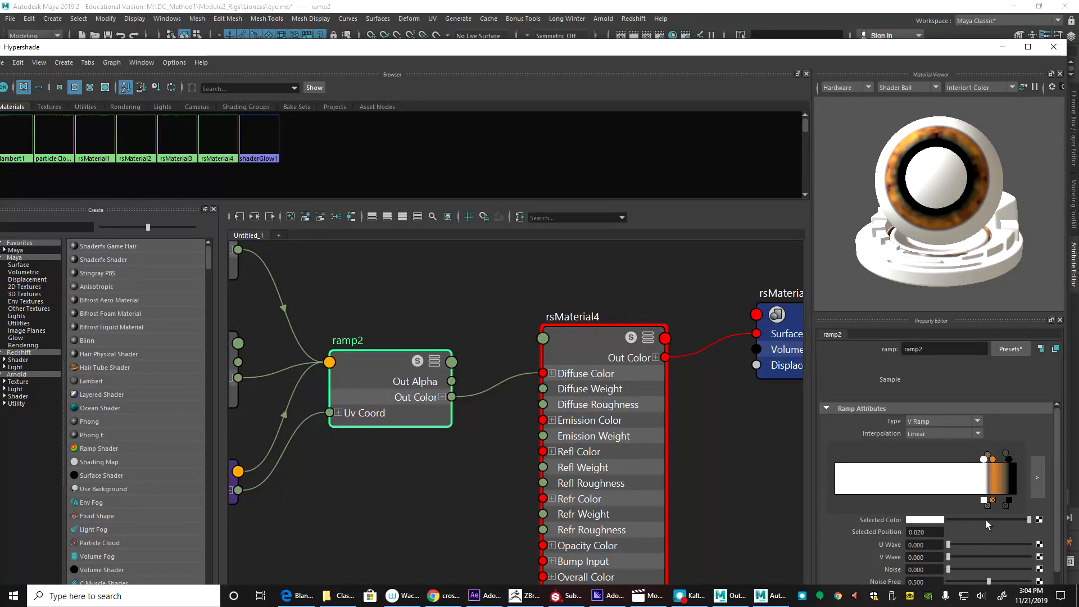
drag(986, 520, 785, 522)
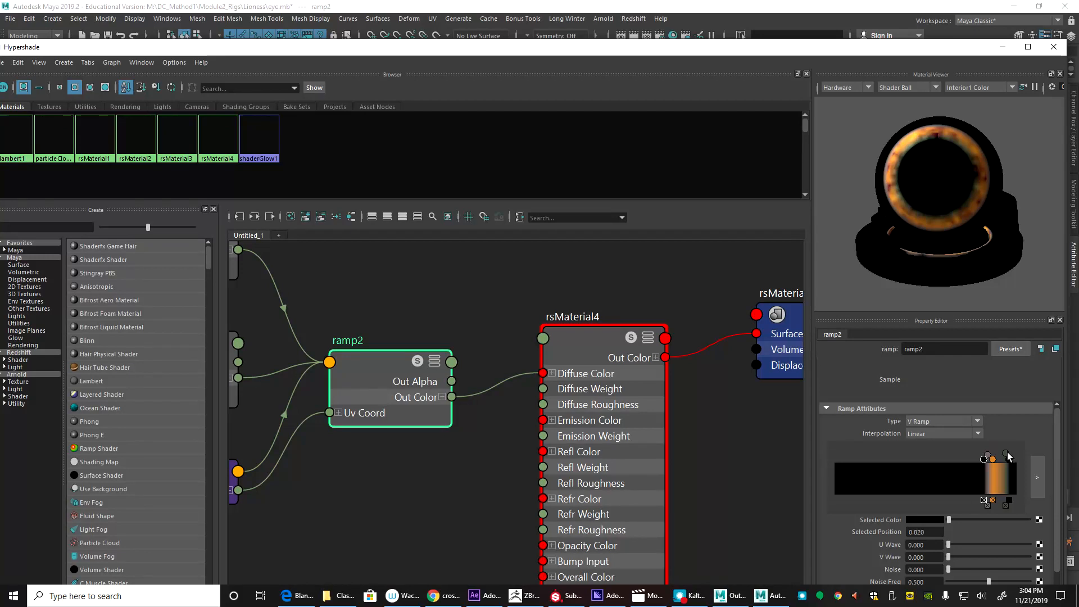
click(987, 455)
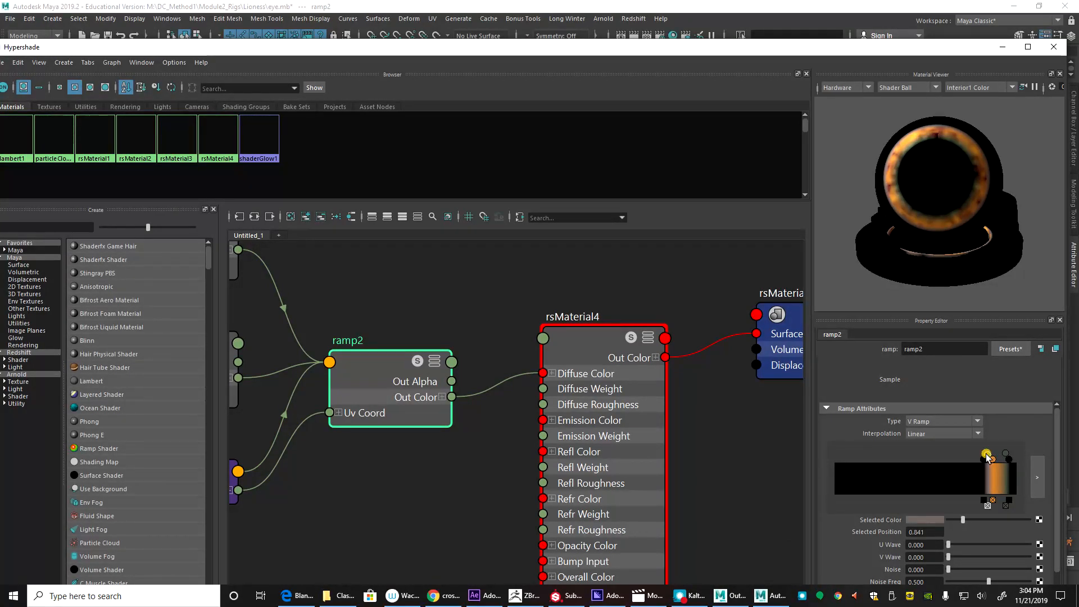
drag(944, 522, 787, 525)
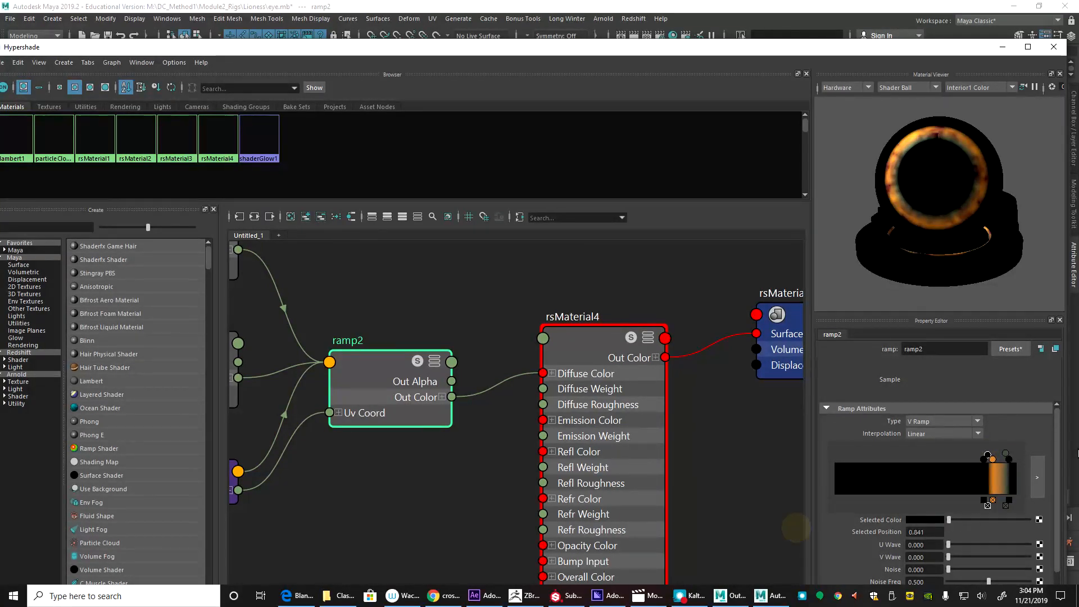
Step: Open fractal3 from ramp2's orange handle and set its Color Gain to white and Color Offset to black
click(991, 459)
click(1039, 521)
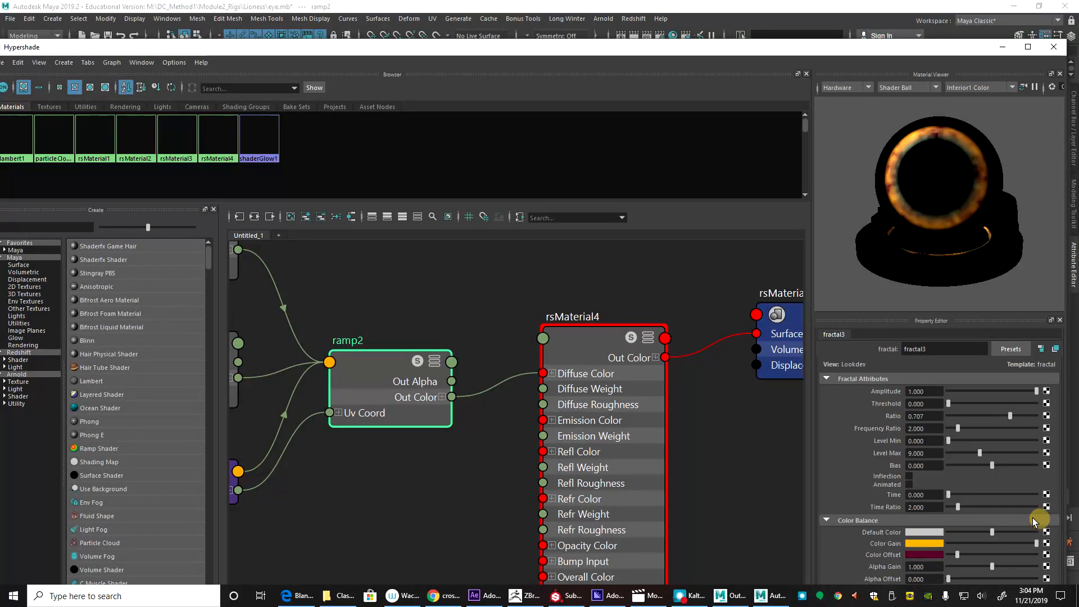
drag(955, 553, 1072, 540)
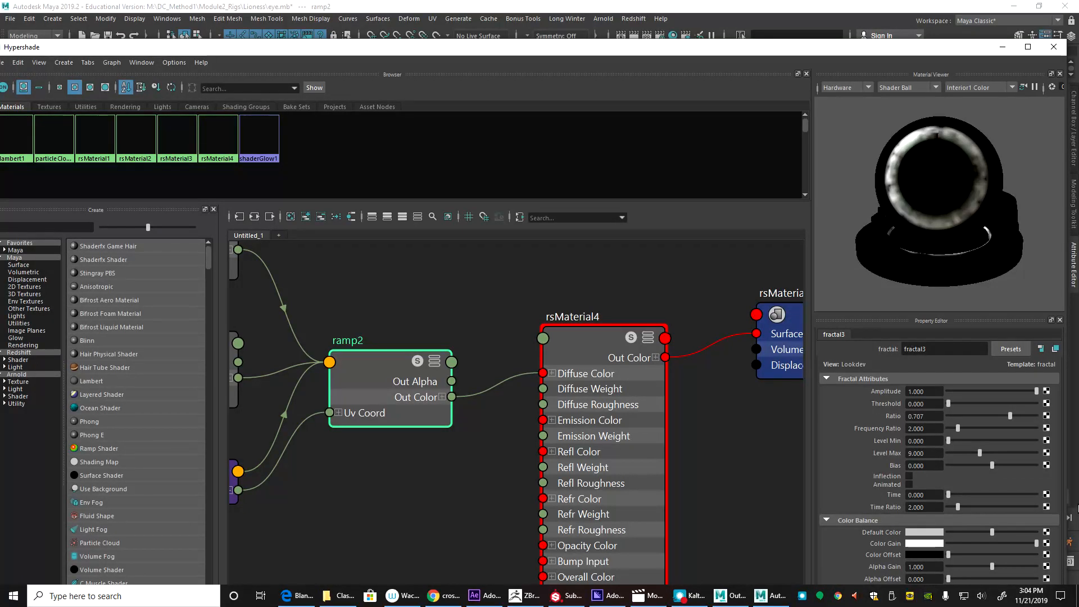
Step: Set fractal4's Color Offset to black and its Color Gain to a neutral dark gray
alt+middle_drag(400, 321, 573, 342)
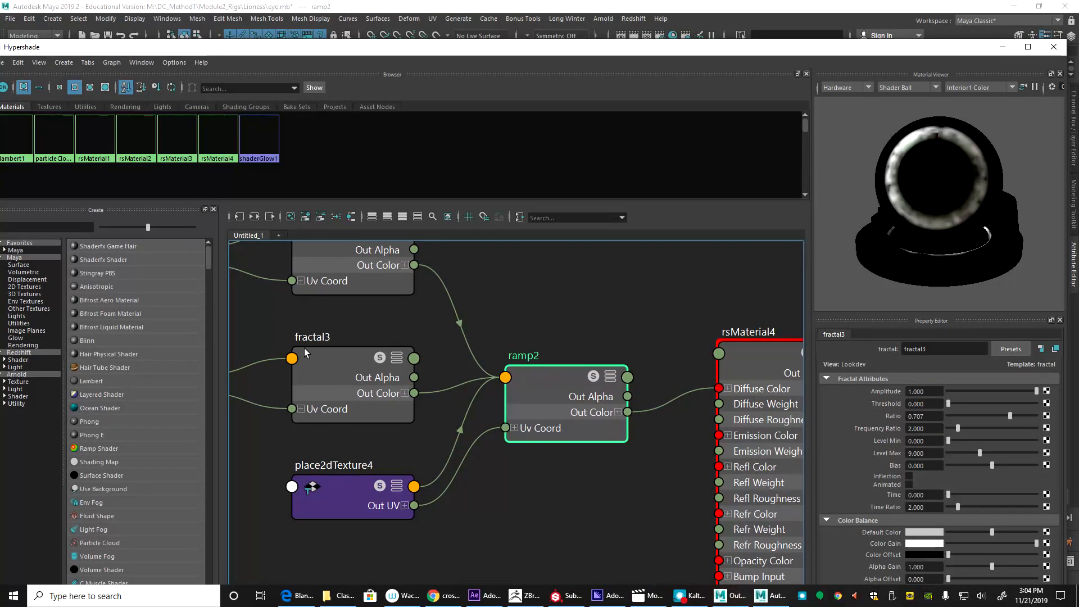
click(324, 281)
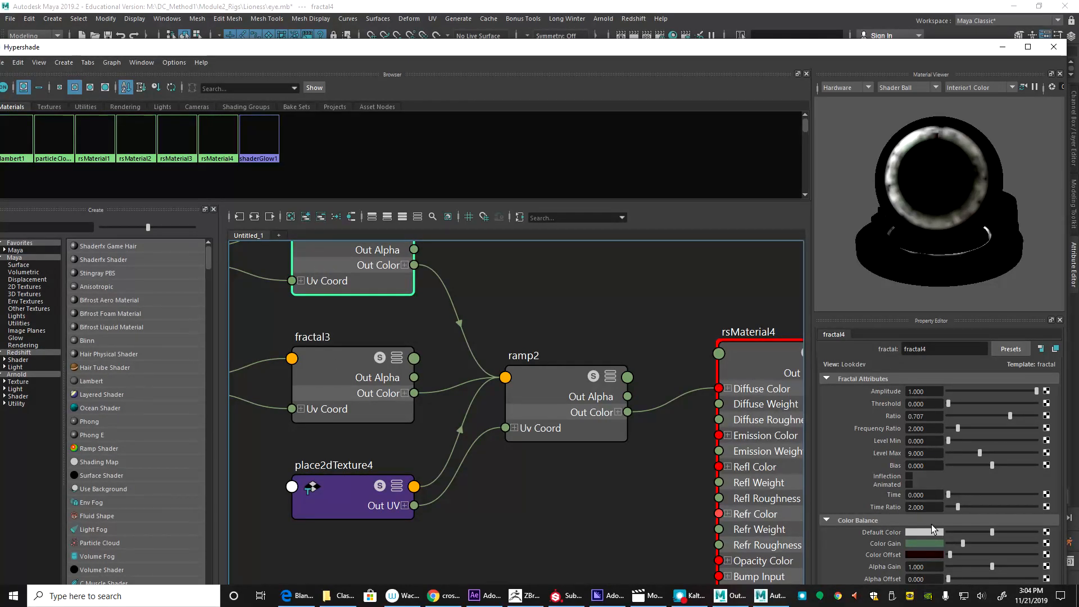
mouse_move(948, 556)
mouse_down()
mouse_move(958, 555)
mouse_move(944, 544)
mouse_move(959, 544)
mouse_up()
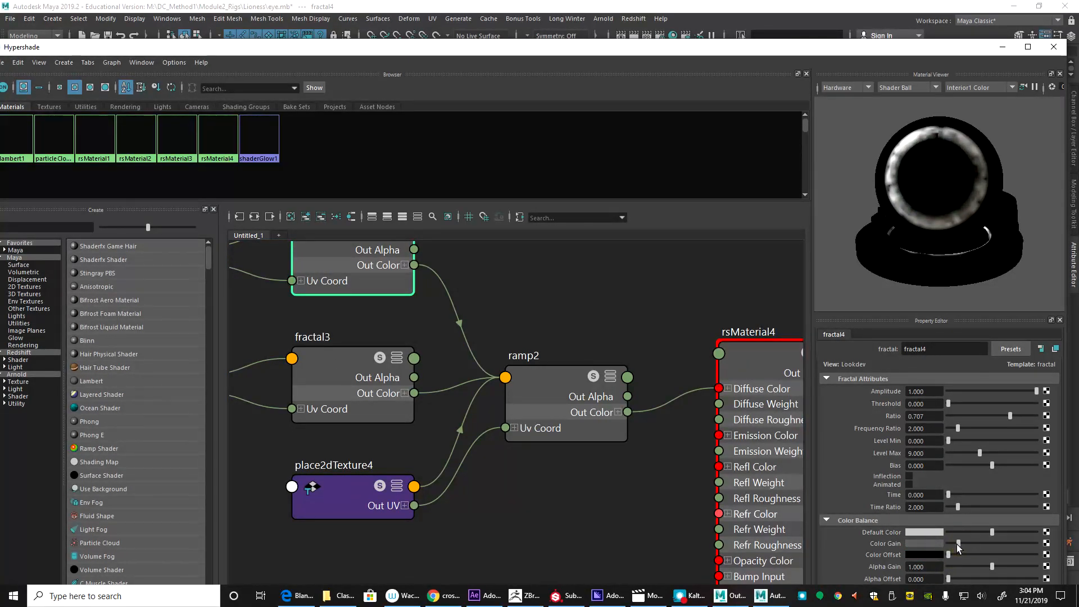
Step: Move ramp2 away from its fractal nodes in the graph and delete the duplicated rsMaterial4
drag(983, 53, 786, 93)
scroll(405, 461, down, 5)
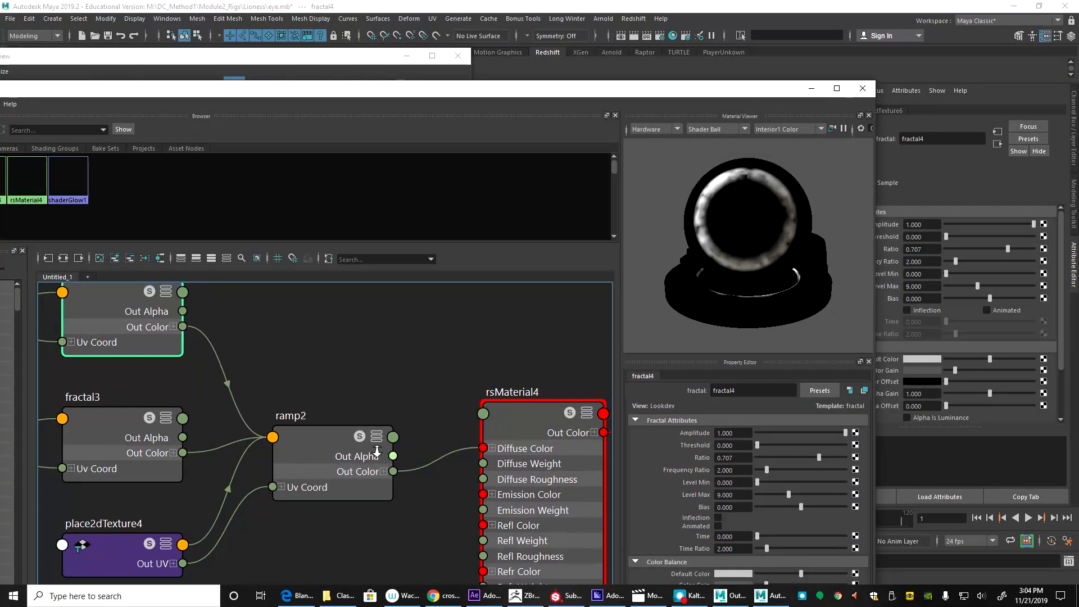
drag(380, 449, 364, 355)
alt+middle_drag(434, 354, 478, 495)
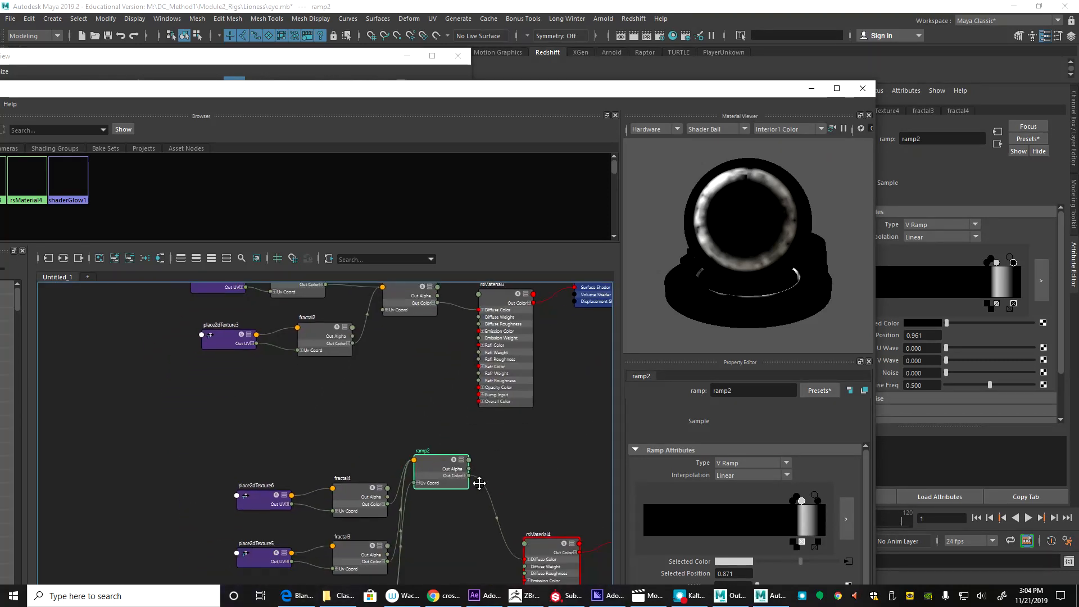
drag(563, 552, 581, 488)
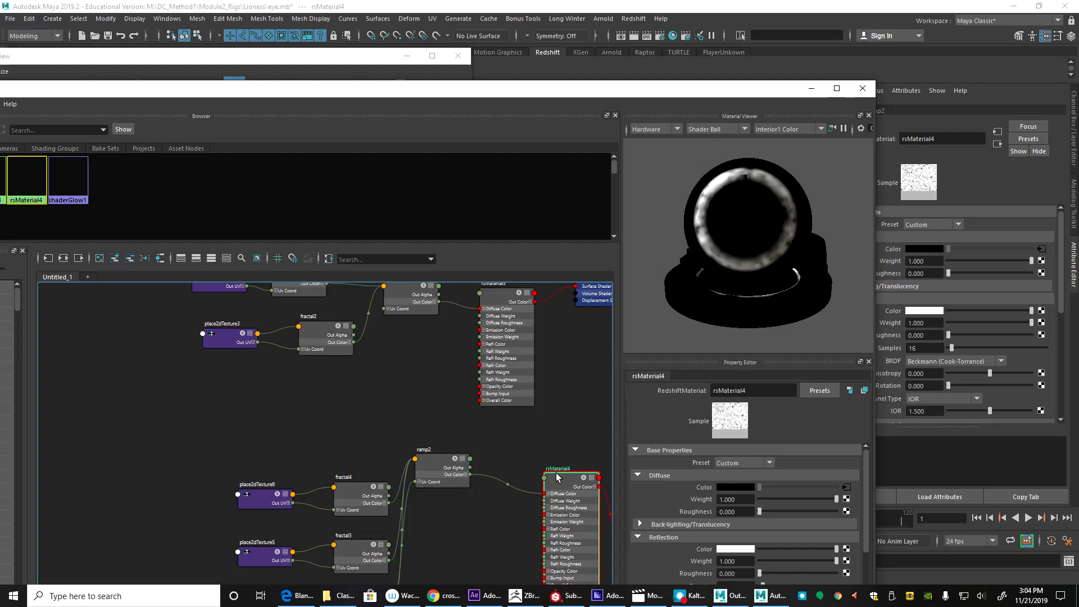
key(Delete)
Step: Connect ramp2's Out Color directly to rsMaterial3's Bump Input and check the iris in the render
scroll(494, 402, up, 4)
drag(405, 507, 351, 378)
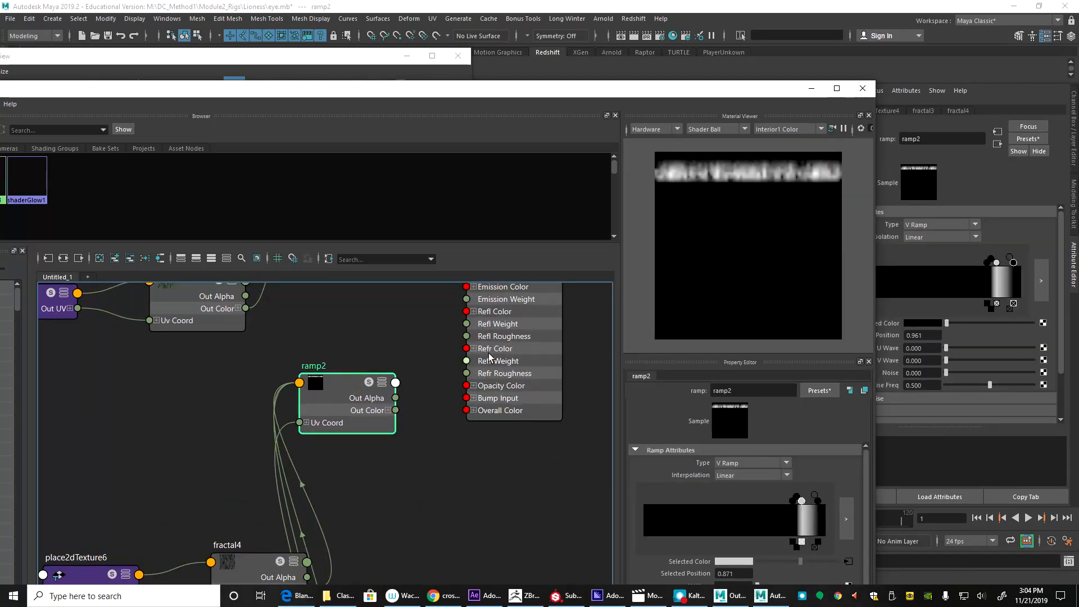
click(537, 358)
scroll(737, 489, down, 3)
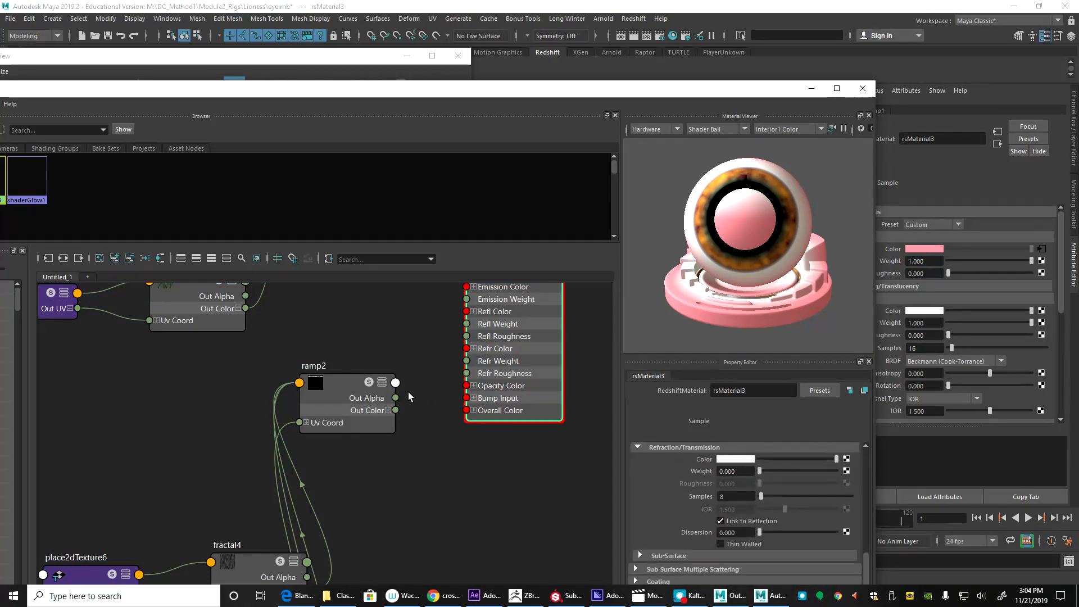
drag(397, 410, 471, 398)
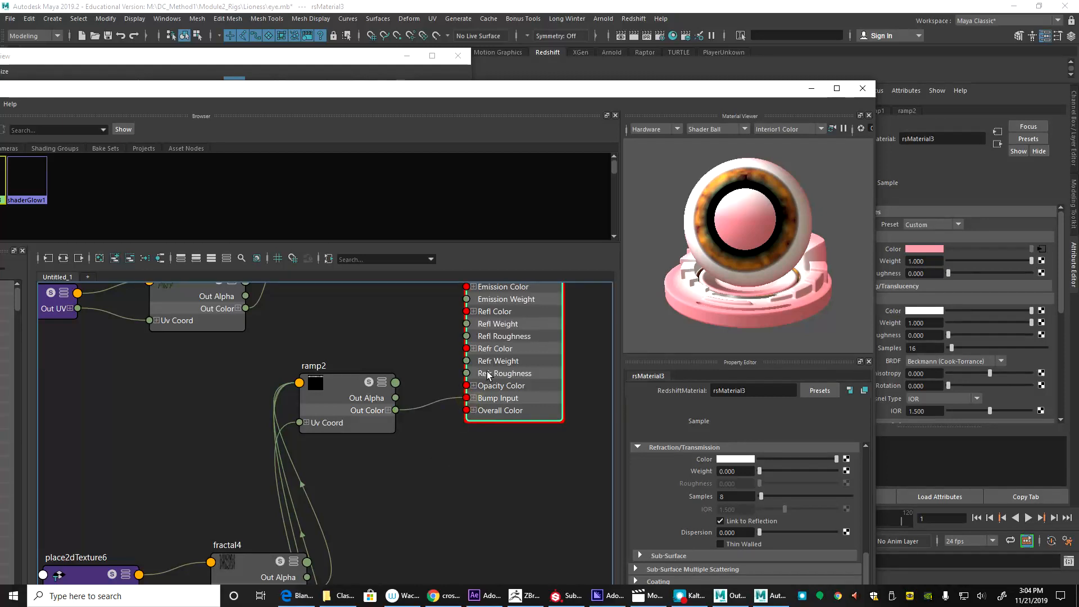
drag(788, 97, 847, 316)
drag(807, 257, 925, 306)
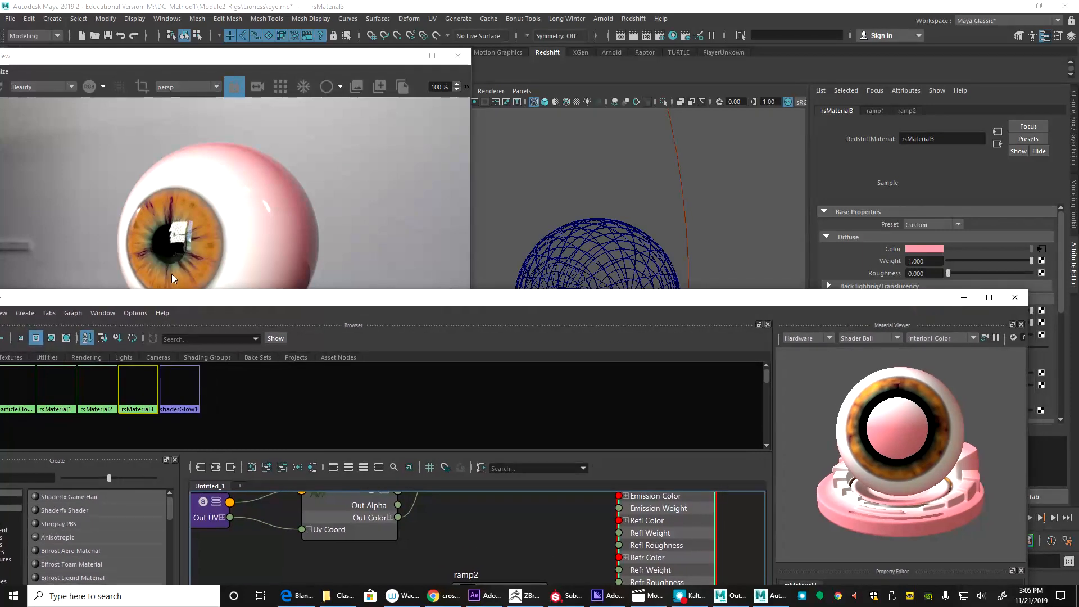
drag(443, 298, 426, 65)
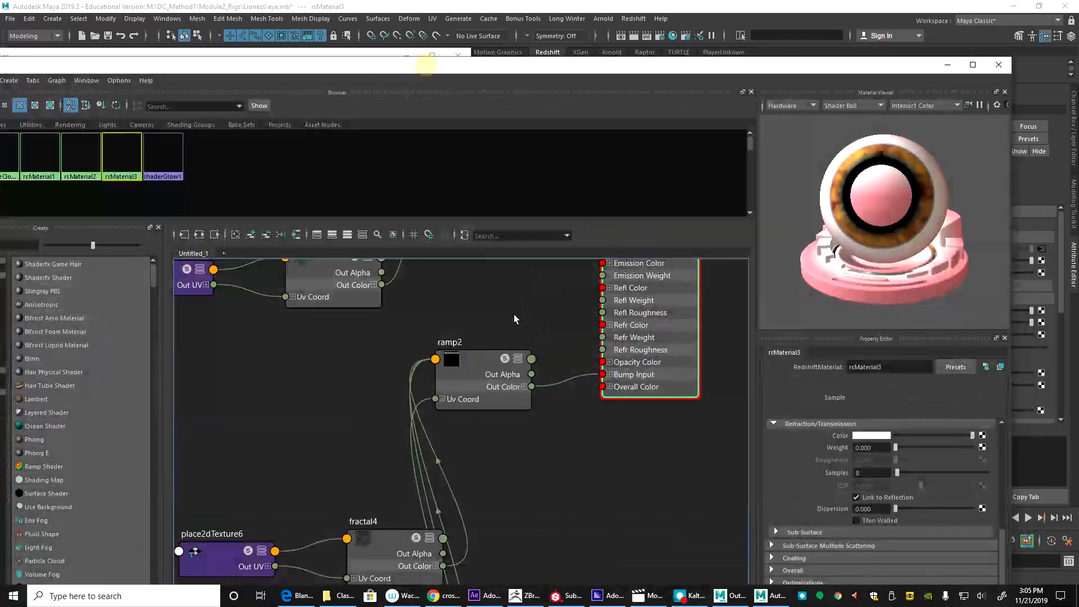
Step: Create a bump2d node between ramp2 and rsMaterial3, and connect ramp2's Out Alpha to its Bump Value
alt+middle_drag(561, 436, 534, 398)
drag(456, 326, 401, 351)
key(Tab)
text(bump)
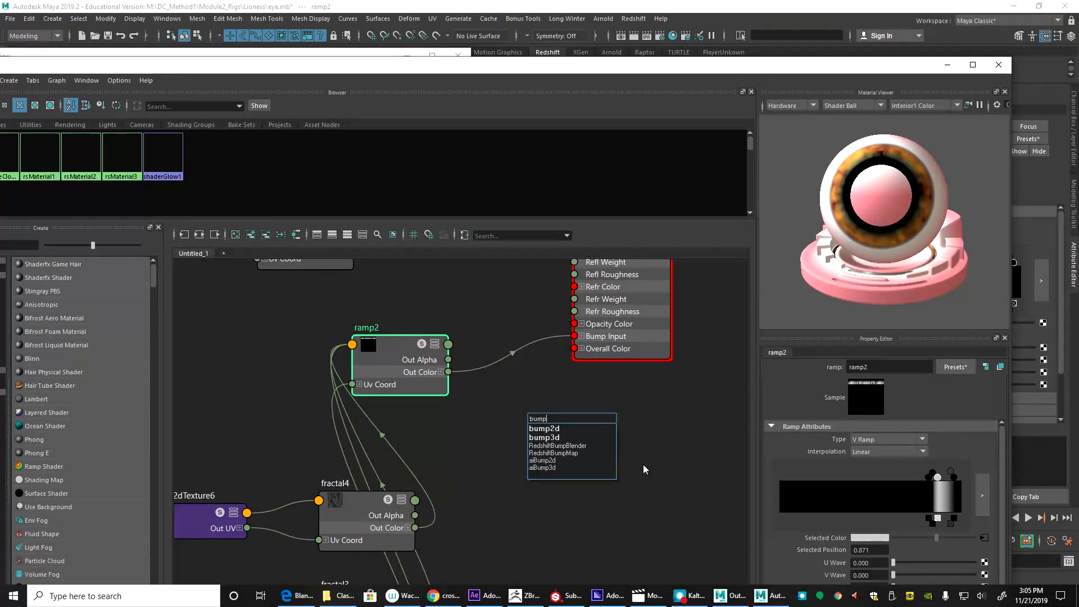
click(561, 429)
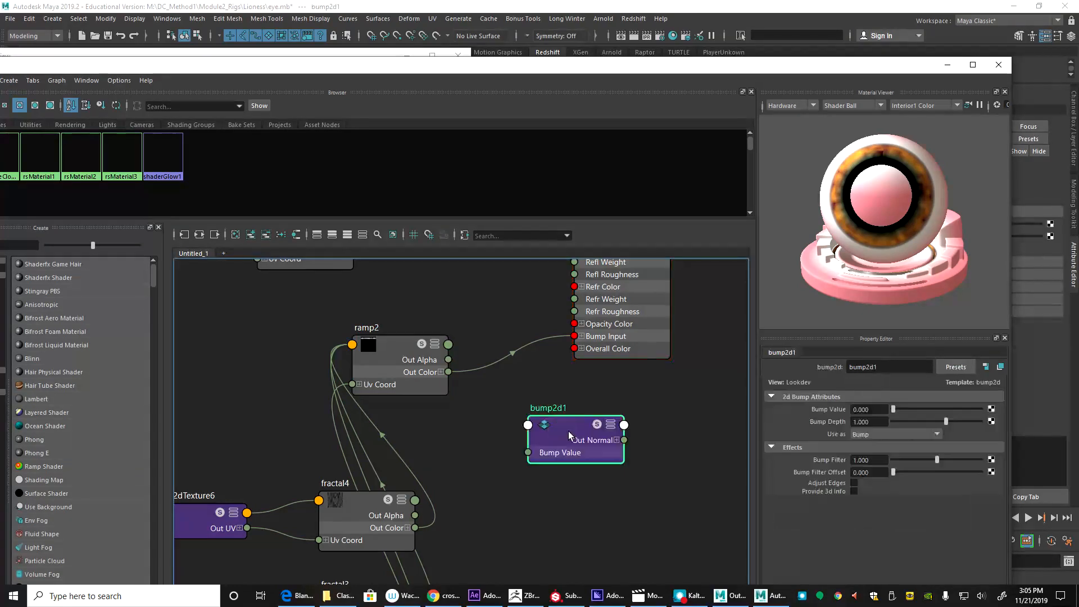
drag(568, 431, 514, 305)
drag(448, 371, 472, 325)
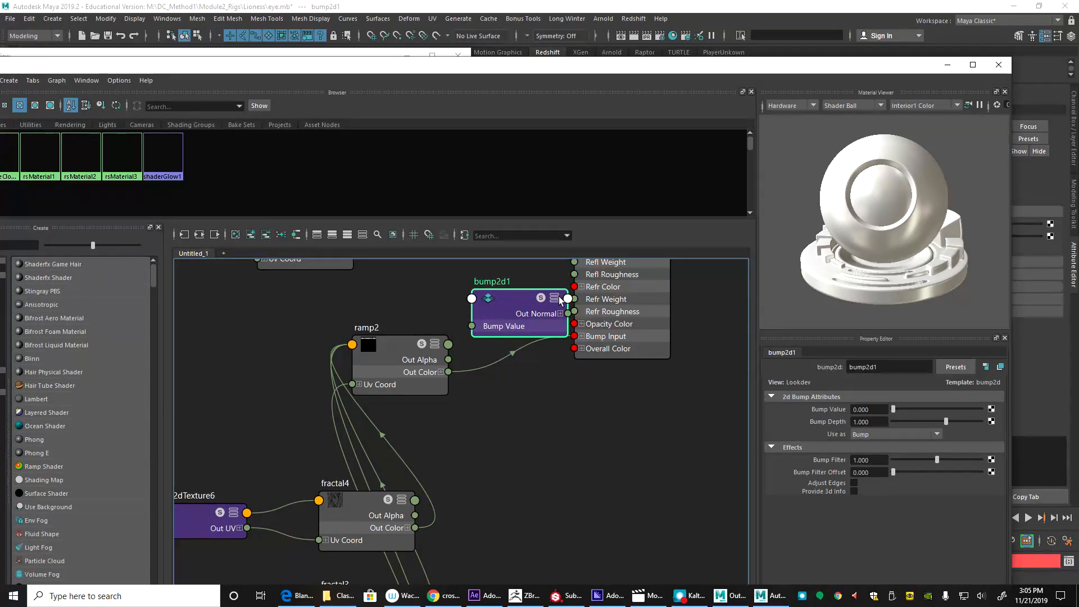
middle_drag(380, 360, 868, 409)
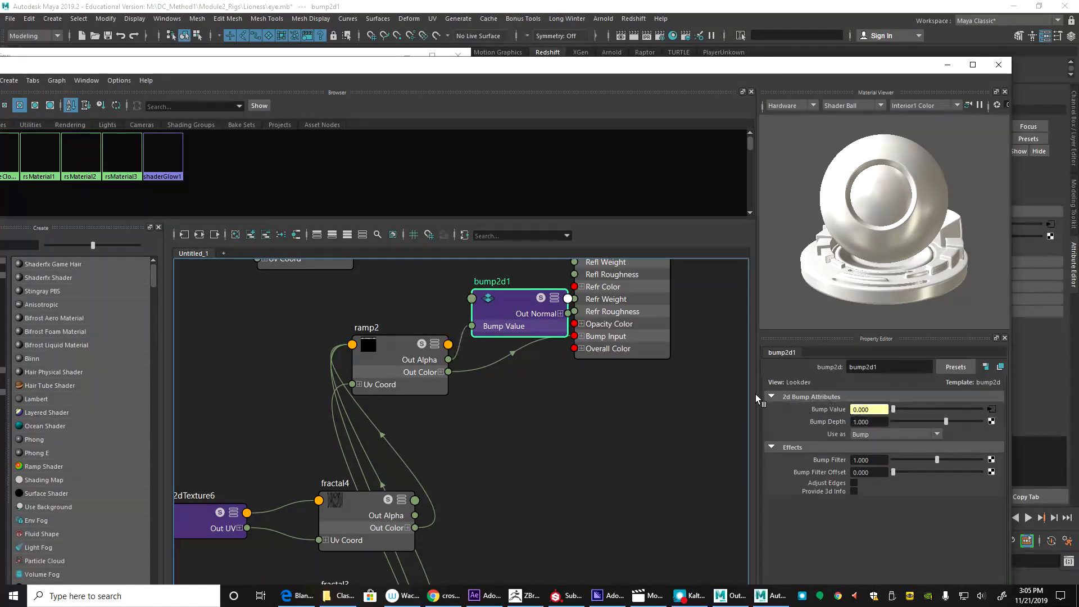
Step: Delete the direct connection from ramp2's Out Color to rsMaterial3's Bump Input, and select rsMaterial3
drag(508, 316, 477, 292)
click(537, 342)
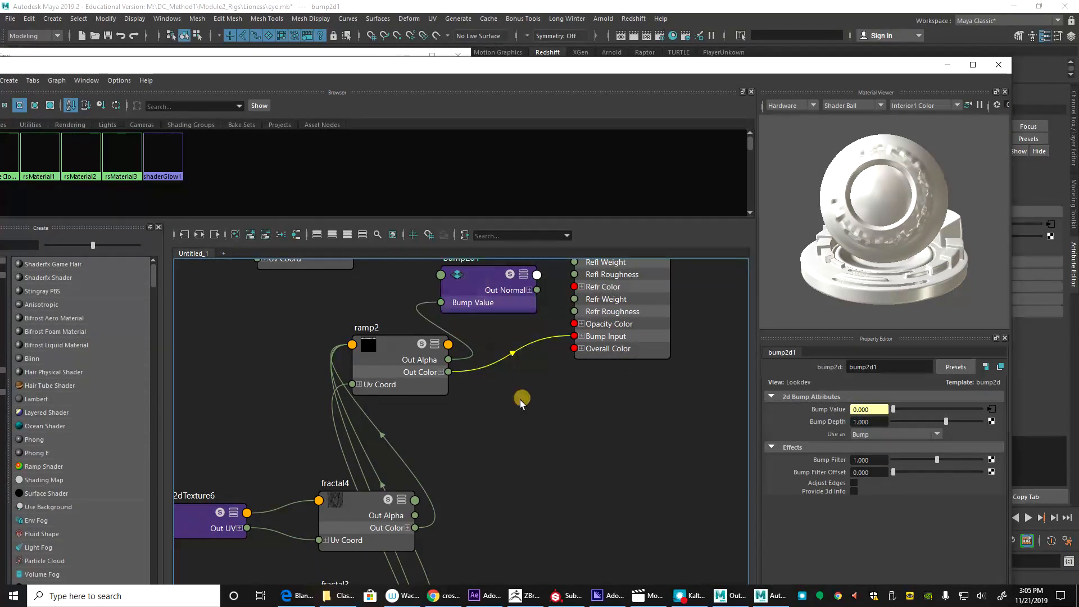
key(Delete)
click(658, 302)
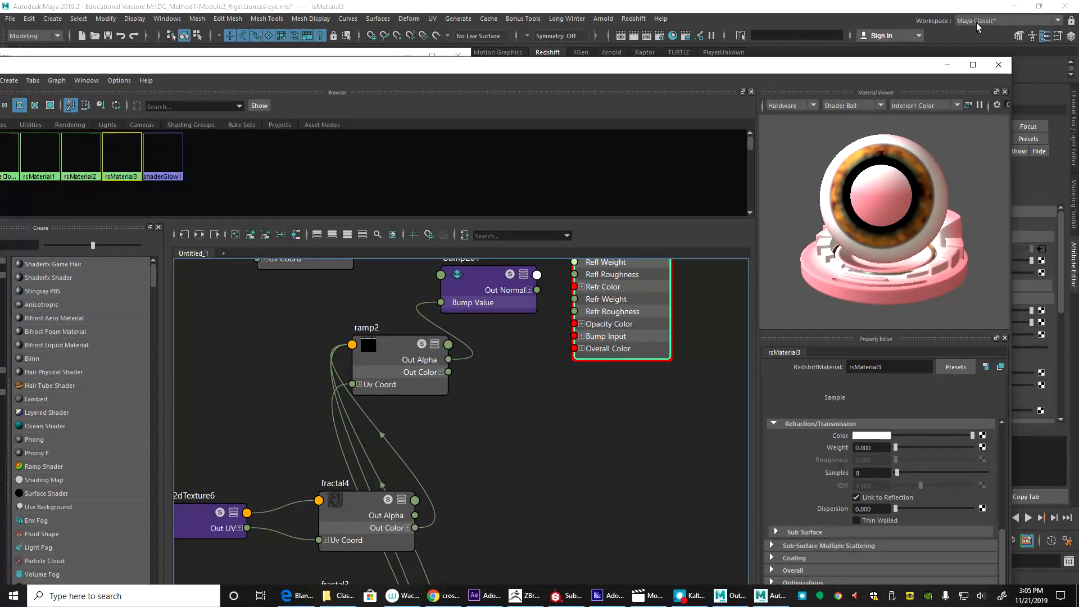
Step: Connect bump2d1 to the Bump Map slot in rsMaterial3's Overall settings
click(972, 66)
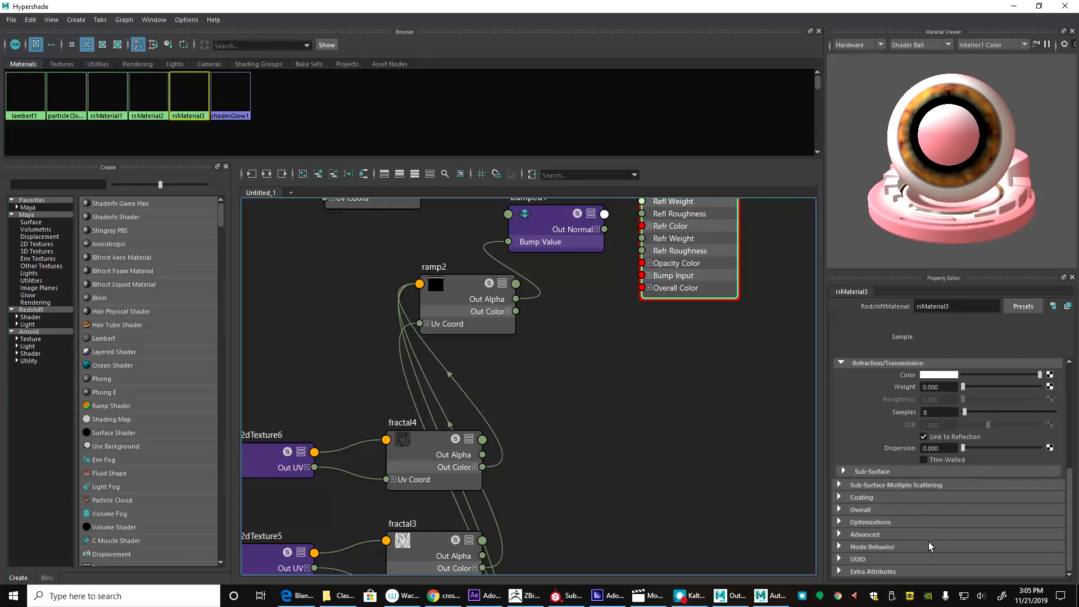
click(858, 511)
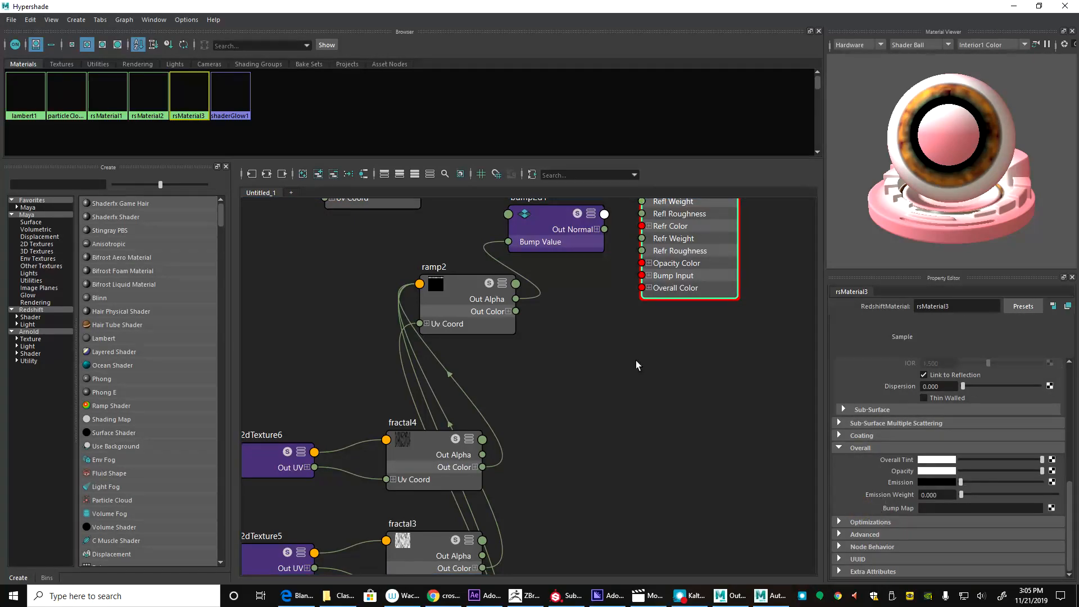
middle_drag(881, 508, 881, 508)
Step: Set bump2d1's Bump Depth to about -0.355 while watching the iris in the render, and minimize the Hypershade
click(547, 226)
drag(876, 9, 284, 104)
drag(246, 59, 844, 79)
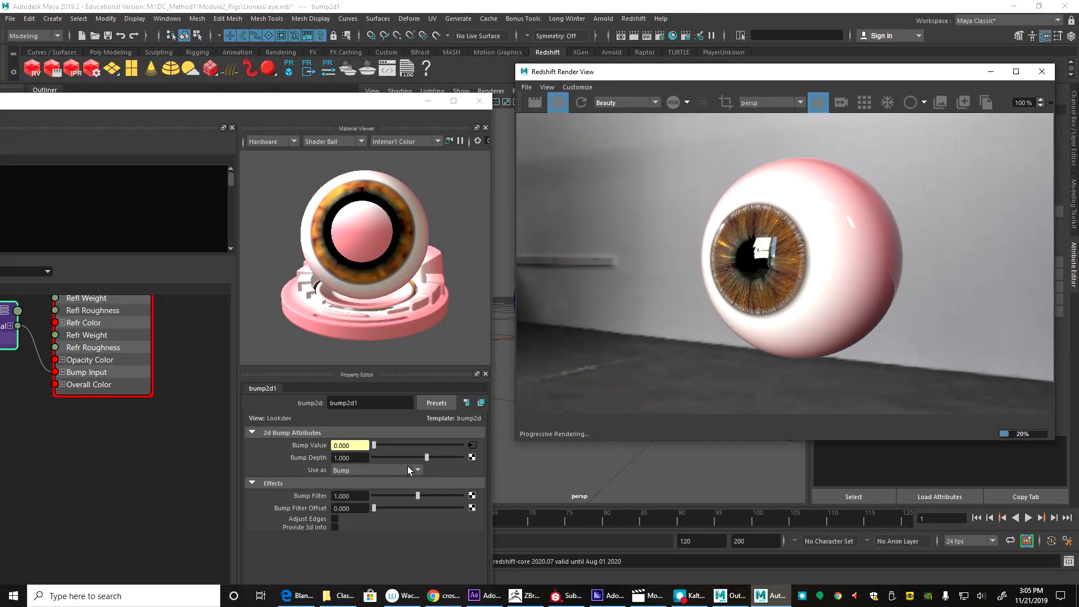
mouse_move(421, 456)
mouse_down()
mouse_move(448, 456)
mouse_move(414, 461)
mouse_up()
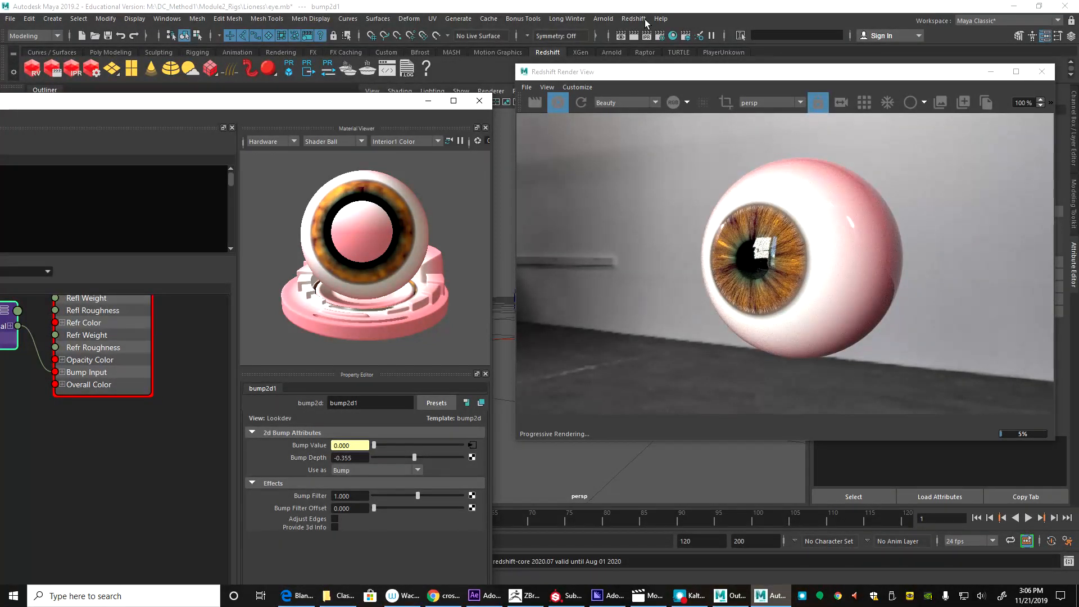
click(427, 101)
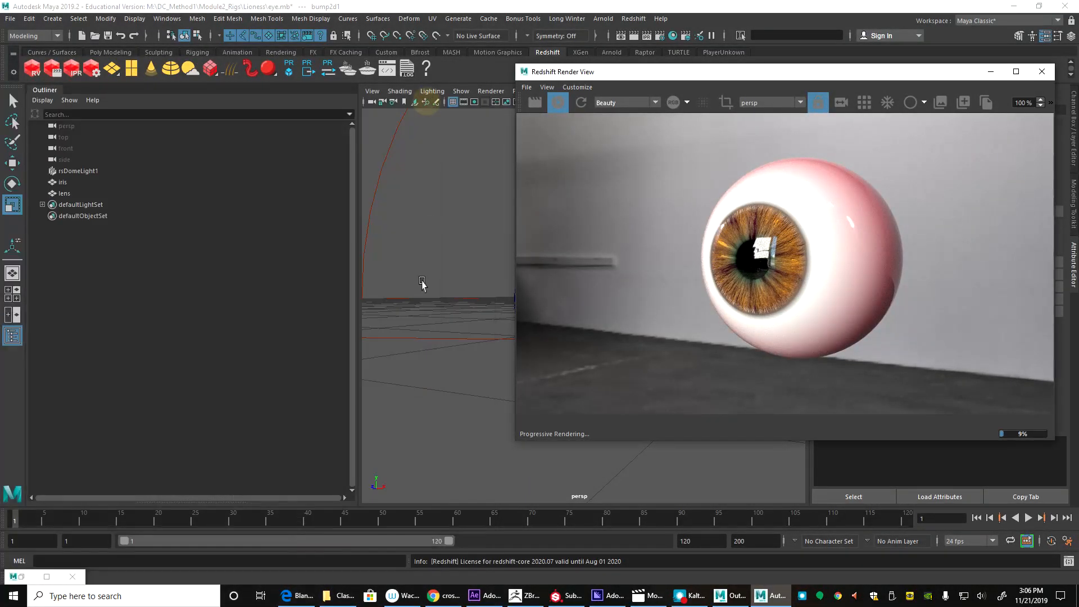
Step: Rotate rsDomeLight1 to about 55 degrees in Y so a different part of the environment lies behind the eyeball
drag(760, 75, 887, 101)
alt+right_drag(566, 248, 535, 279)
alt+middle_drag(534, 279, 525, 234)
alt+drag(526, 234, 470, 241)
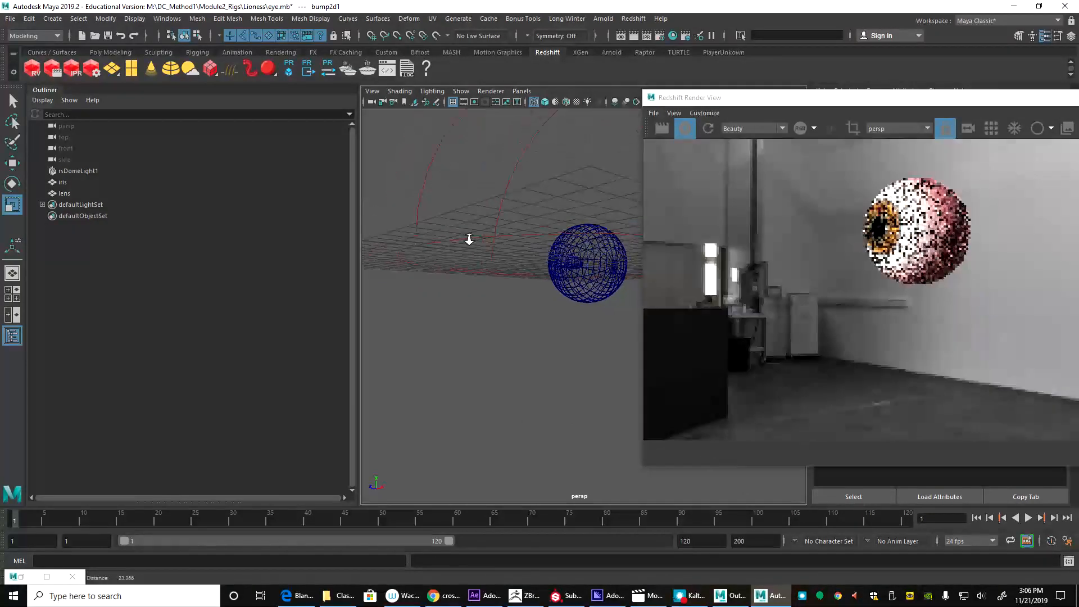
alt+right_drag(470, 240, 422, 234)
alt+drag(513, 260, 540, 275)
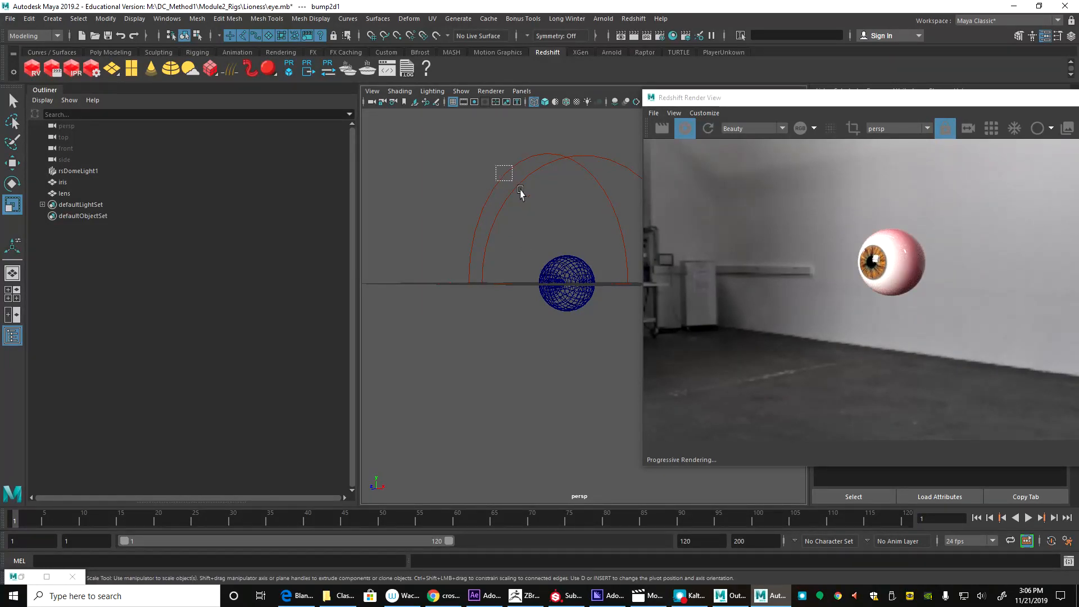
click(502, 172)
key(e)
mouse_move(552, 280)
mouse_down()
mouse_move(594, 287)
mouse_move(550, 280)
mouse_up()
alt+drag(463, 312, 484, 328)
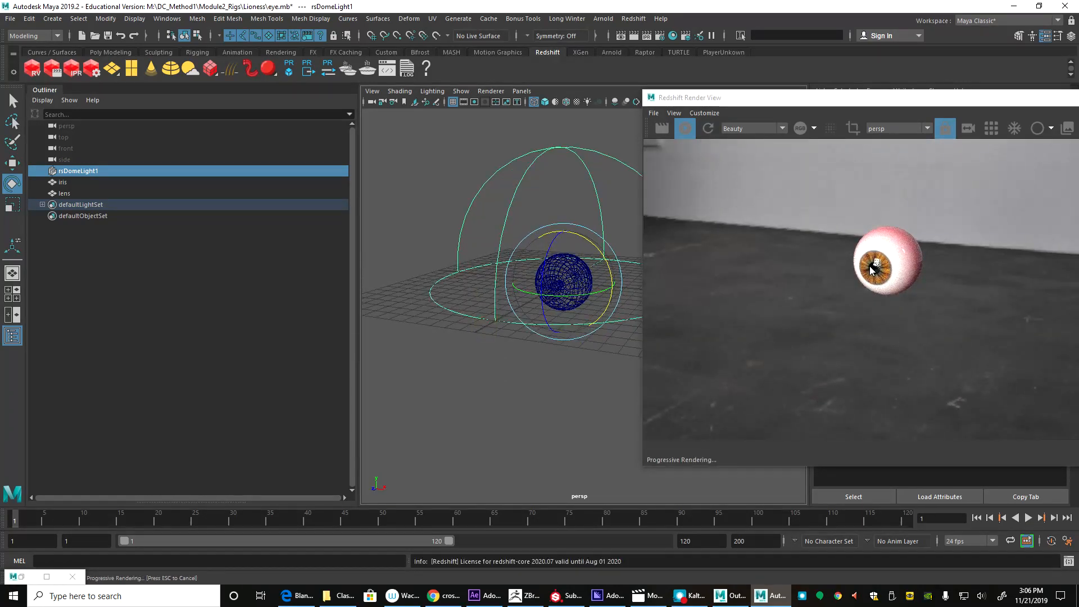
alt+drag(591, 357, 501, 393)
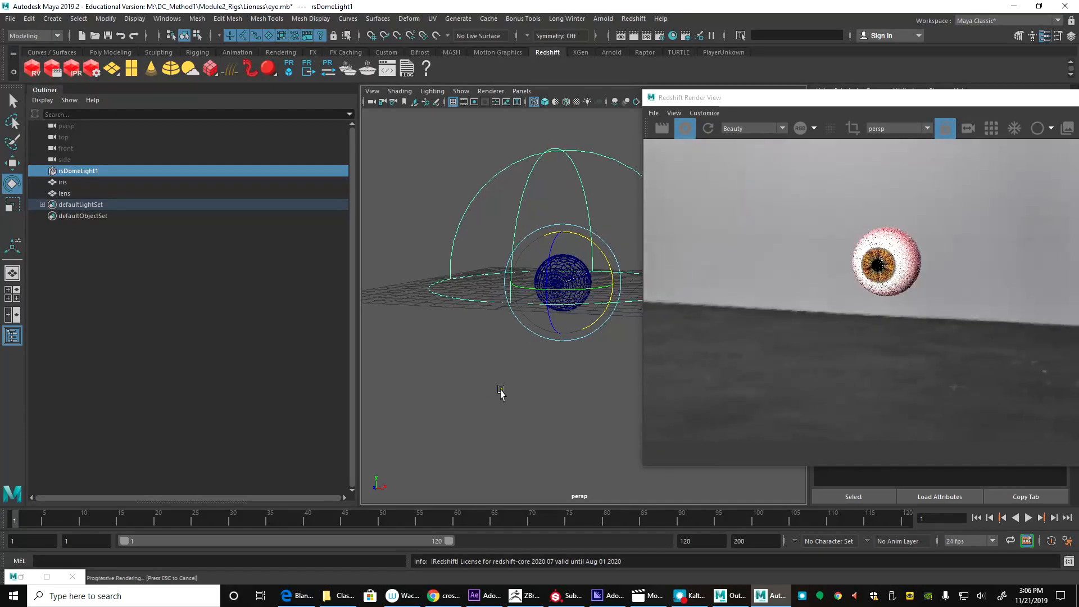
right_drag(485, 190, 563, 201)
drag(564, 201, 566, 204)
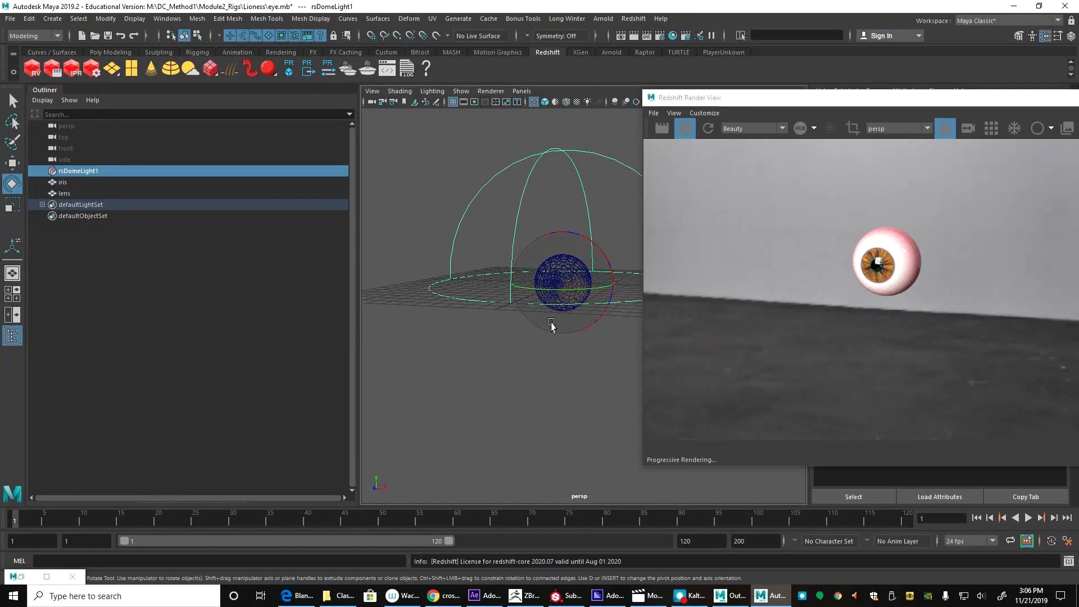
drag(536, 349, 536, 350)
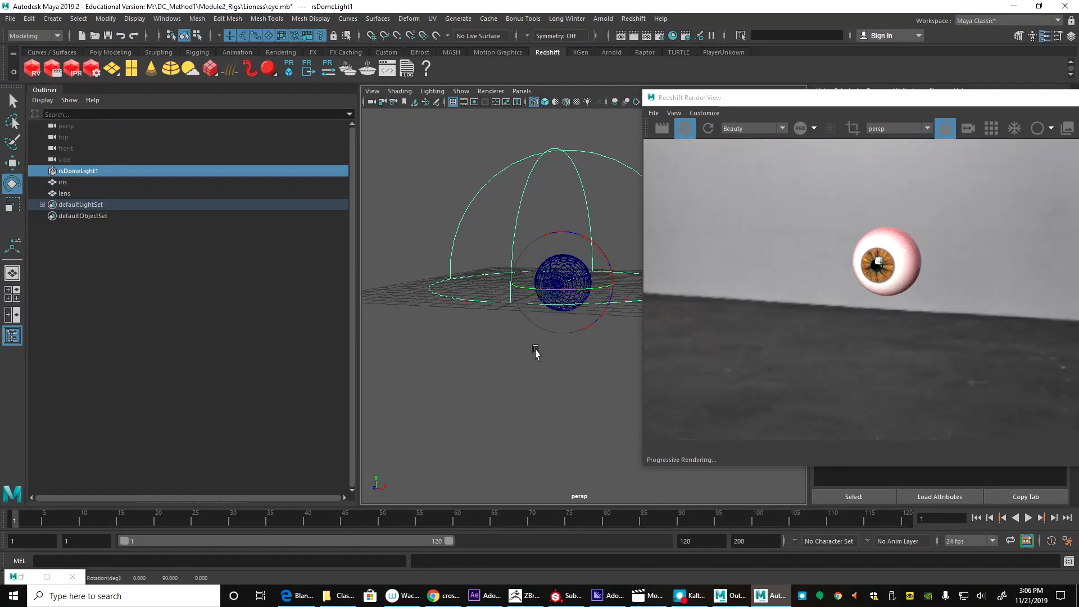
click(537, 286)
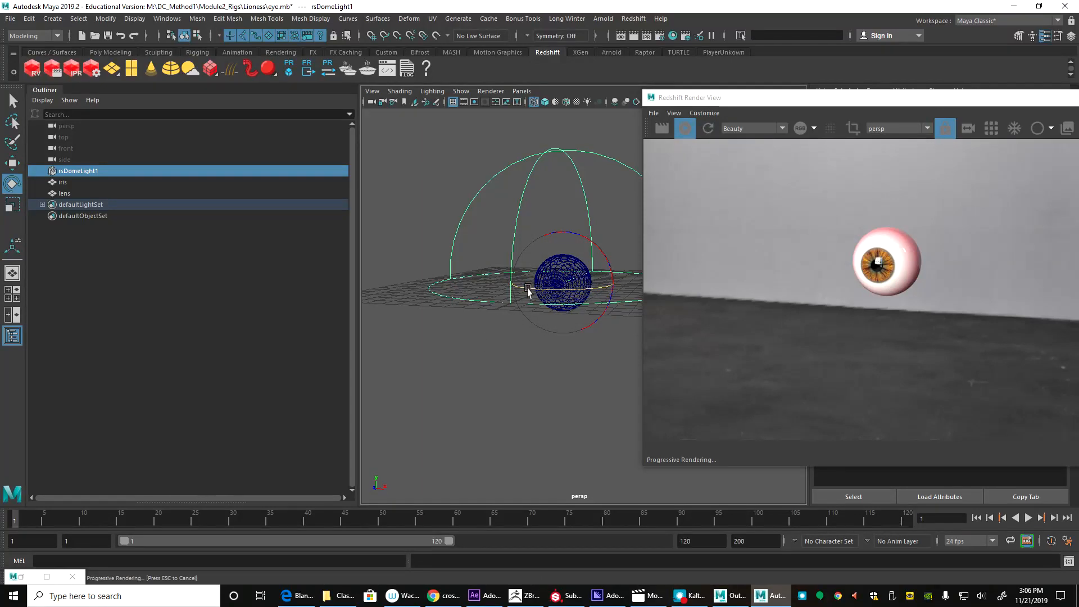
click(528, 289)
drag(530, 290, 555, 343)
middle_drag(547, 340, 456, 353)
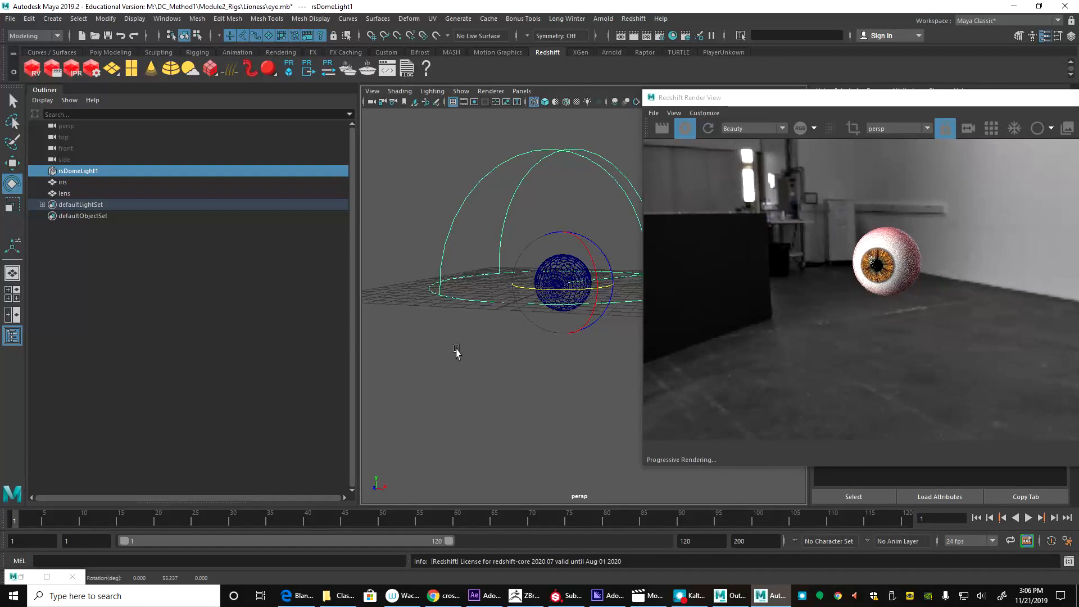
Step: Group the iris and lens objects together
alt+drag(554, 348, 506, 332)
alt+right_drag(506, 332, 428, 330)
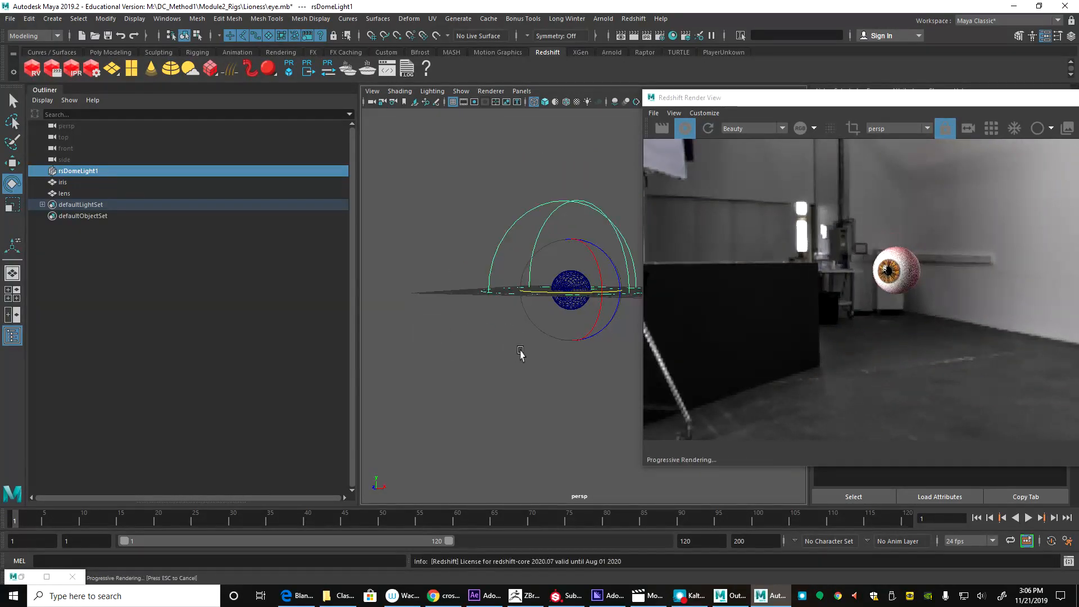
alt+middle_drag(534, 353, 481, 326)
alt+drag(481, 325, 478, 348)
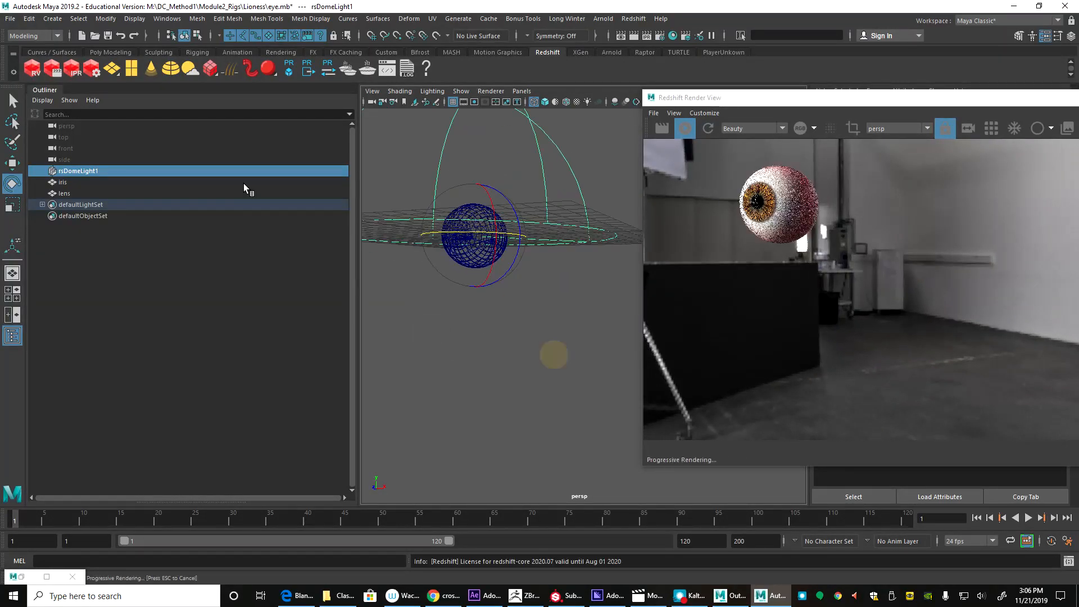
click(196, 203)
drag(190, 189, 188, 177)
key(ctrl+g)
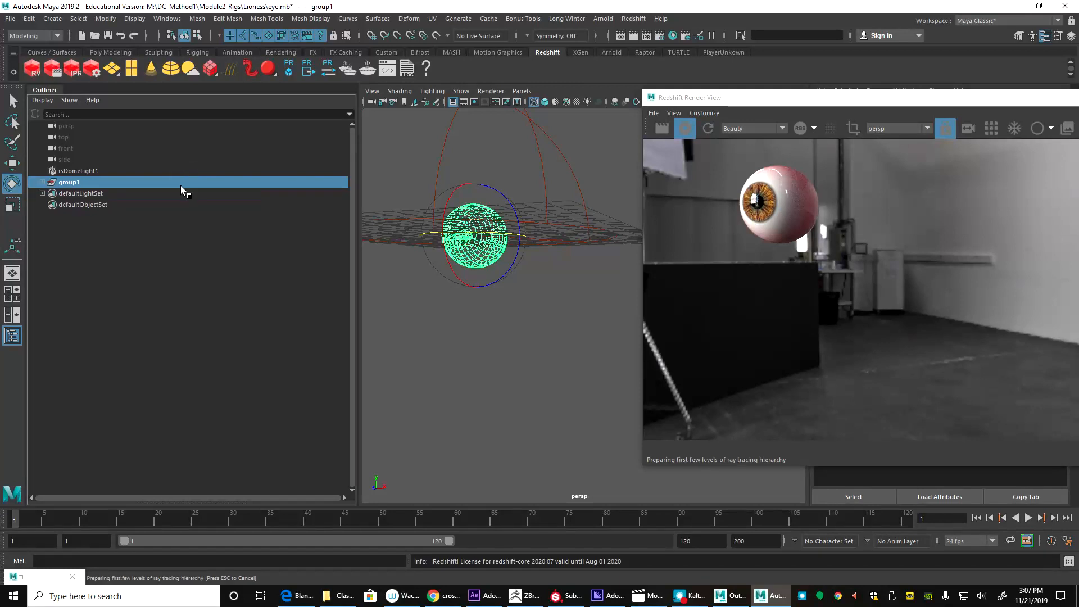
Step: Duplicate the eyeball group and move the copy along X, clear of the original
key(ctrl+r)
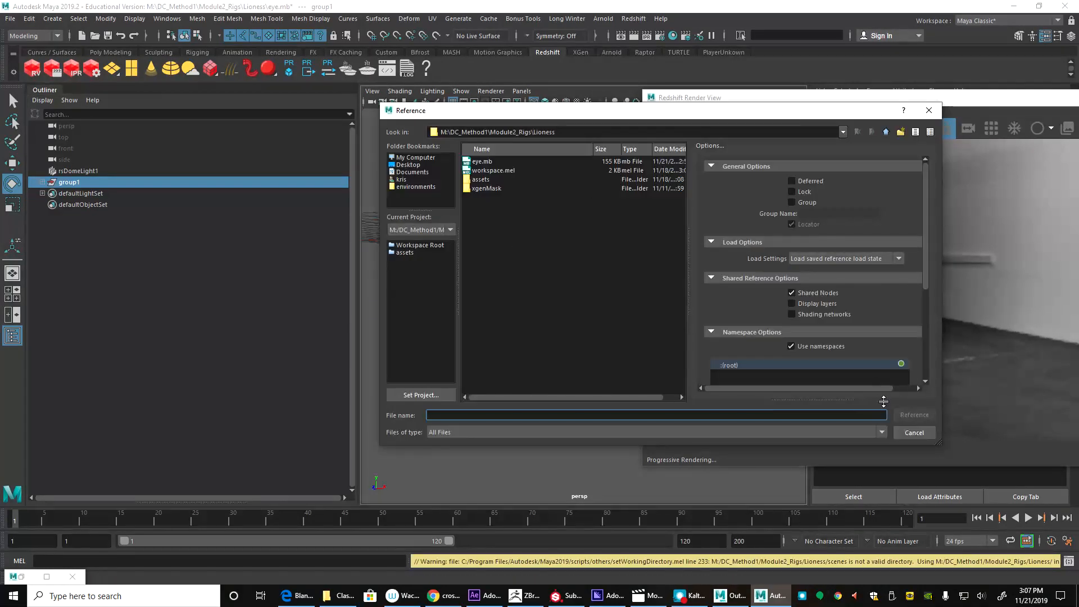
click(915, 430)
key(ctrl+d)
key(w)
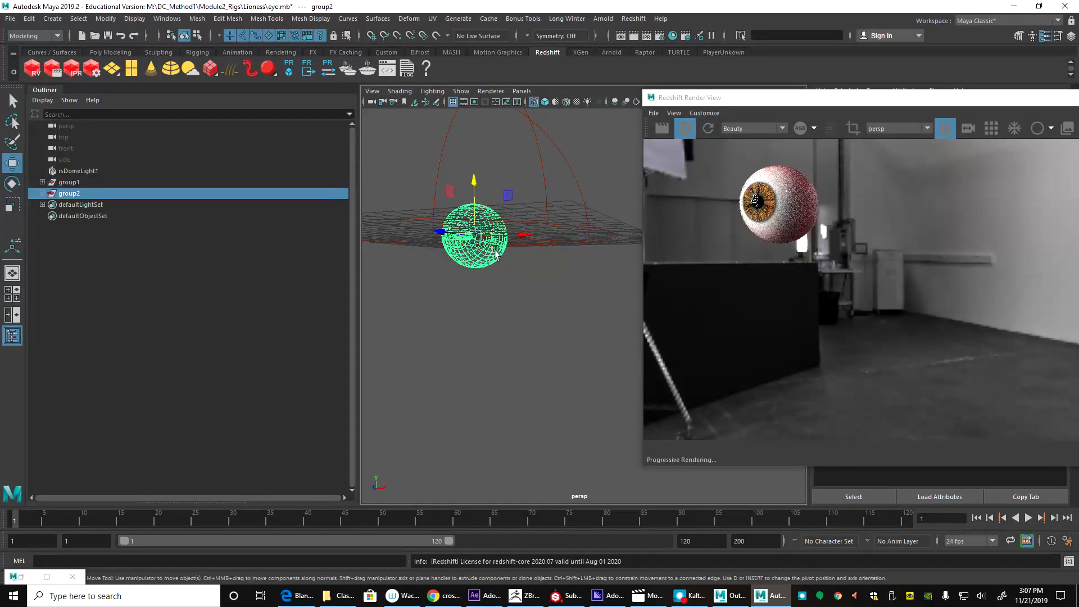
drag(513, 237, 603, 239)
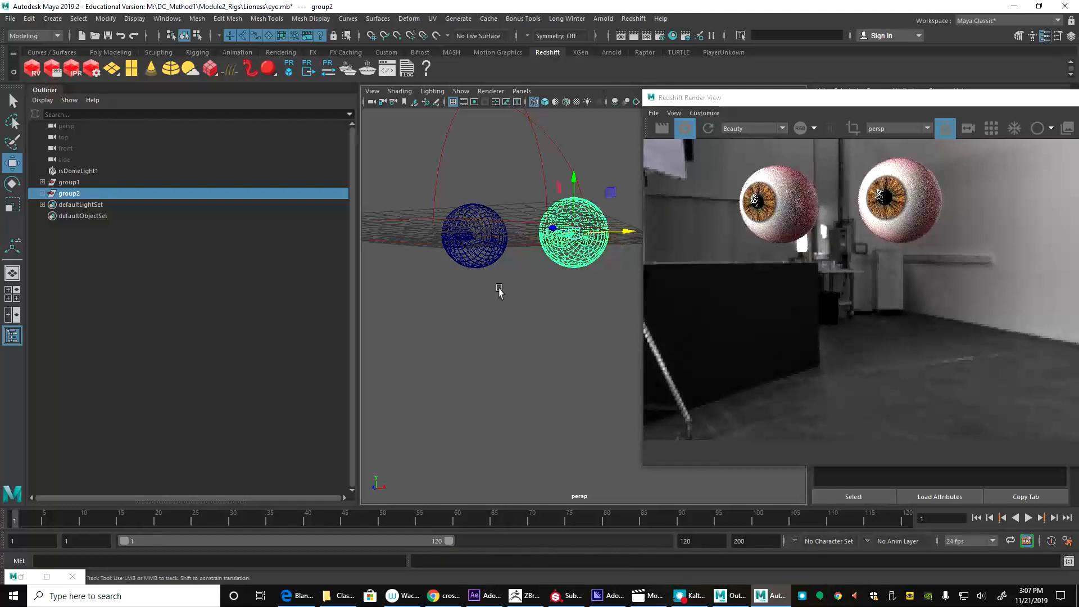
Step: Duplicate group2 and move the third eyeball between the other two, at about 3.5 in Translate X
alt+drag(489, 262, 437, 313)
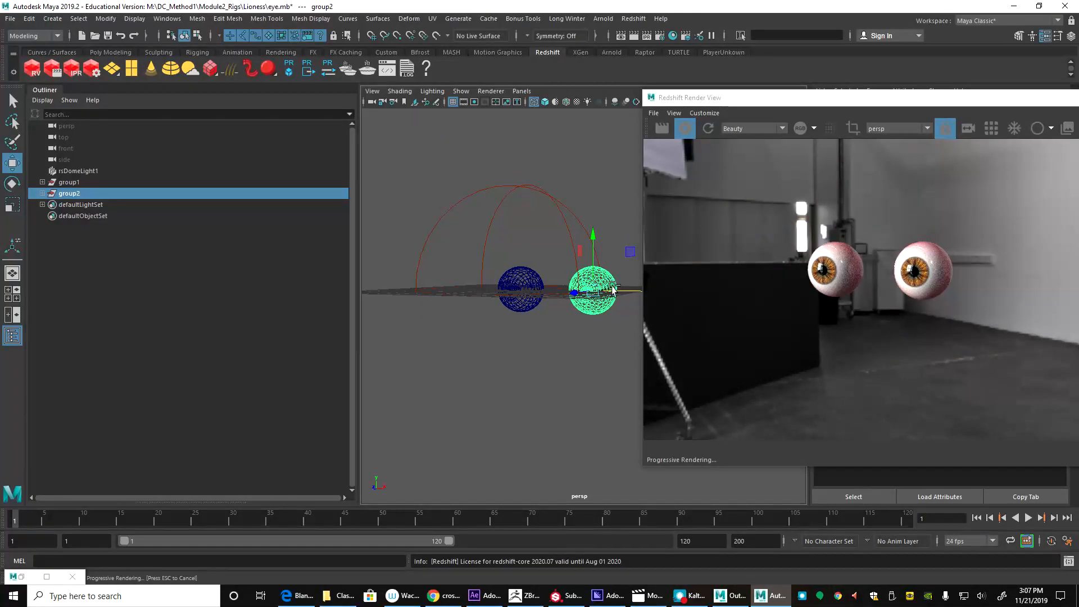
key(ctrl+d)
drag(613, 288, 574, 289)
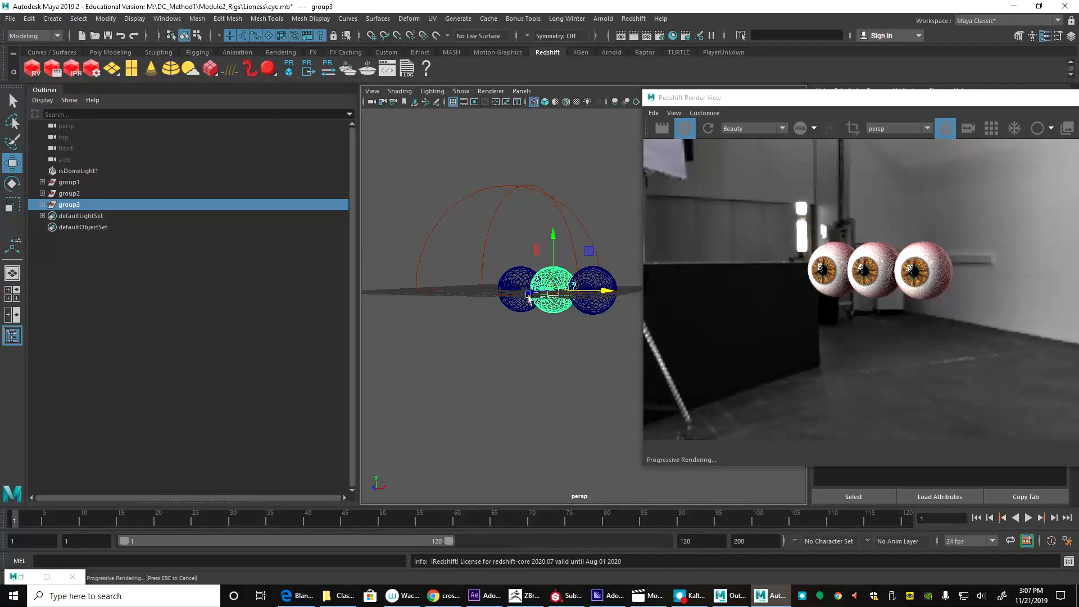
Step: Rotate all three eyeball groups together by about 4 degrees in X and 11 degrees in Y
shift+click(77, 184)
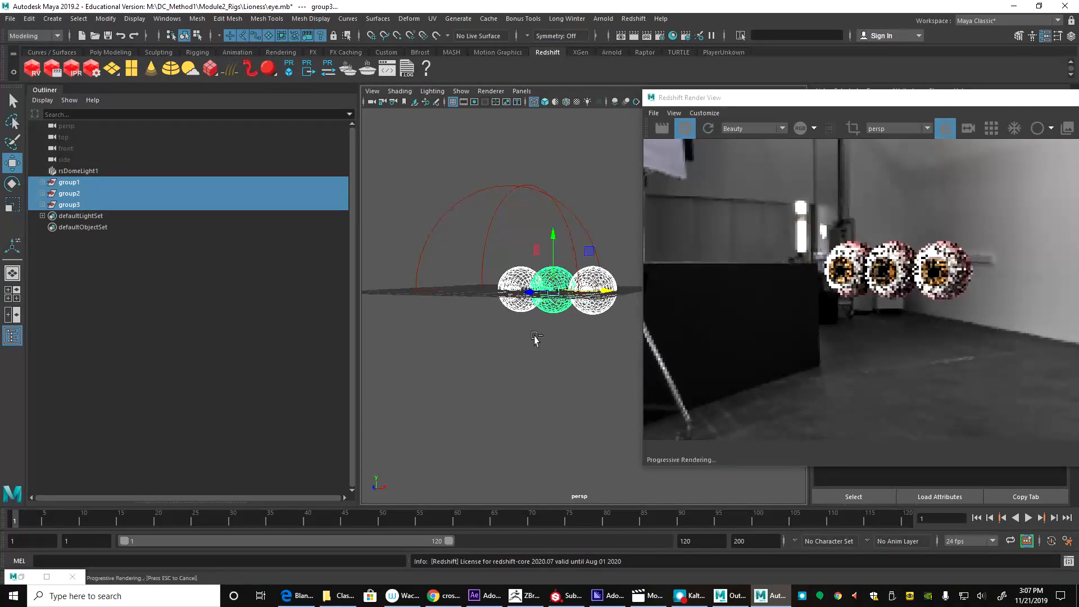
key(e)
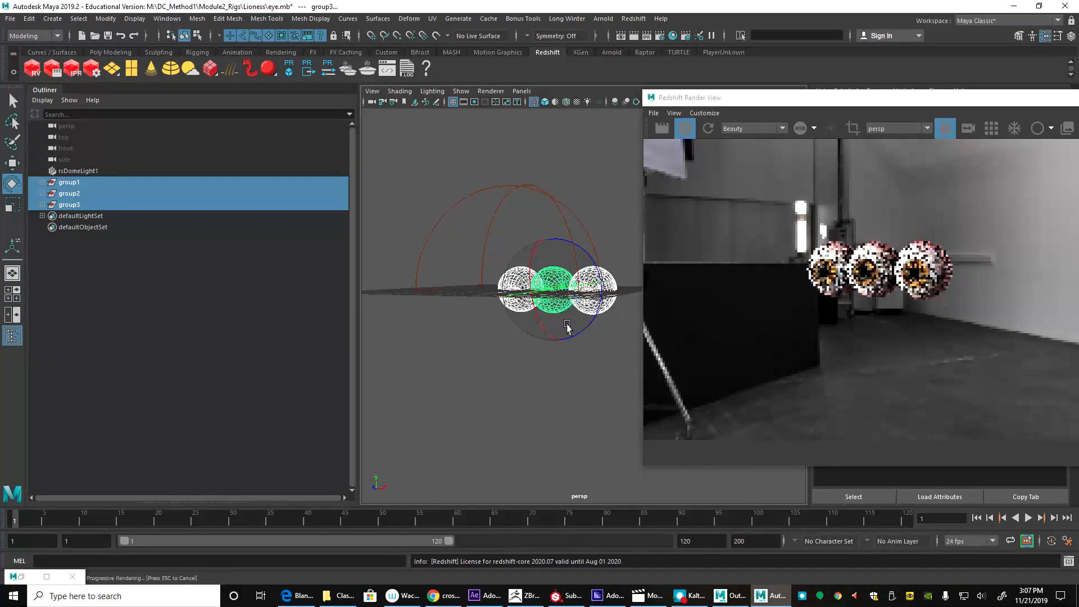
click(554, 294)
drag(553, 294, 545, 254)
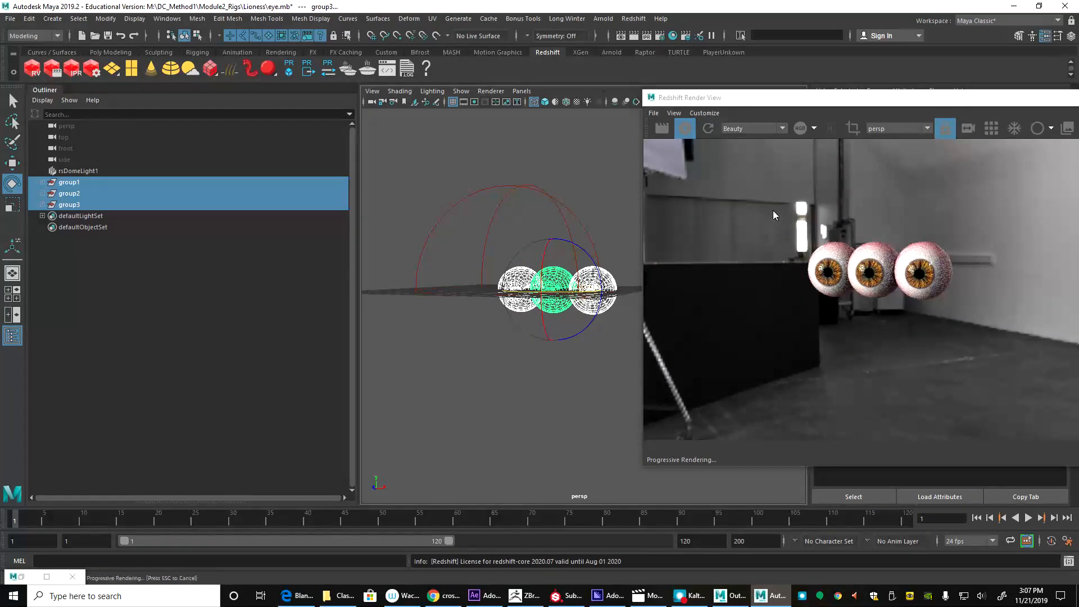
Step: Set the Sub-Surface Multiple Scattering Amount of the iris material rsMaterial3 to 1.000
drag(871, 100, 385, 185)
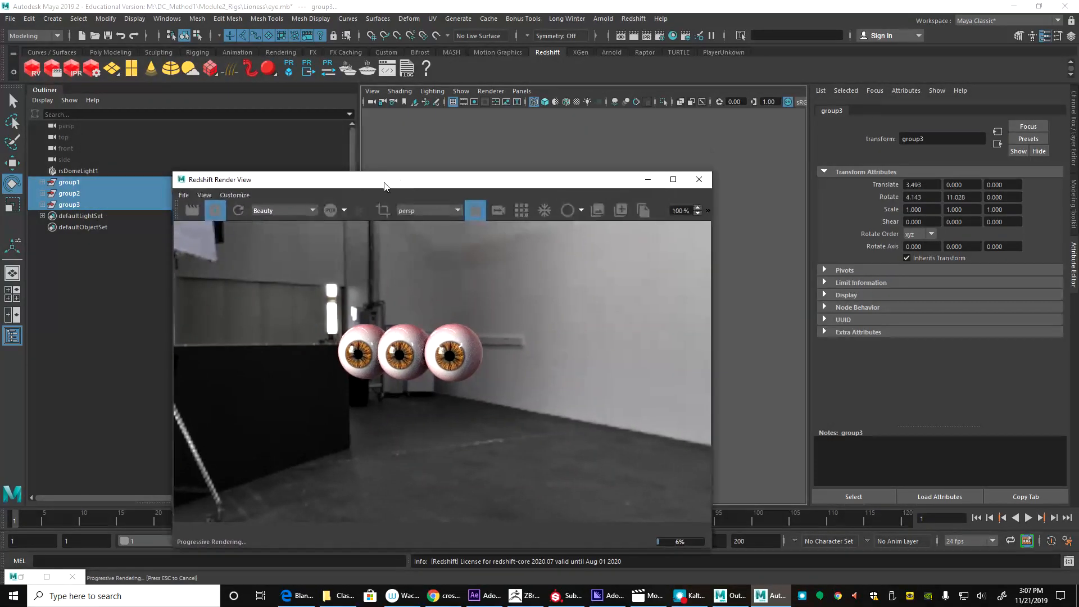
click(42, 205)
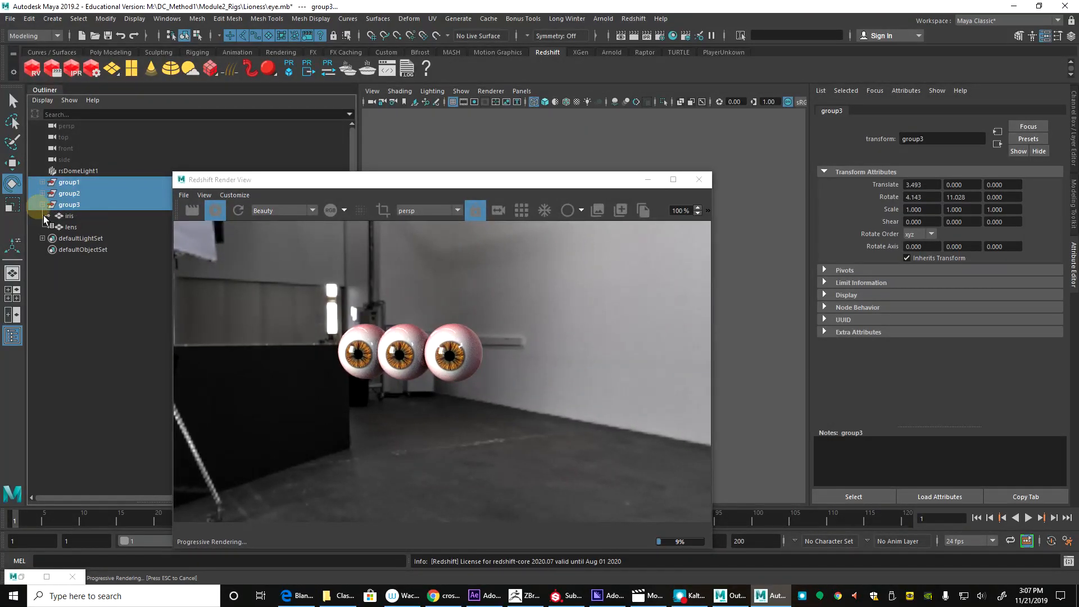
click(86, 227)
click(89, 218)
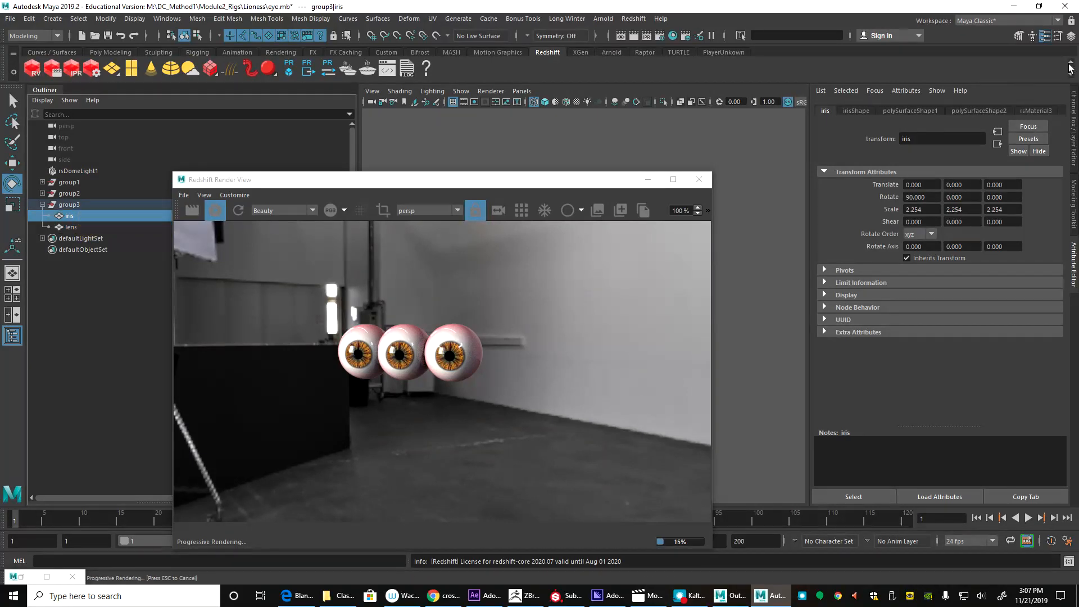
click(1036, 111)
scroll(973, 288, down, 10)
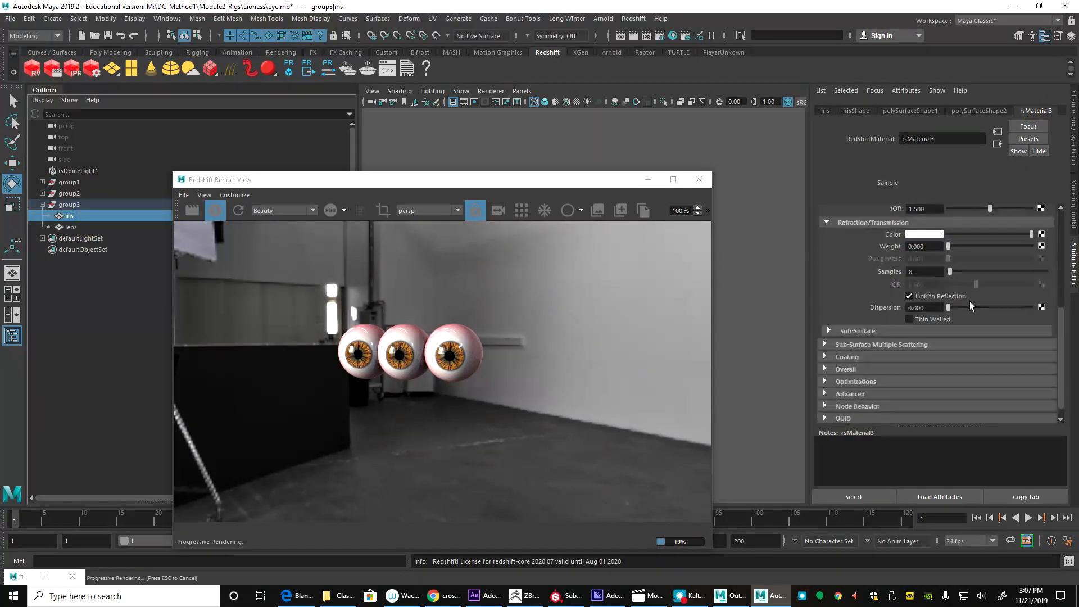
click(854, 331)
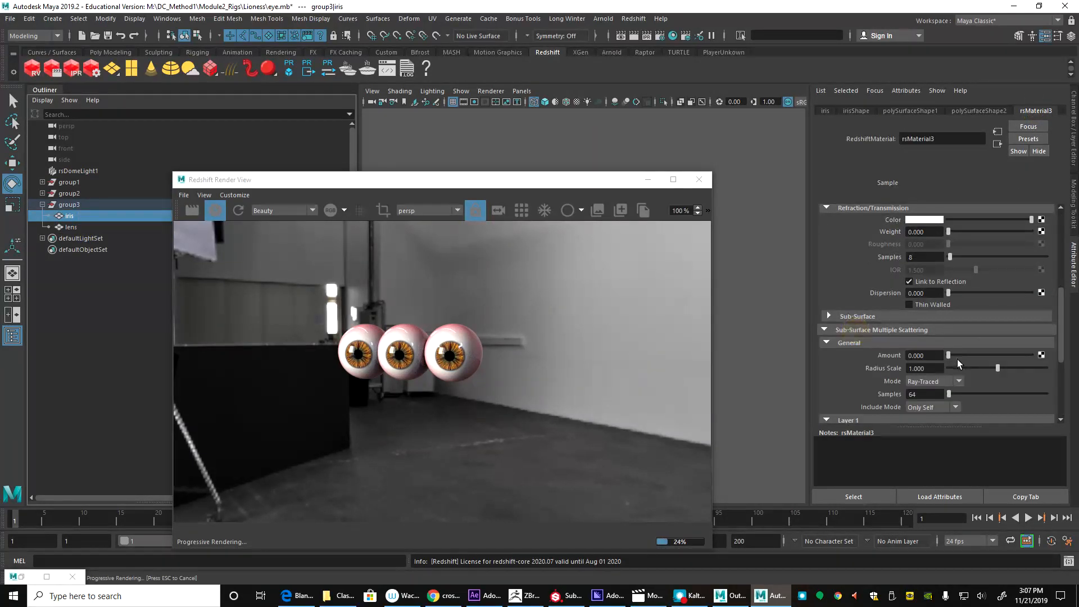
drag(949, 355, 1063, 354)
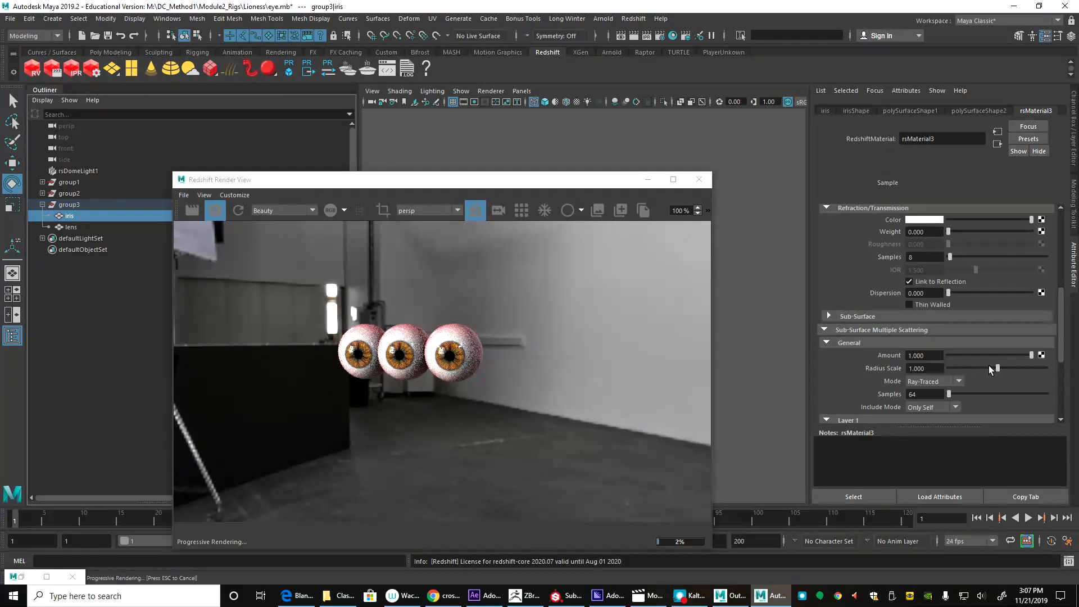
Step: Change the Layer 1 scattering color of rsMaterial3 to salmon pink and set its Radius to 3.973
scroll(962, 381, down, 4)
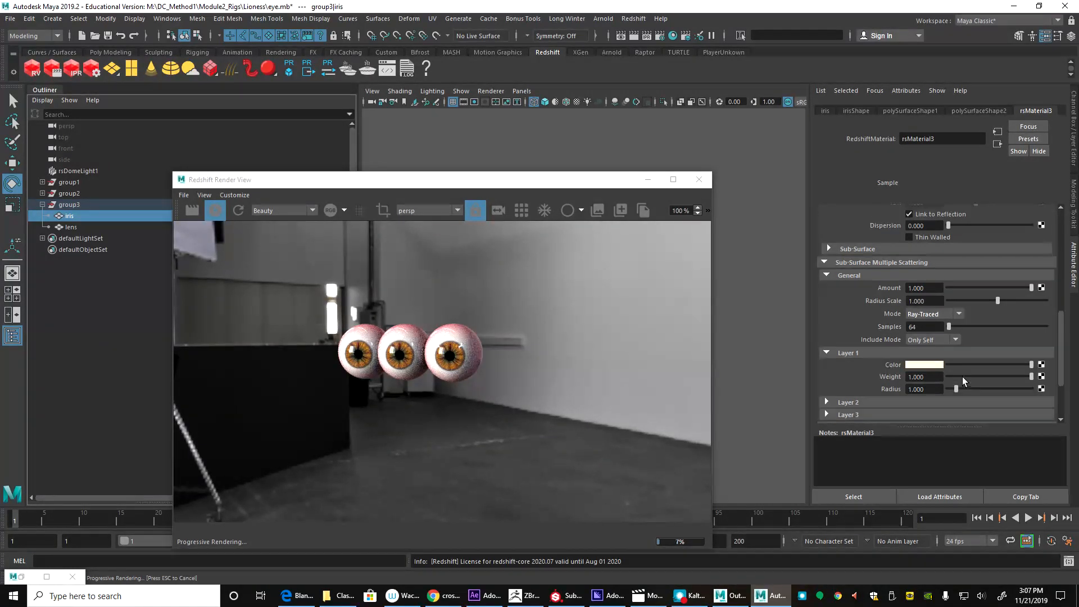
click(917, 364)
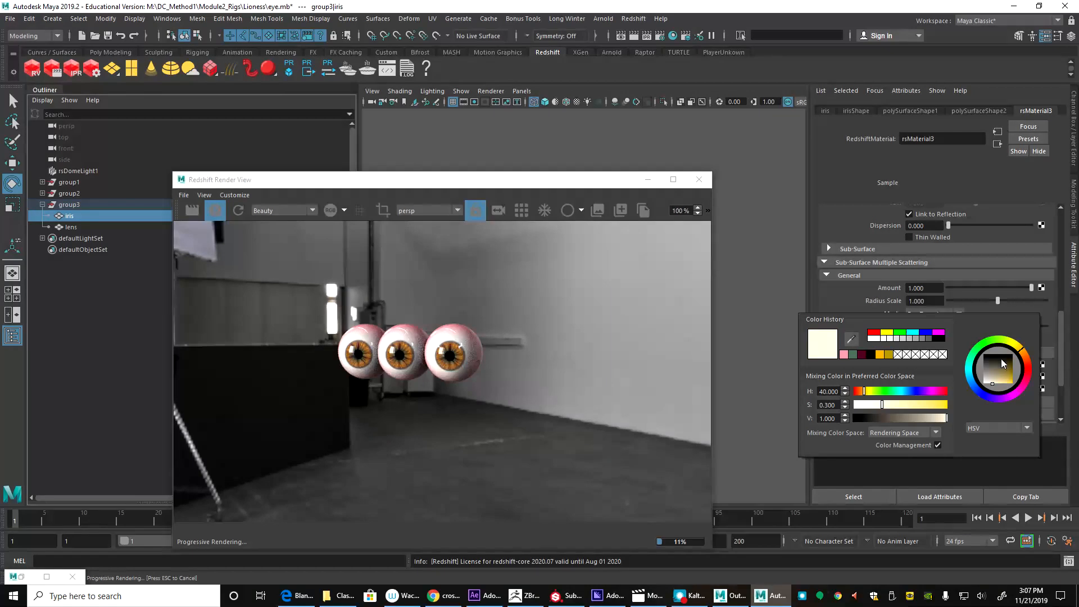
drag(1025, 358, 1008, 392)
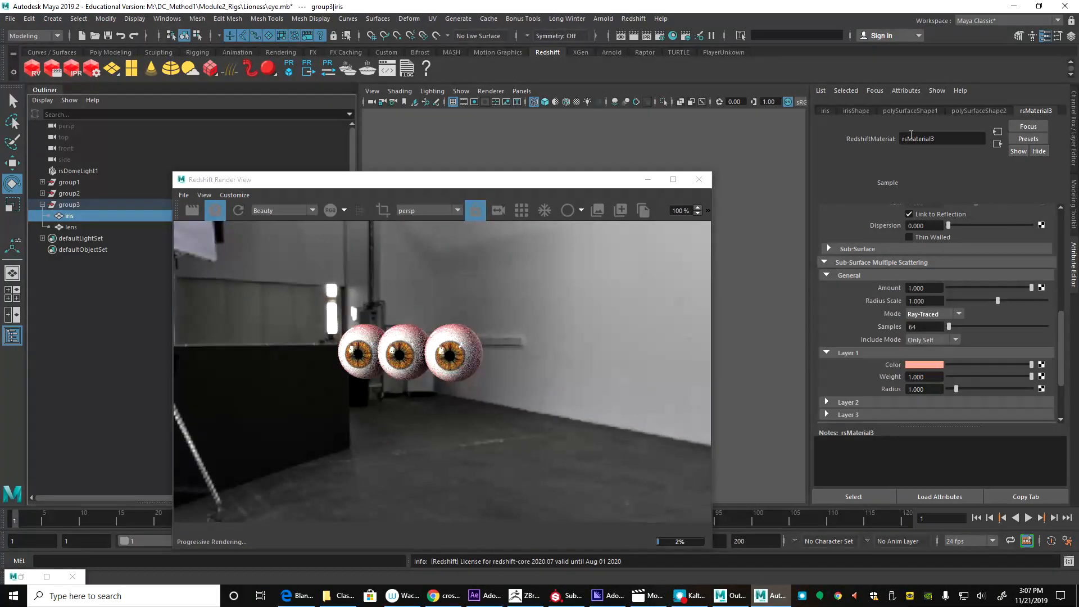
drag(972, 386, 981, 390)
Step: Examine the three eyeballs from a different angle in the Redshift render
drag(552, 182, 427, 176)
alt+drag(712, 306, 623, 321)
alt+middle_drag(623, 320, 713, 316)
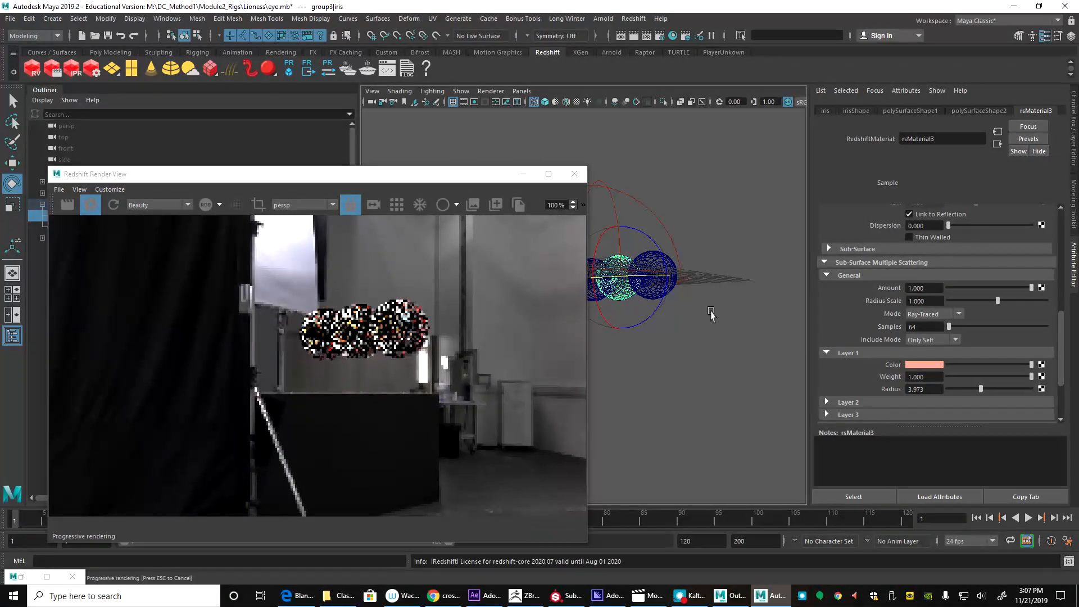
alt+drag(698, 321, 710, 325)
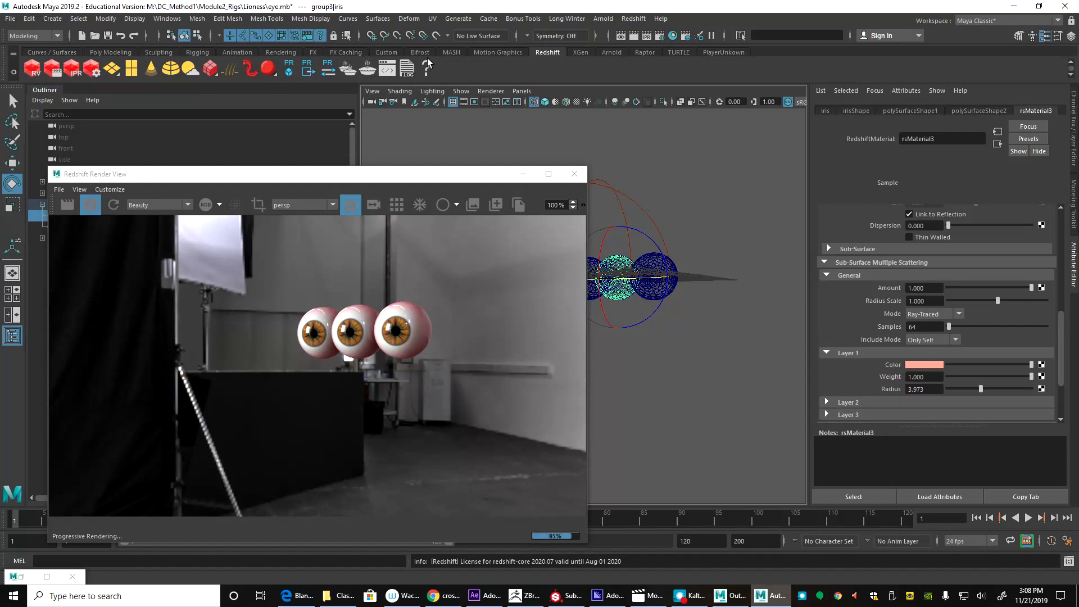
Step: Switch to the four-view layout and undo the latest Layer 1 scattering color, radius and eyeball rotation changes
drag(429, 171, 235, 185)
click(662, 369)
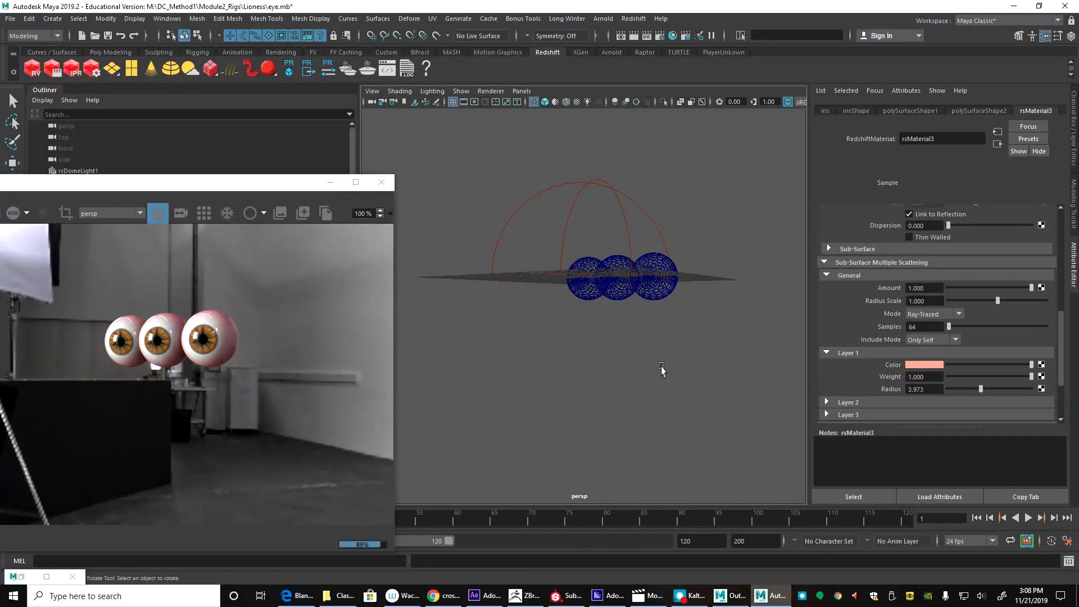
key(space)
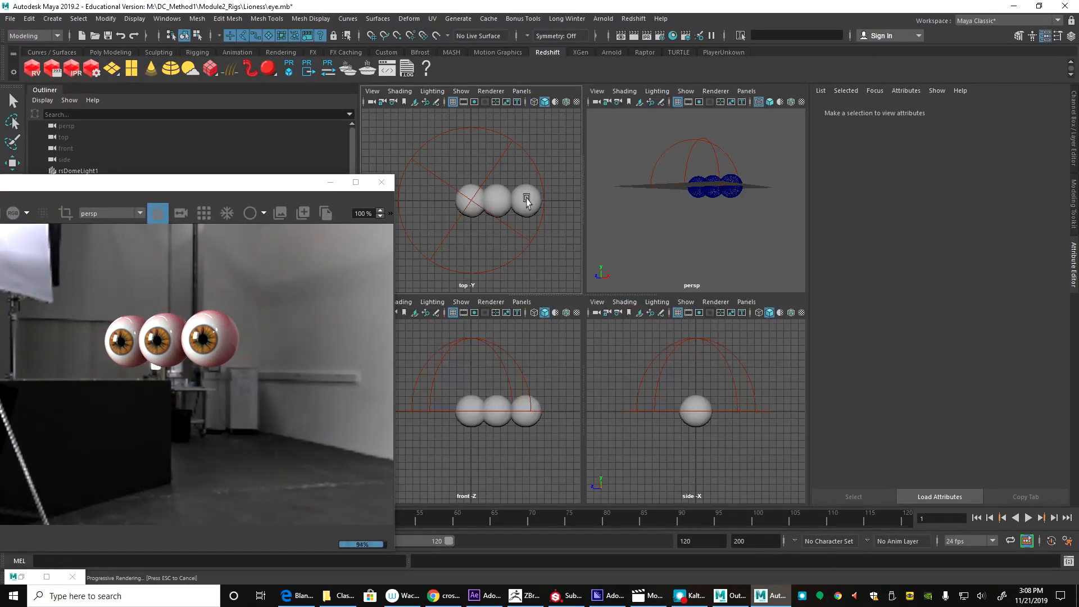
click(470, 195)
key(ctrl+z)
key(ctrl+z)
key(ctrl+z)
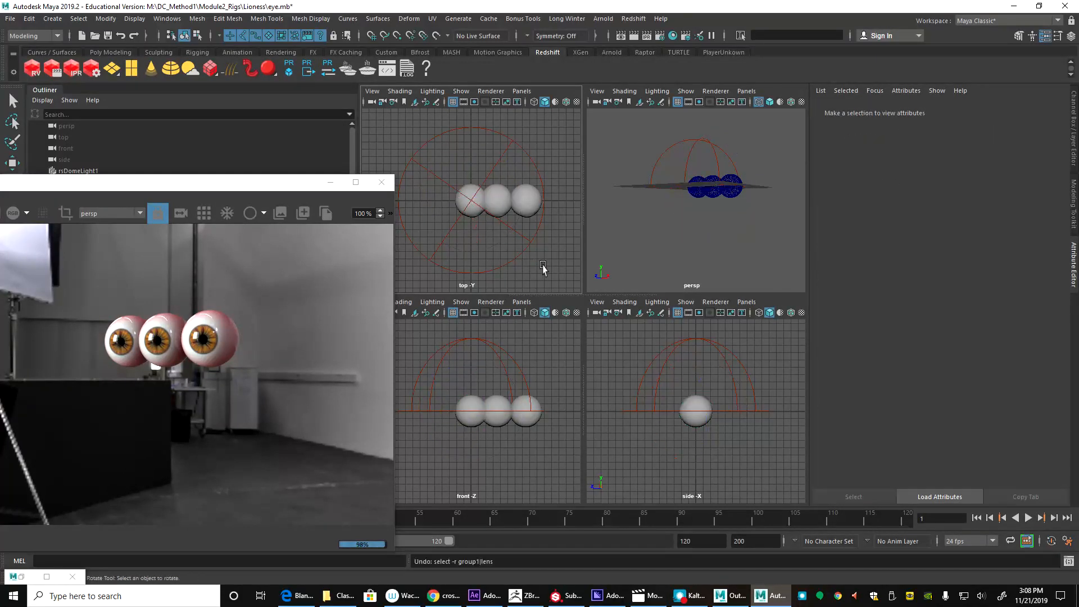
key(ctrl+z)
key(ctrl+z)
key(ctrl+z)
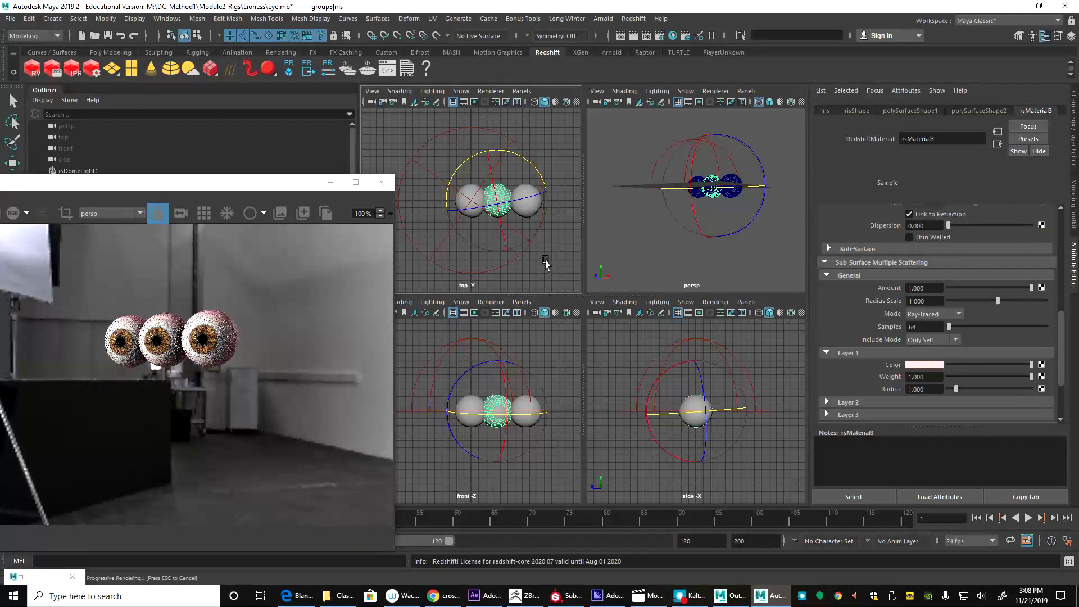
key(ctrl+z)
key(ctrl+z)
key(ctrl+z)
key(ctrl+z)
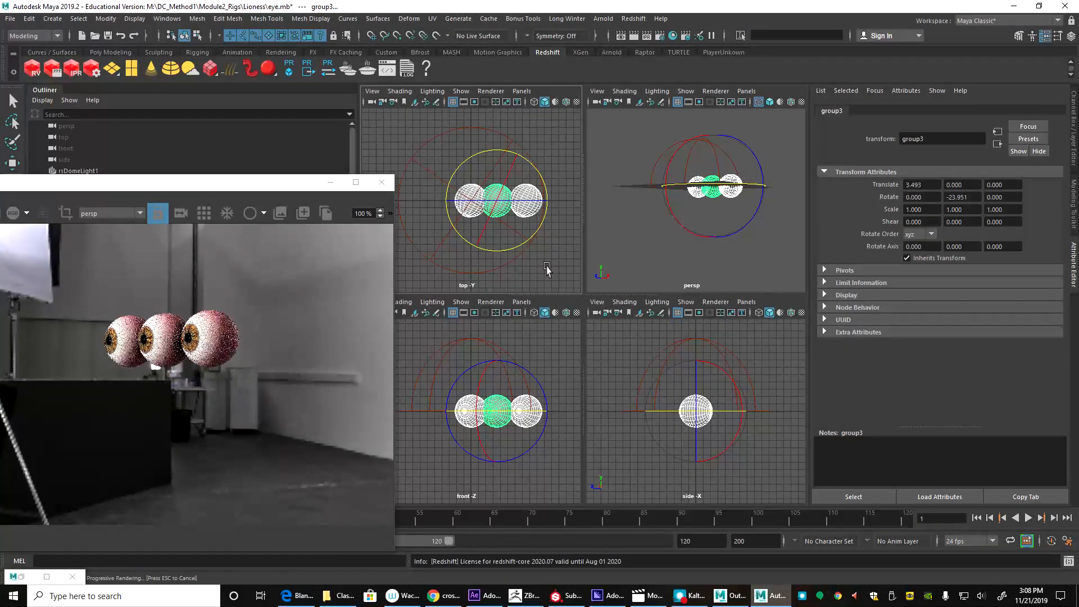
click(549, 267)
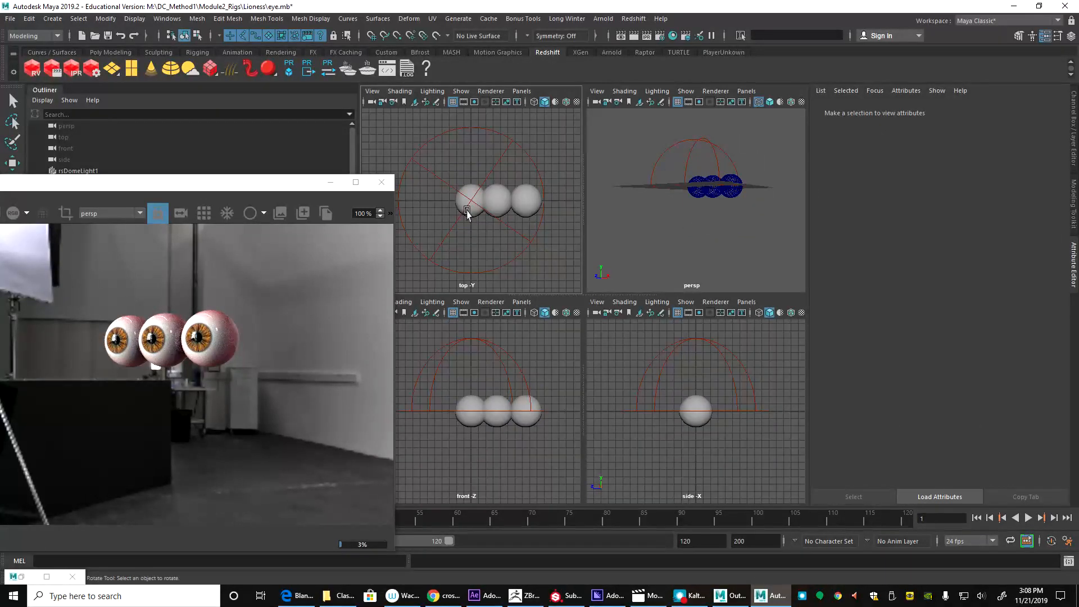
click(465, 212)
key(f)
scroll(482, 235, up, 10)
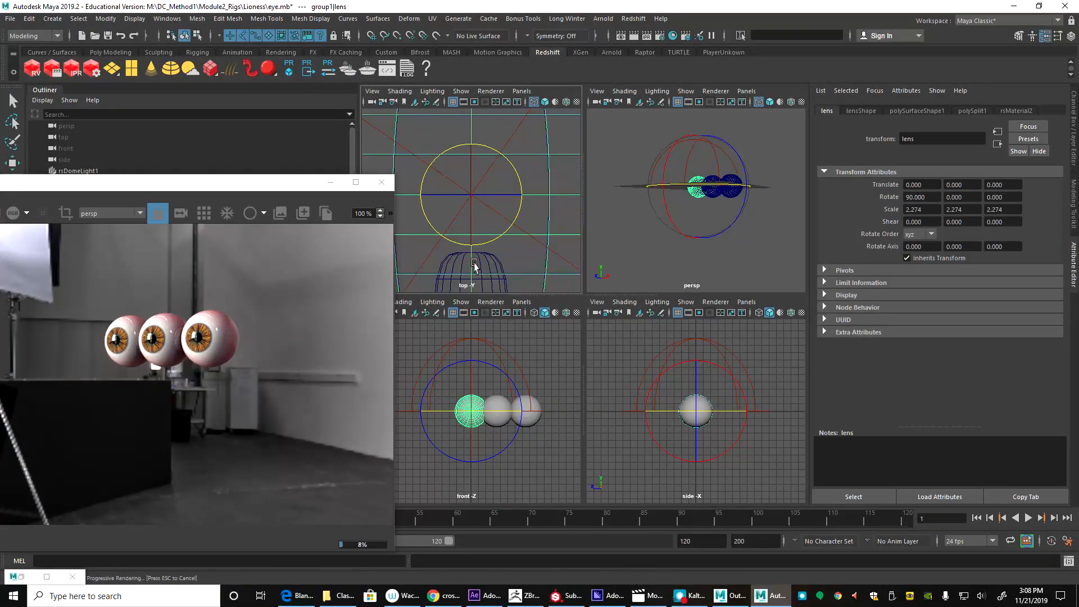
alt+right_drag(491, 239, 524, 258)
alt+middle_drag(524, 259, 514, 220)
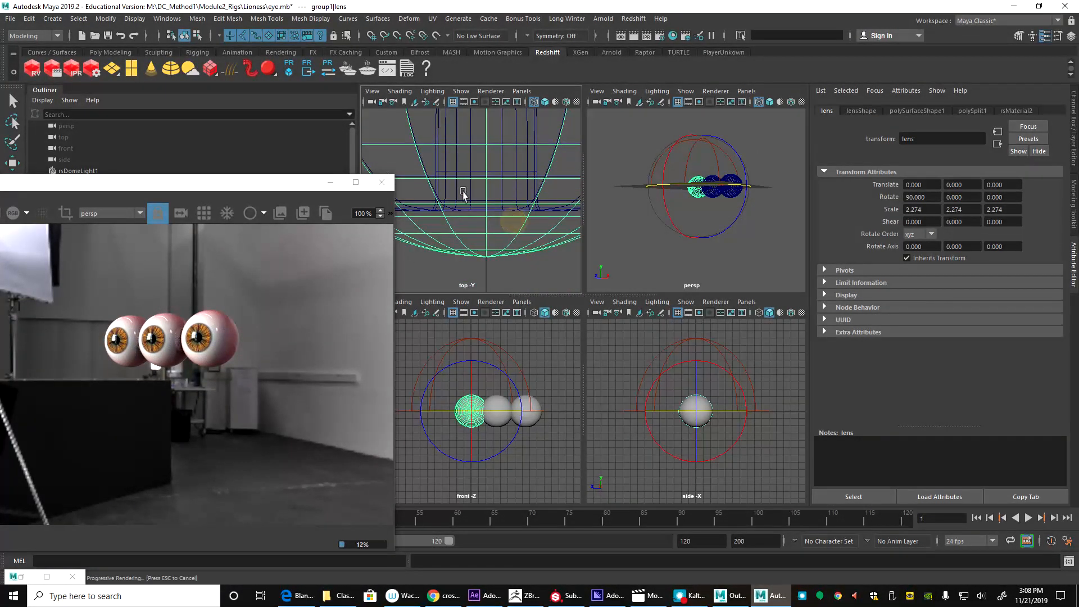
key(f)
key(4)
scroll(484, 416, up, 5)
key(q)
right_drag(492, 195, 496, 225)
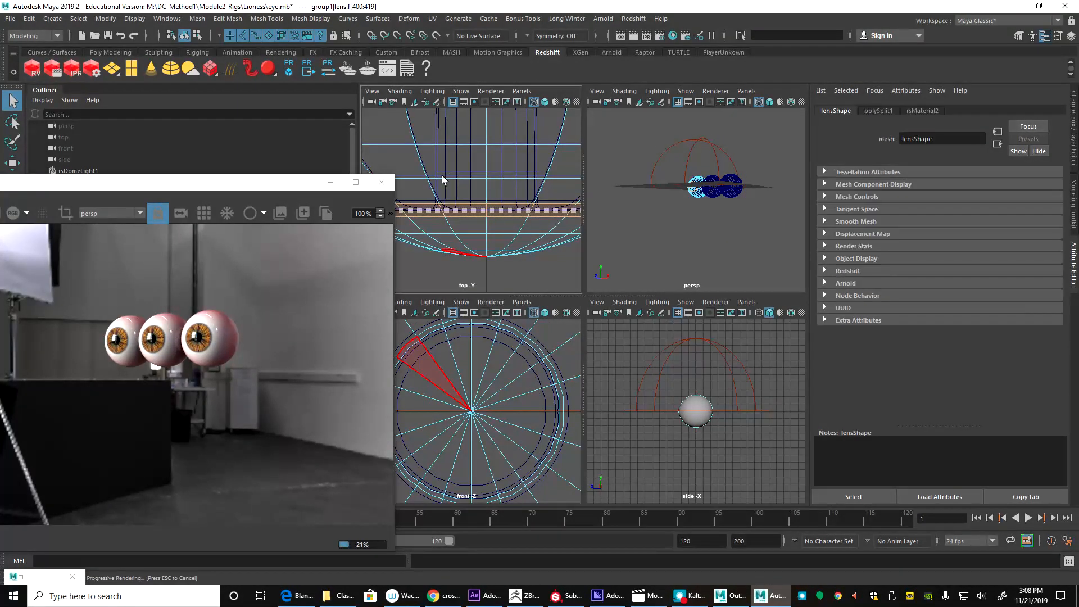
drag(431, 170, 515, 176)
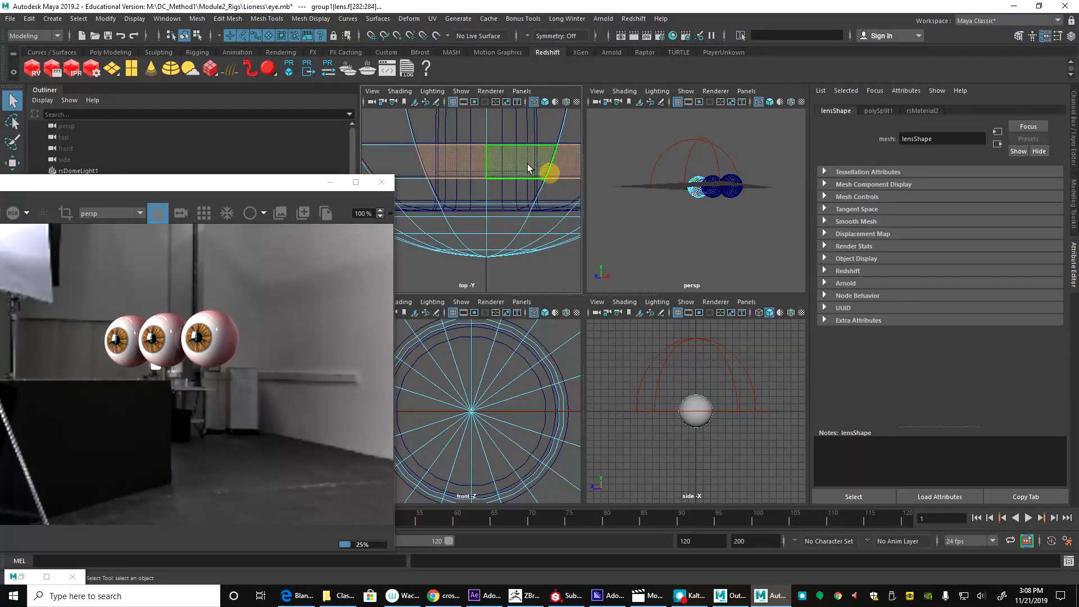
click(446, 187)
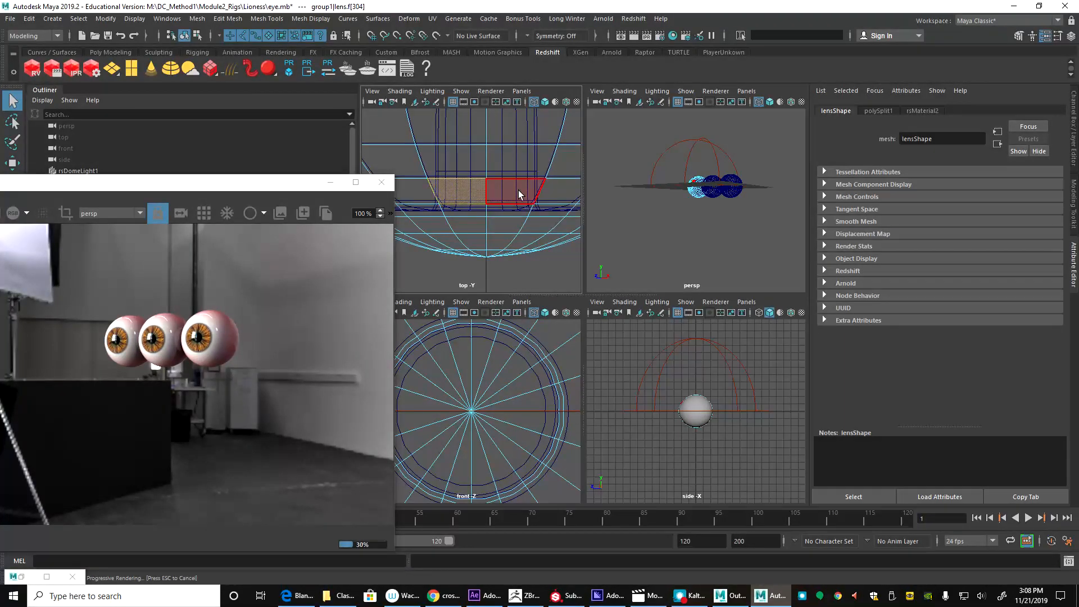
scroll(494, 205, up, 5)
alt+middle_drag(499, 161, 490, 241)
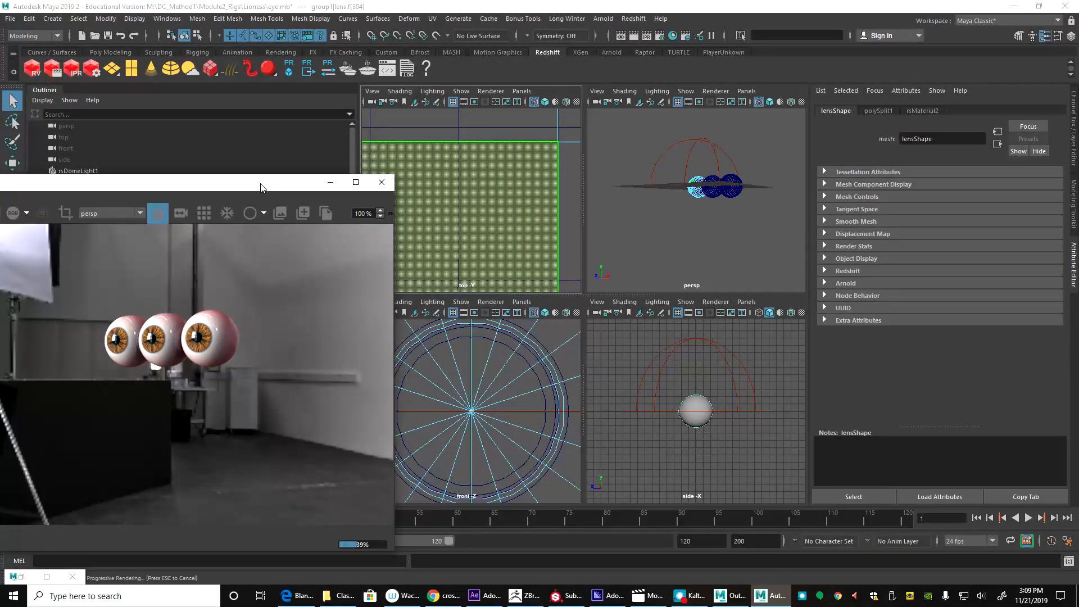
Step: Isolate the iris mesh of group1 in the perspective view, shaded and framed on its pupil opening
drag(260, 182, 211, 402)
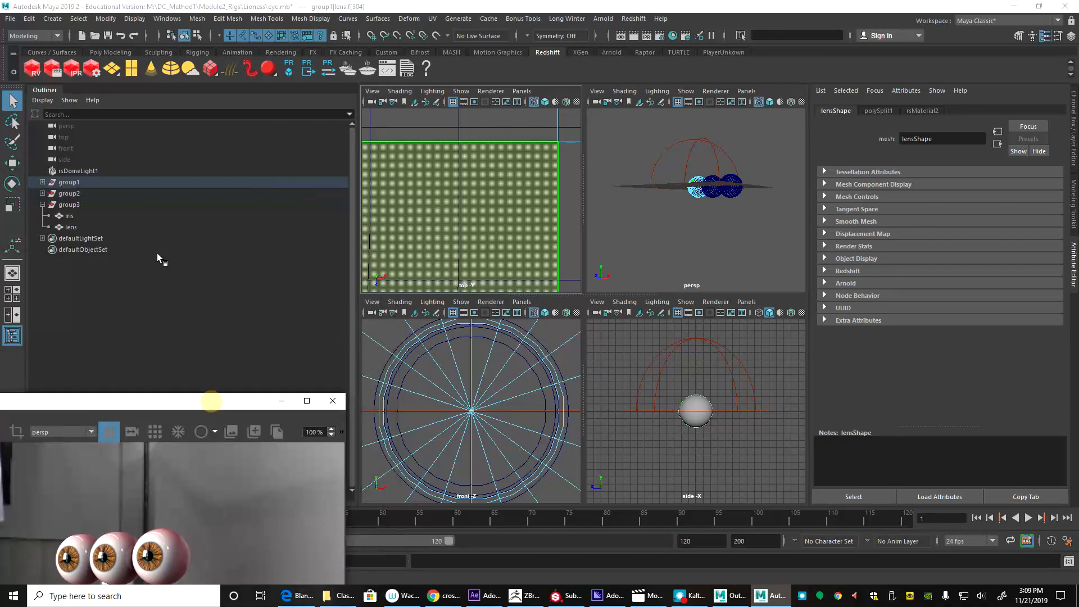
click(43, 183)
click(82, 193)
key(f)
key(f)
key(space)
alt+drag(600, 236, 618, 295)
alt+right_drag(618, 295, 642, 300)
alt+middle_drag(642, 300, 658, 251)
alt+drag(658, 251, 635, 243)
key(ctrl+1)
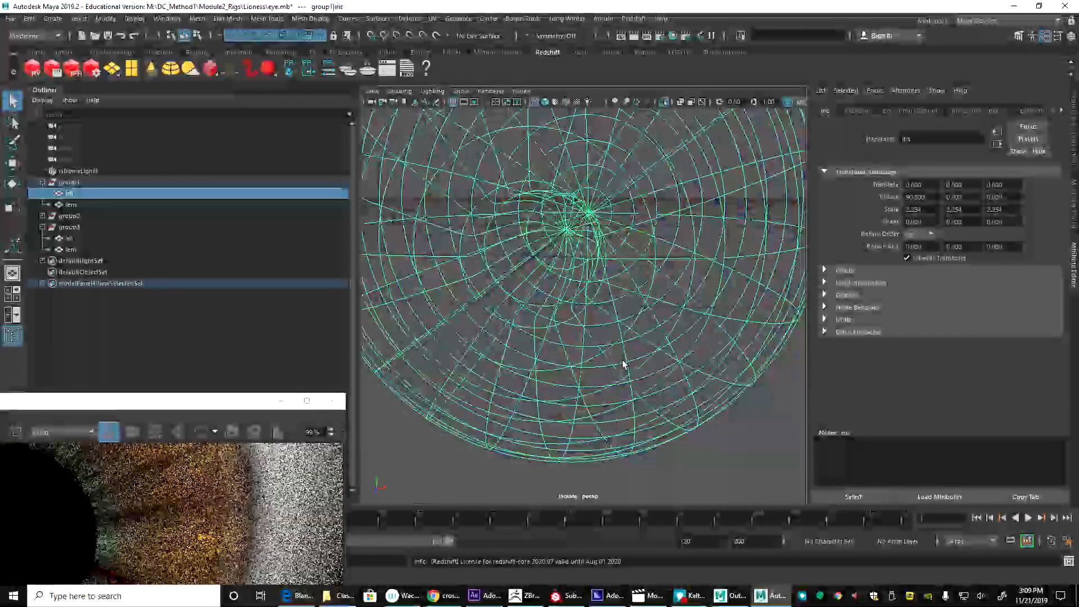
key(5)
Step: Select the ring of faces around the iris's pupil opening and convert the selection to vertices
right_drag(527, 317, 524, 313)
double_click(541, 312)
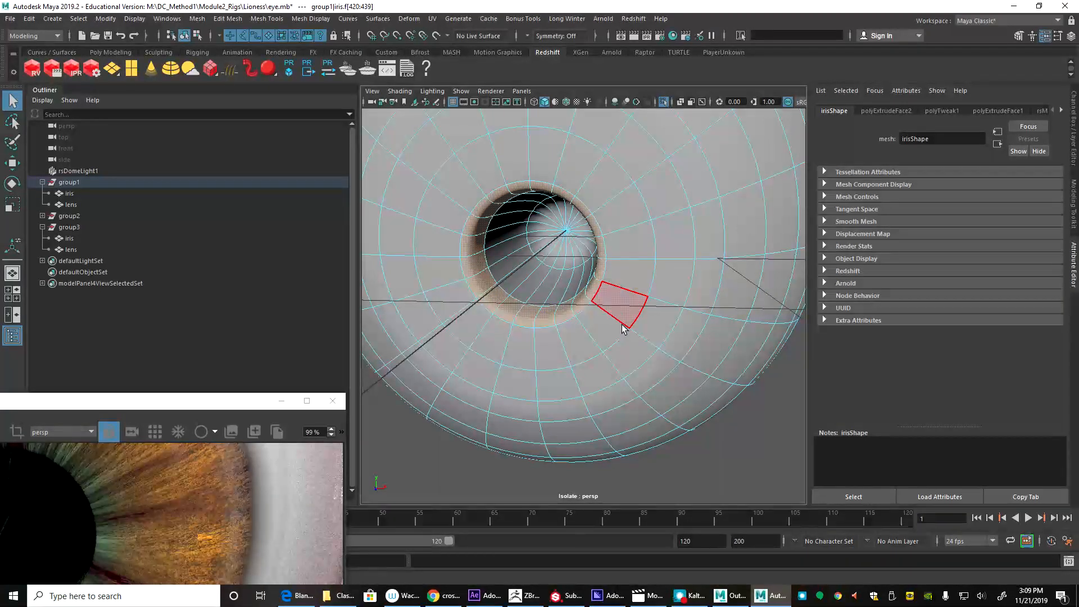
right_drag(538, 286, 552, 236)
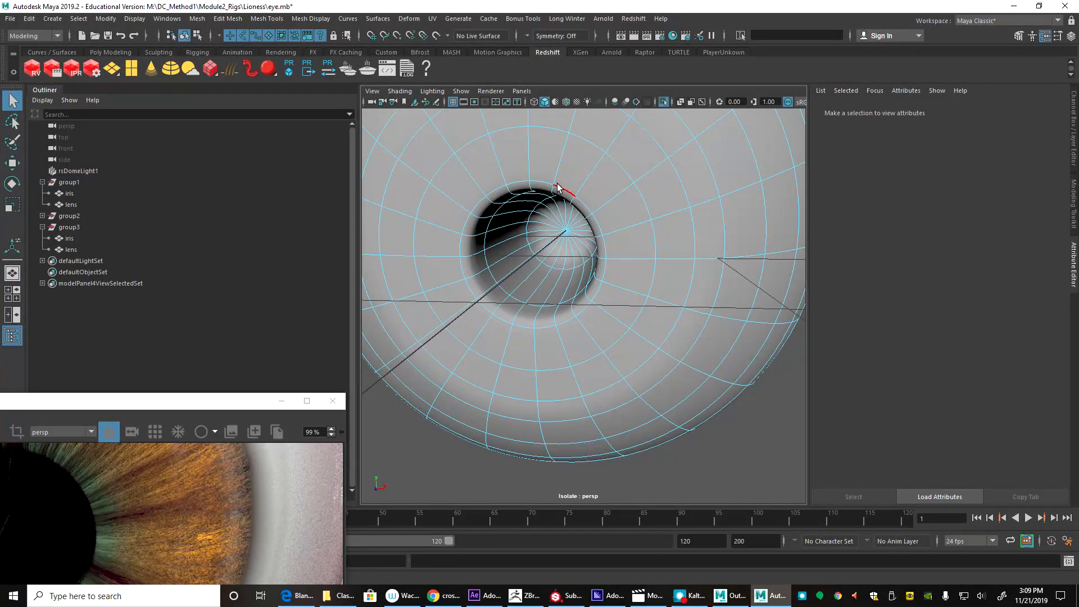
double_click(558, 183)
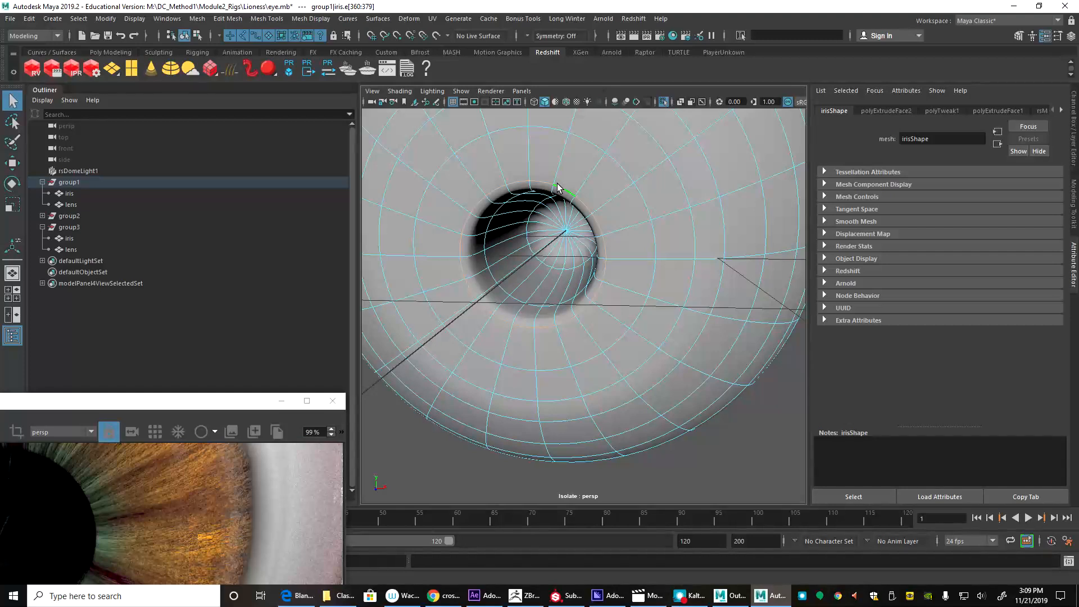
alt+drag(535, 241, 530, 234)
alt+middle_drag(530, 234, 548, 265)
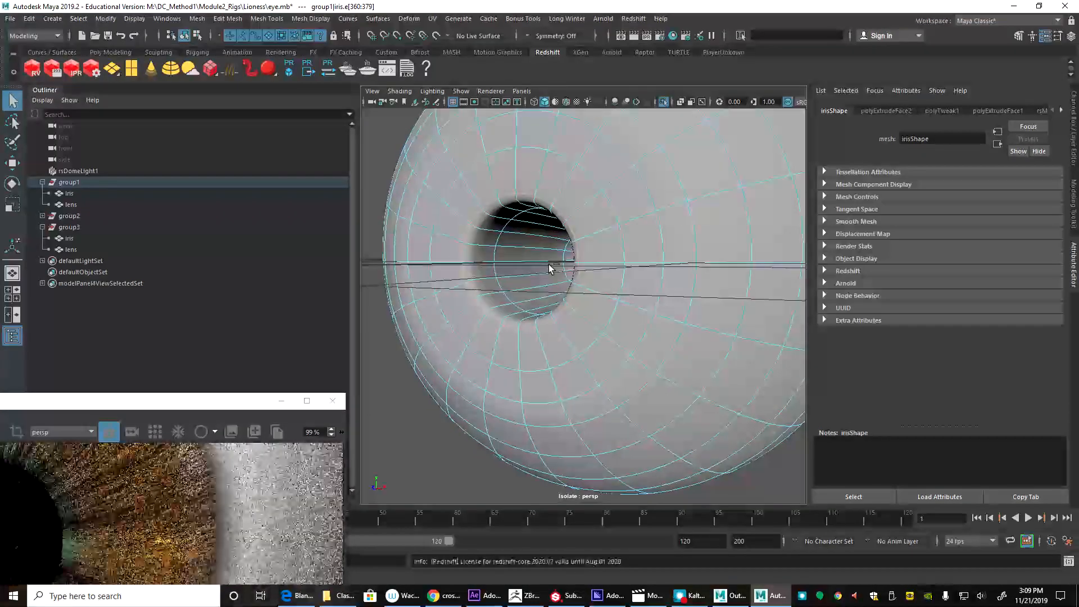
key(ctrl+F9)
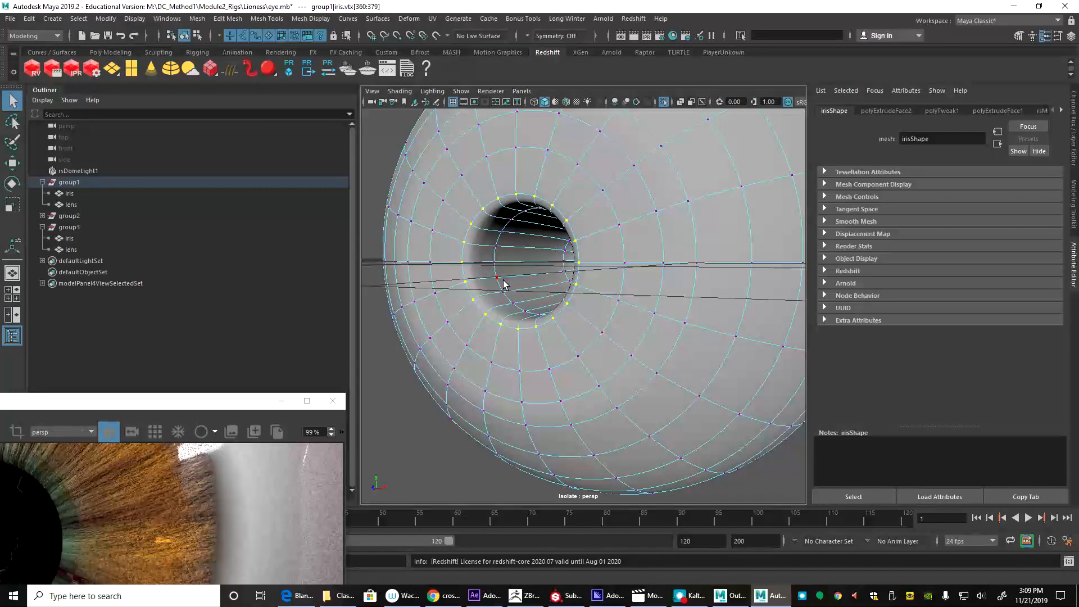
mouse_move(501, 285)
right_down()
mouse_move(500, 253)
mouse_move(490, 302)
right_up()
click(490, 302)
key(ctrl+z)
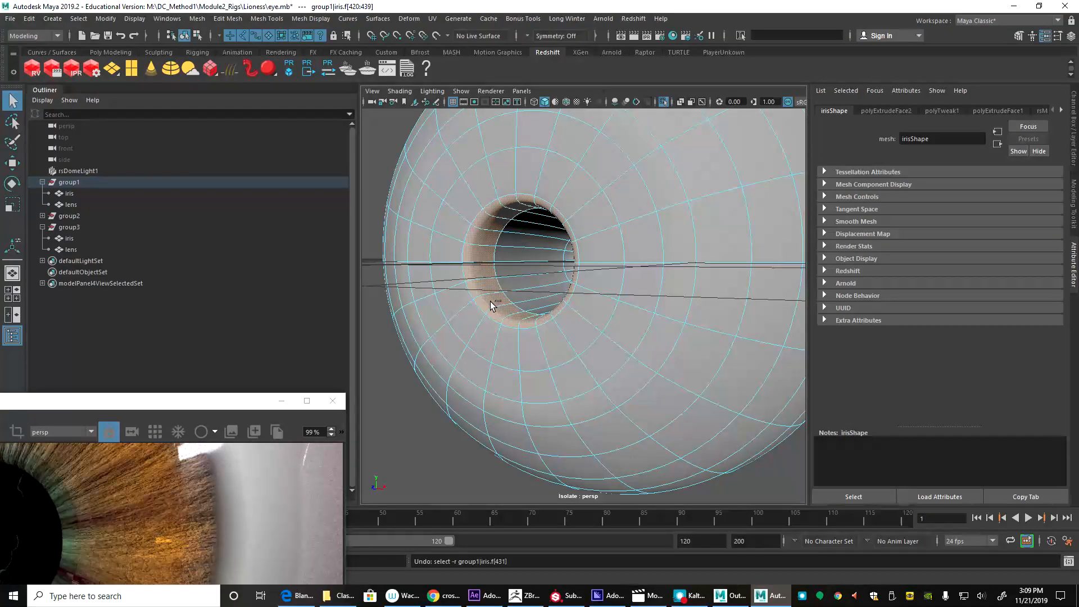
key(F9)
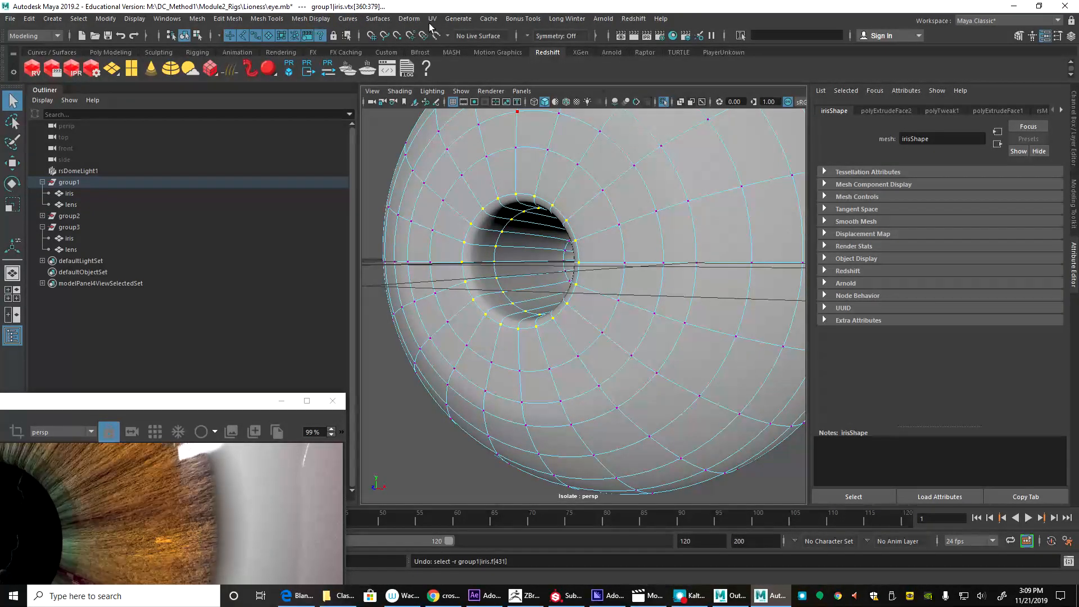
Step: Create a cluster deformer from the selected pupil-rim vertices and activate the Scale tool on it
click(408, 18)
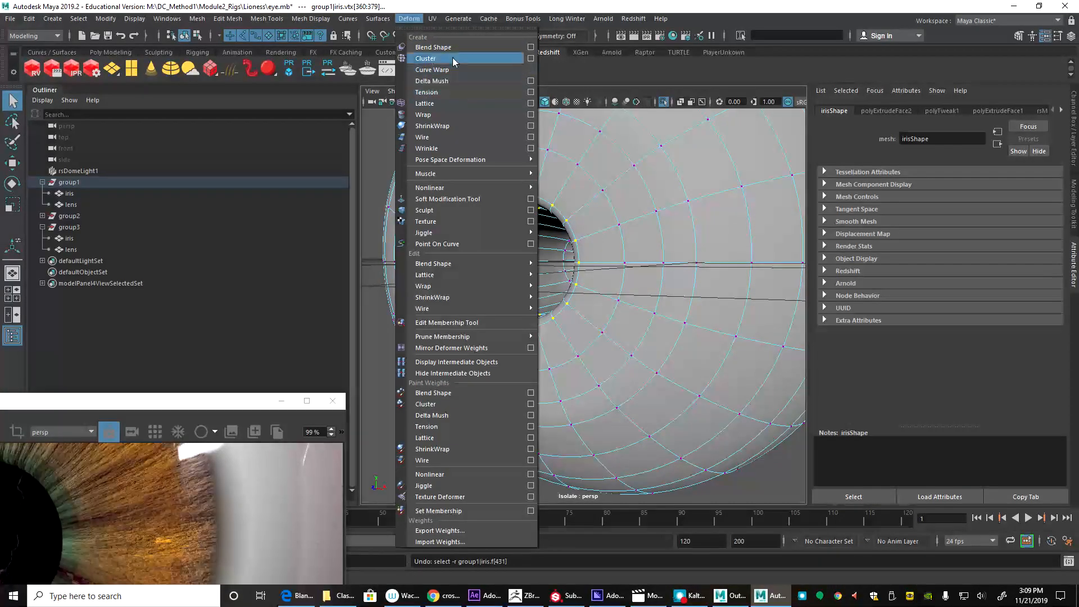
click(453, 57)
key(r)
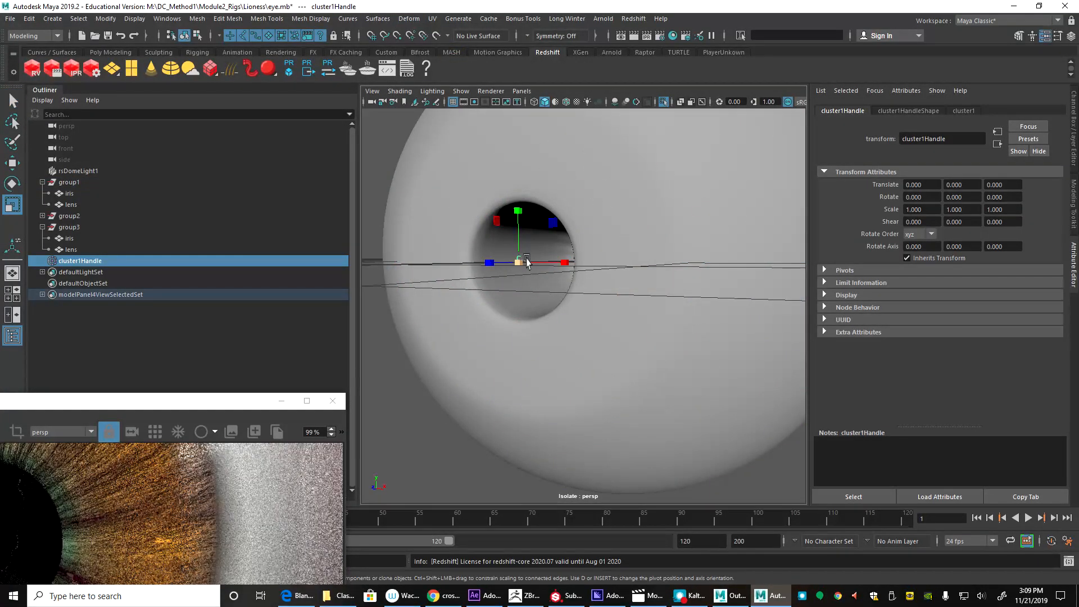
Step: Scale the pupil cluster uniformly to about 2.107 to dilate the pupil, keeping the eyes in the render preview
drag(194, 392, 316, 132)
scroll(500, 260, down, 6)
alt+drag(551, 309, 507, 292)
drag(569, 271, 607, 274)
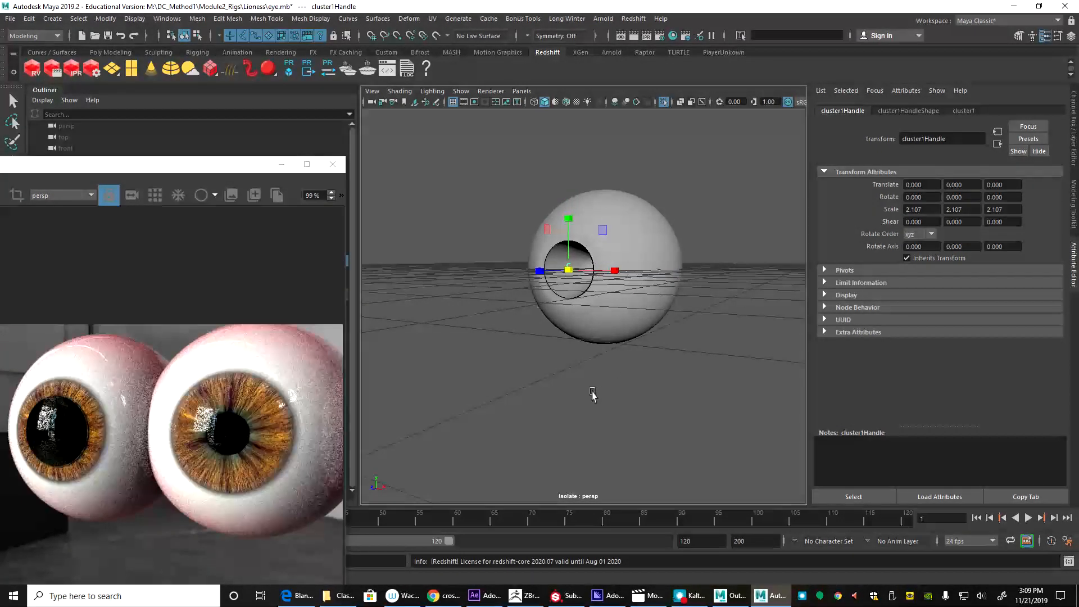
Step: Scale the pupil cluster uniformly down to about 0.219 to contract the pupil and inspect it closely in the render
drag(205, 166, 349, 41)
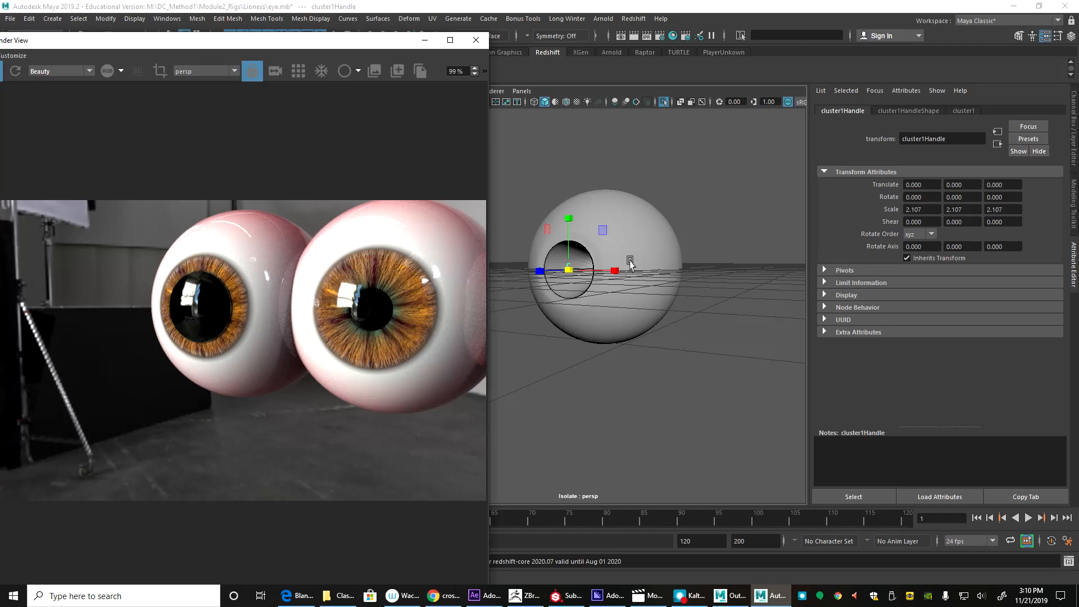
drag(566, 272, 502, 292)
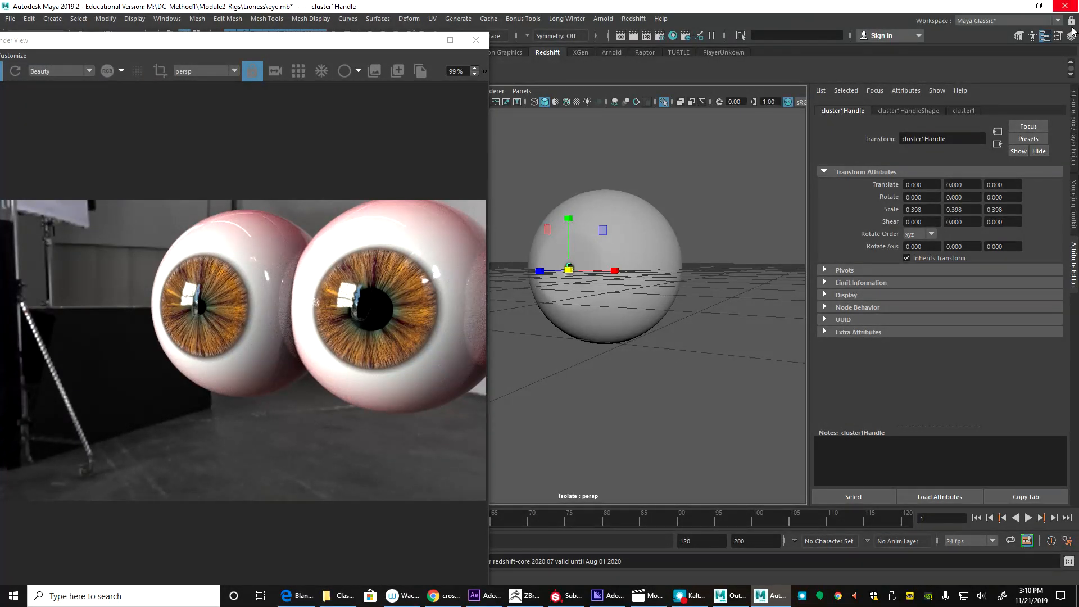
mouse_move(570, 270)
mouse_down()
mouse_move(623, 272)
mouse_move(561, 283)
mouse_up()
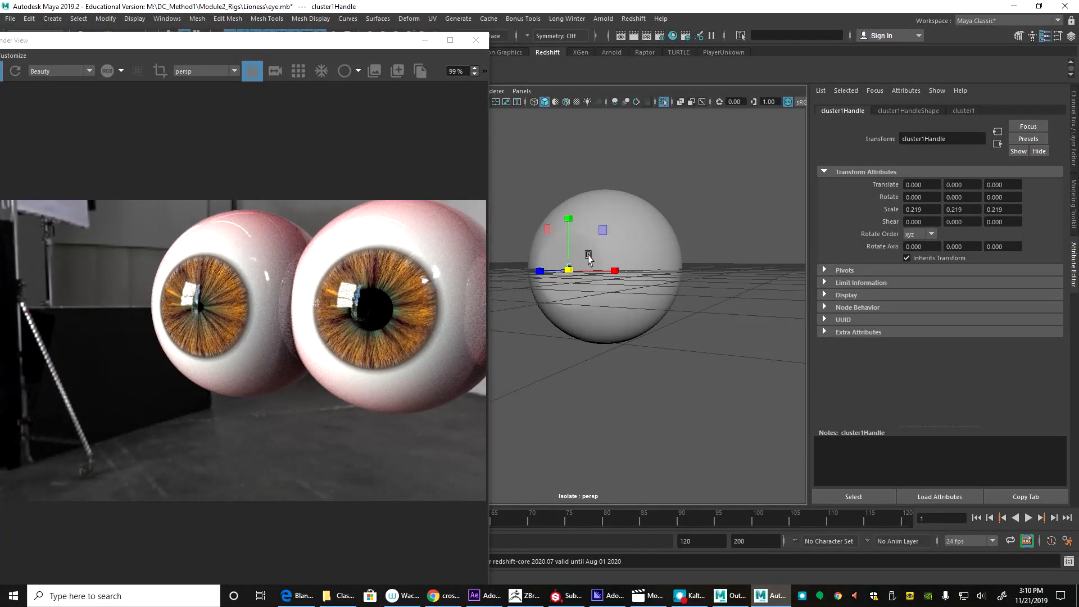
scroll(588, 260, up, 3)
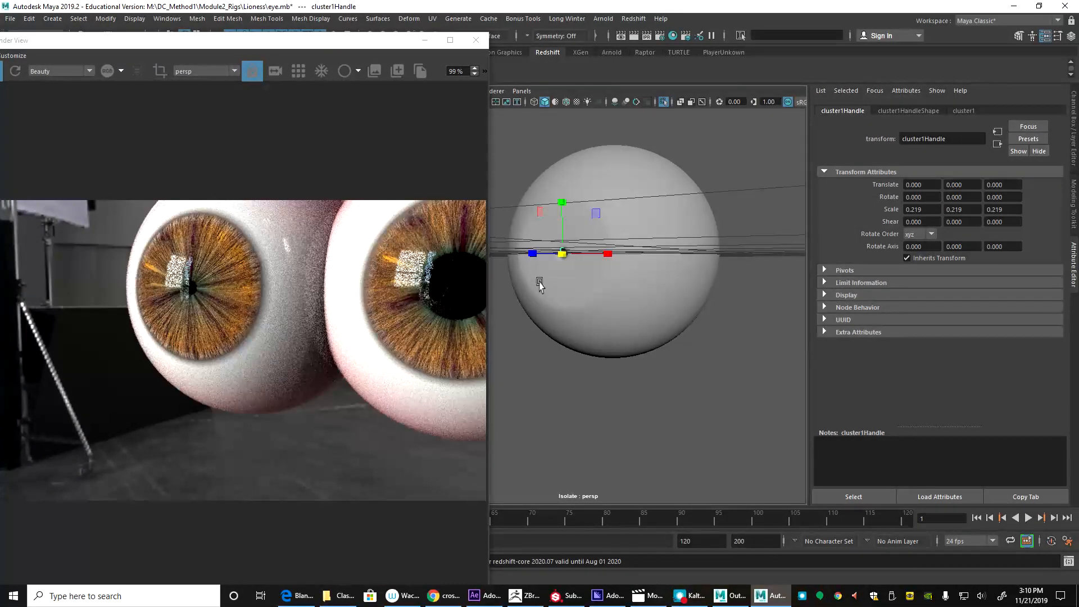
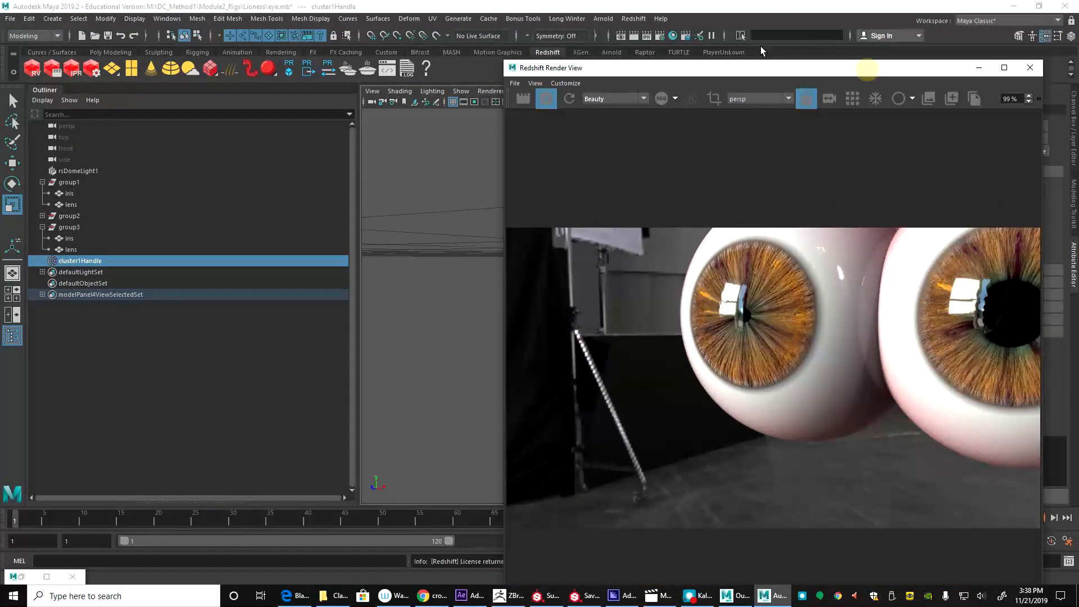
Step: Open the Hypershade and move the place2dTexture3 node farther away from fractal2 in the rsMaterial3 network
click(674, 35)
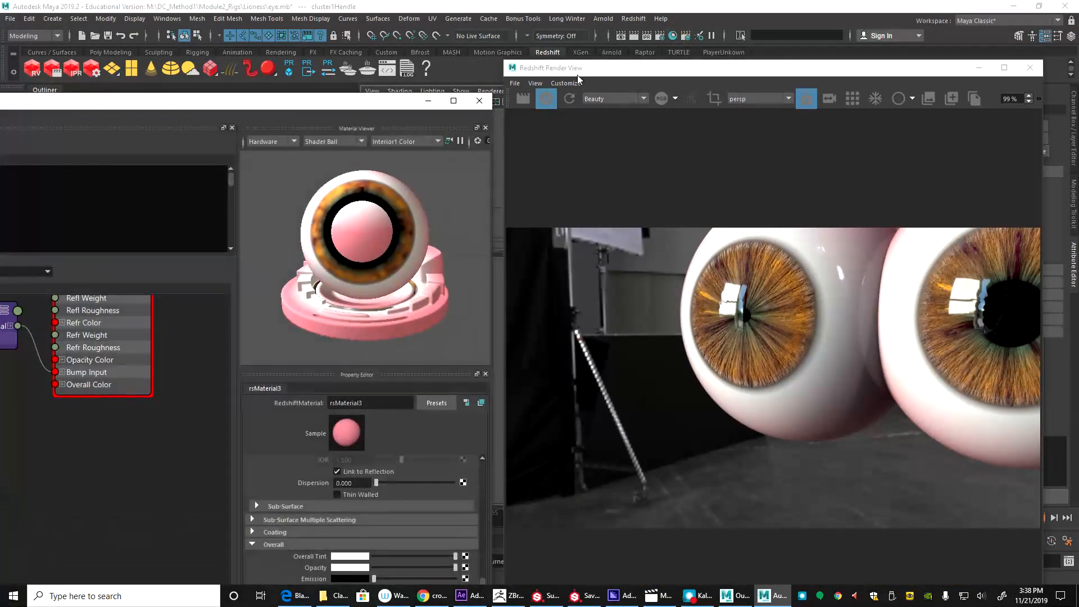
drag(356, 106, 894, 23)
scroll(561, 301, down, 5)
scroll(487, 318, up, 2)
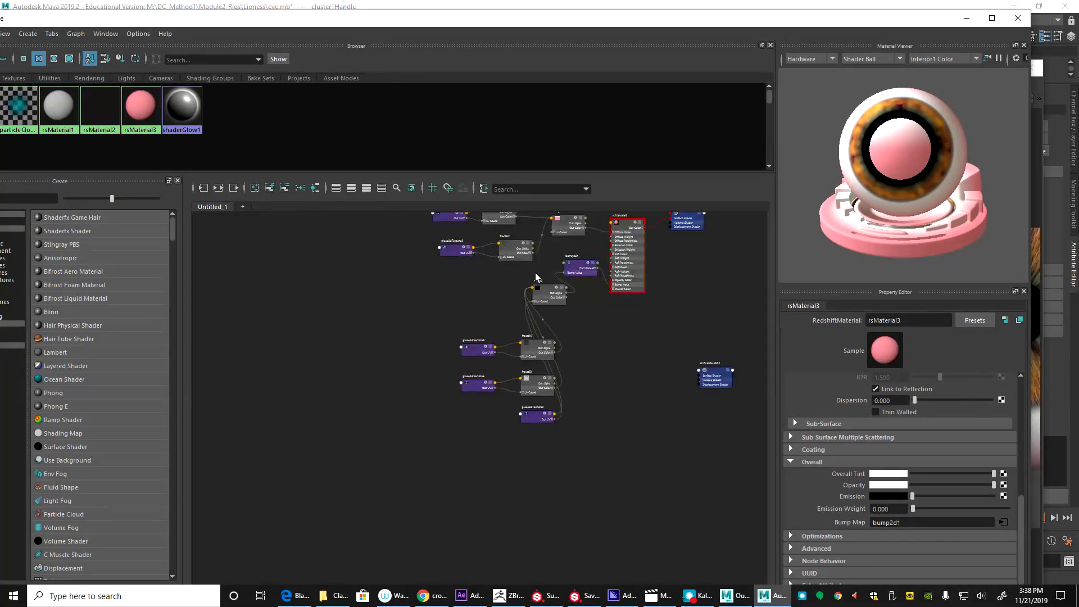
alt+middle_drag(525, 289, 507, 322)
scroll(474, 312, up, 5)
alt+middle_drag(452, 277, 490, 373)
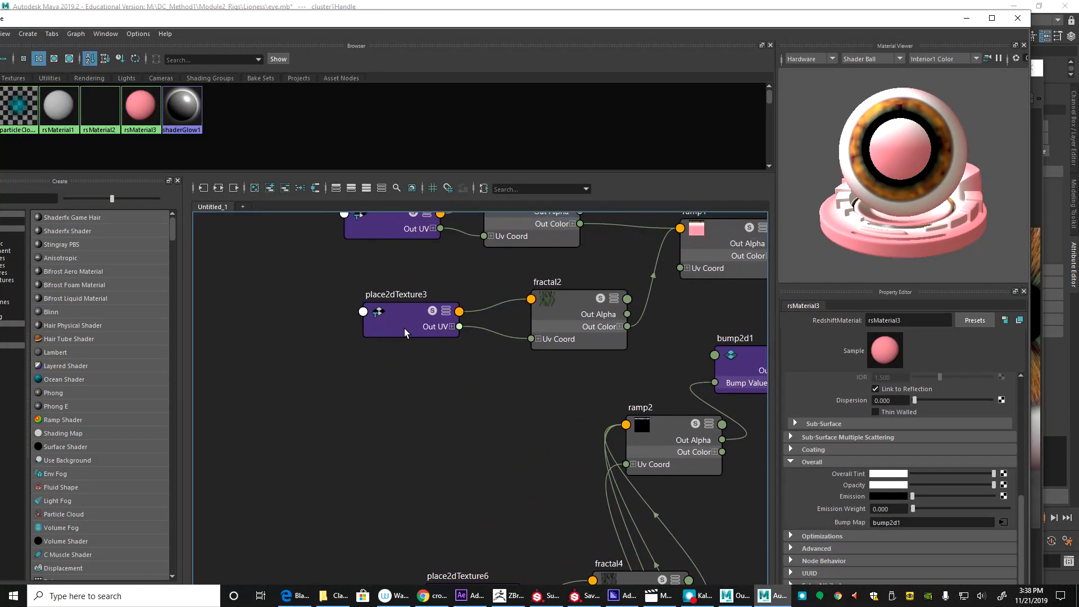
drag(396, 323, 345, 330)
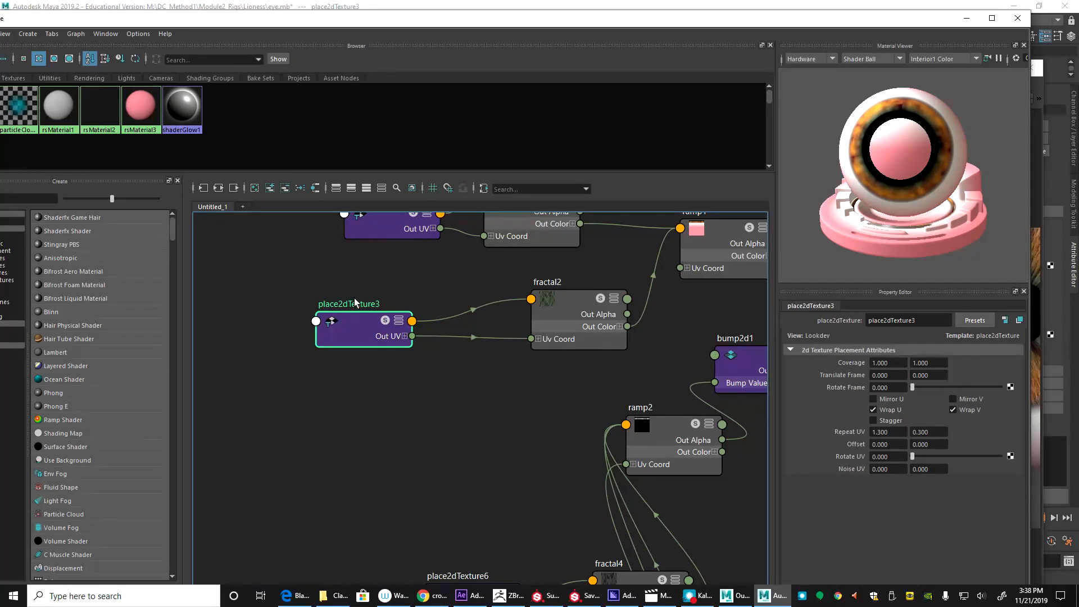
scroll(460, 337, down, 2)
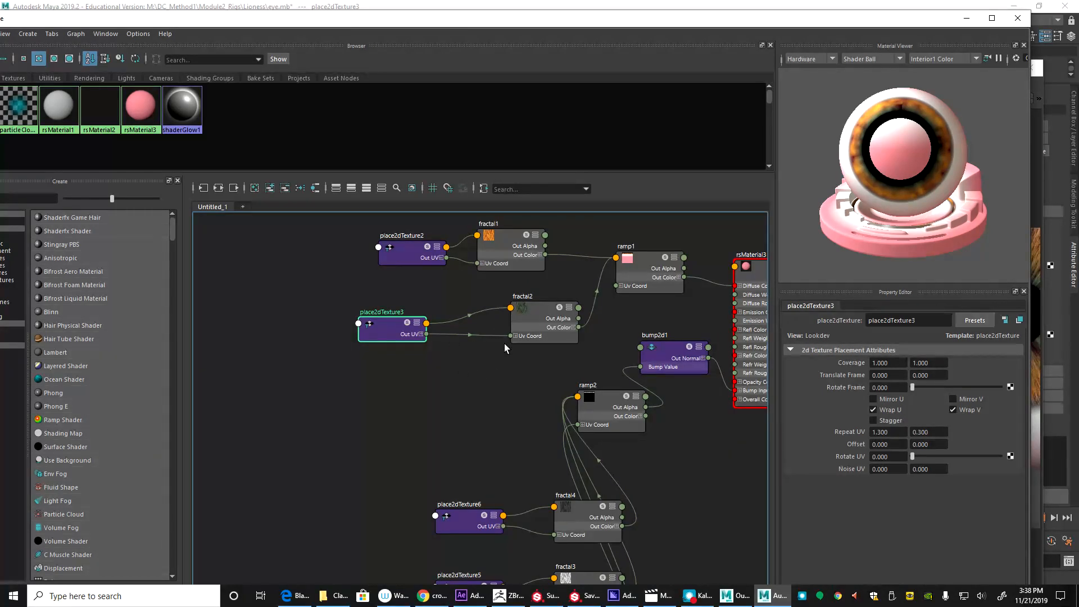
drag(400, 332, 371, 331)
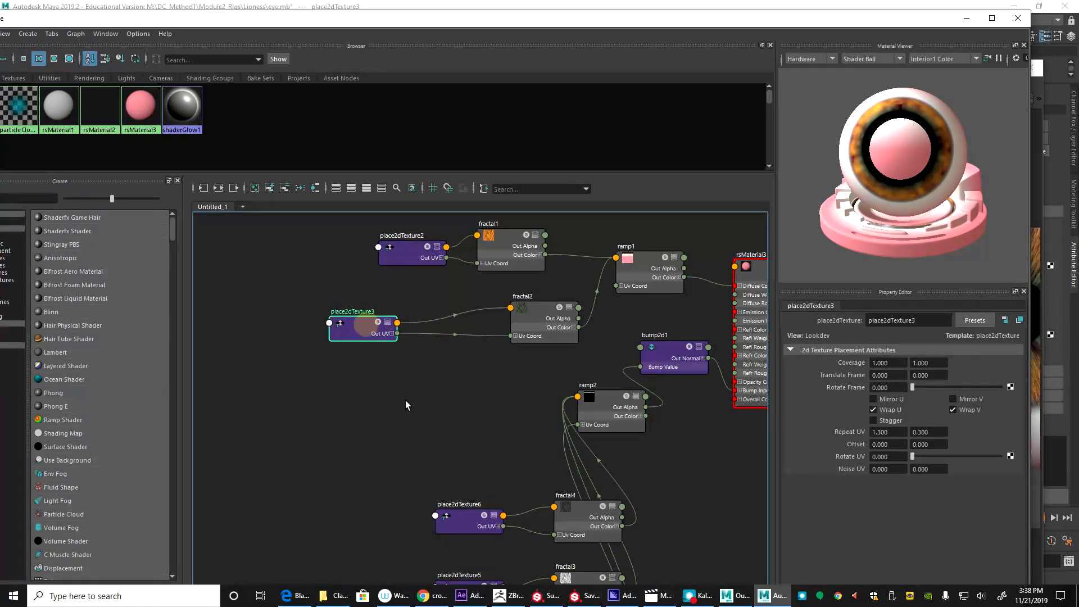
Step: Expand the place2dTexture3, fractal1 and place2dTexture2 nodes to expose their ports, and move place2dTexture2 clear of place2dTexture3
key(3)
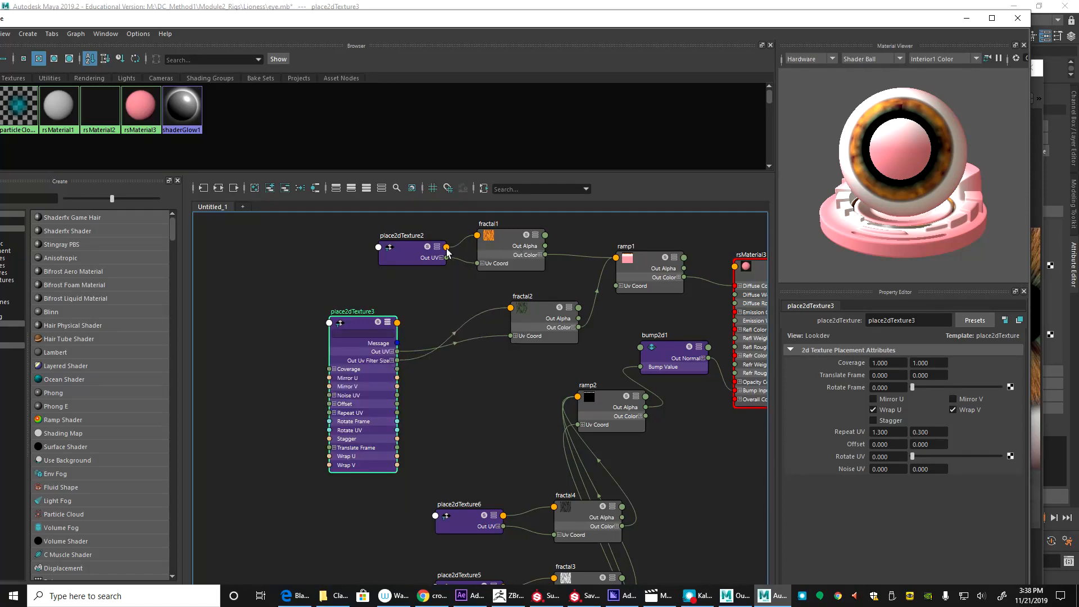
click(497, 250)
key(3)
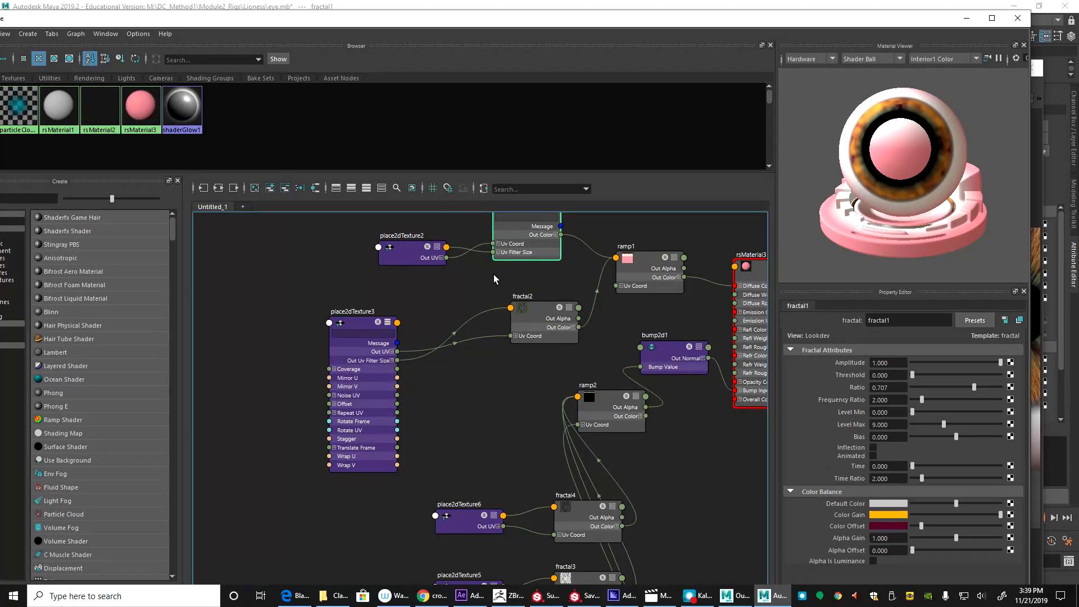
scroll(493, 275, up, 2)
click(408, 254)
key(3)
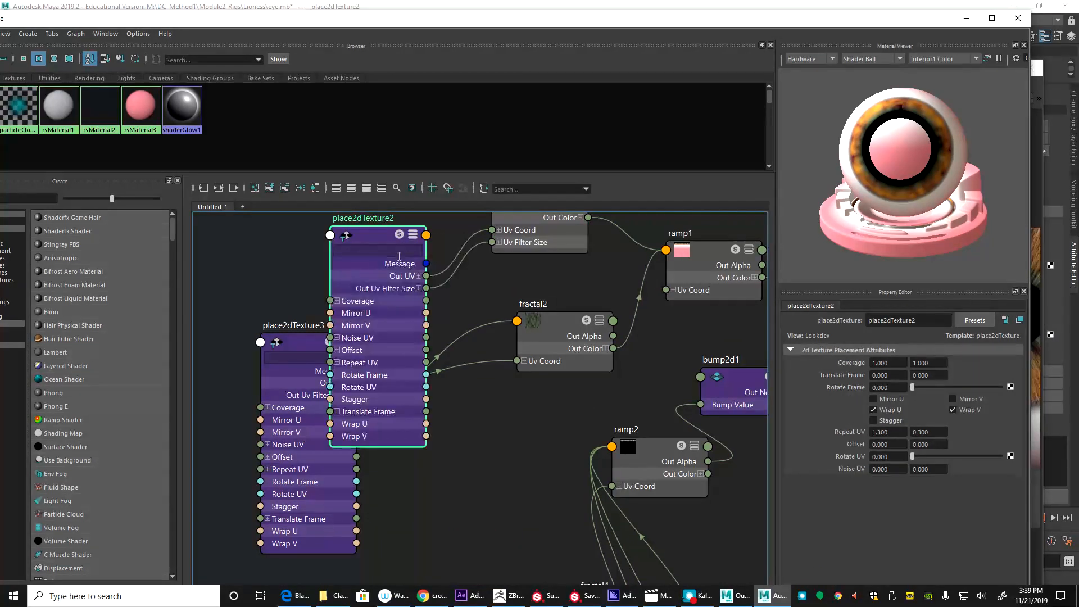
drag(388, 248, 216, 225)
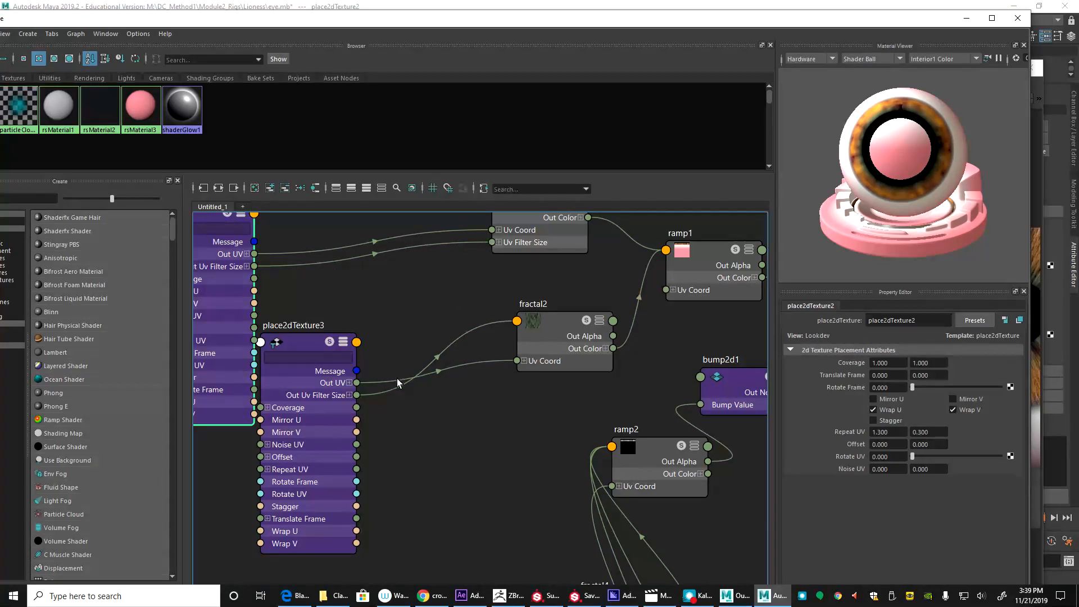
Step: Display the fractal2 node in its connected-attributes view so its Uv Coord and Uv Filter Size ports are exposed
click(561, 330)
key(3)
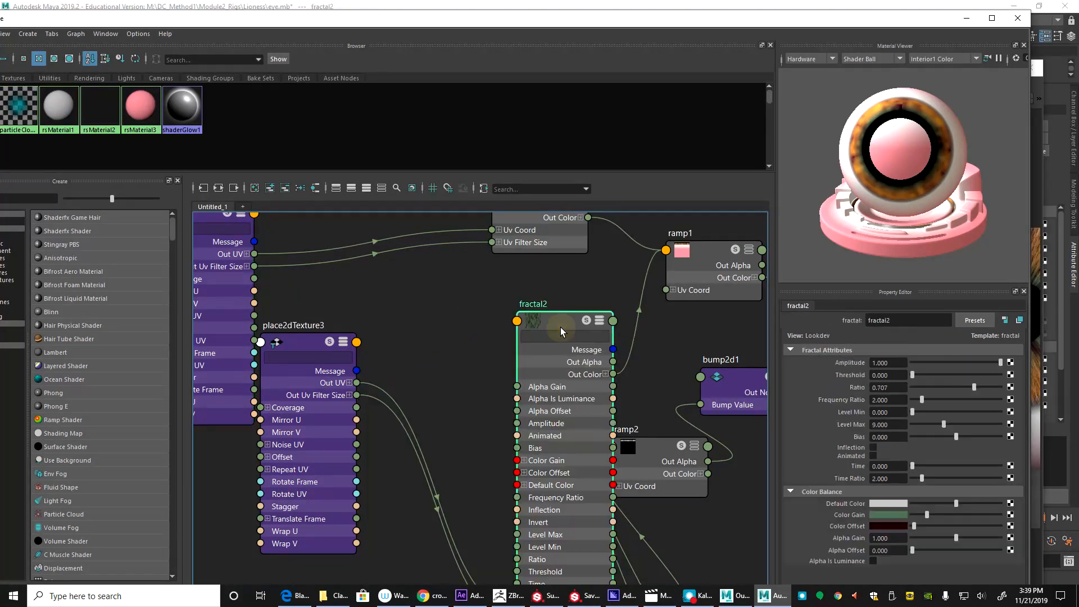
click(533, 305)
text(2)
click(548, 315)
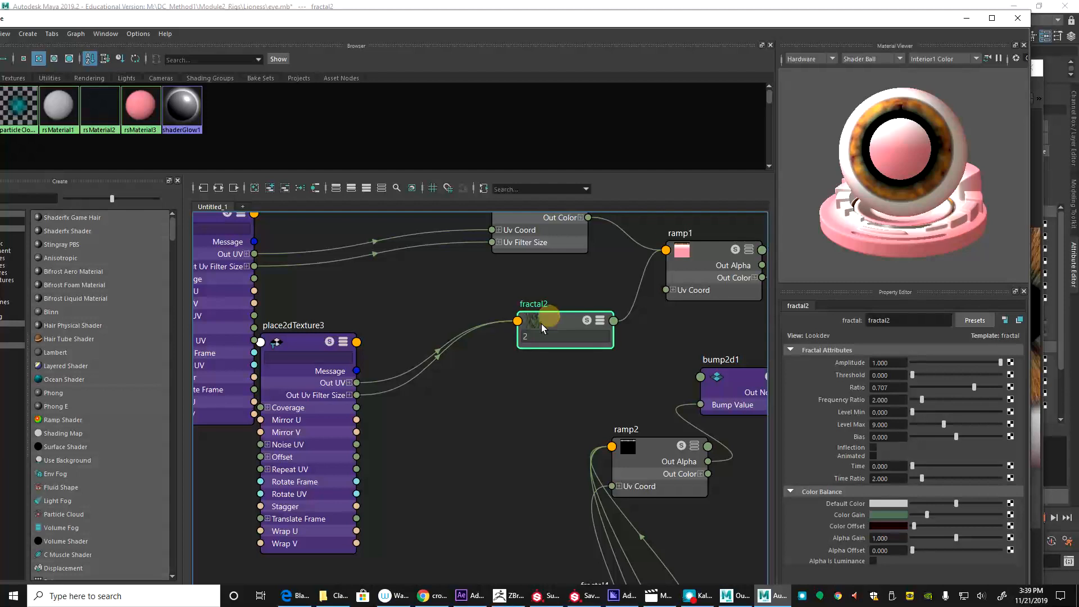
key(BackSpace)
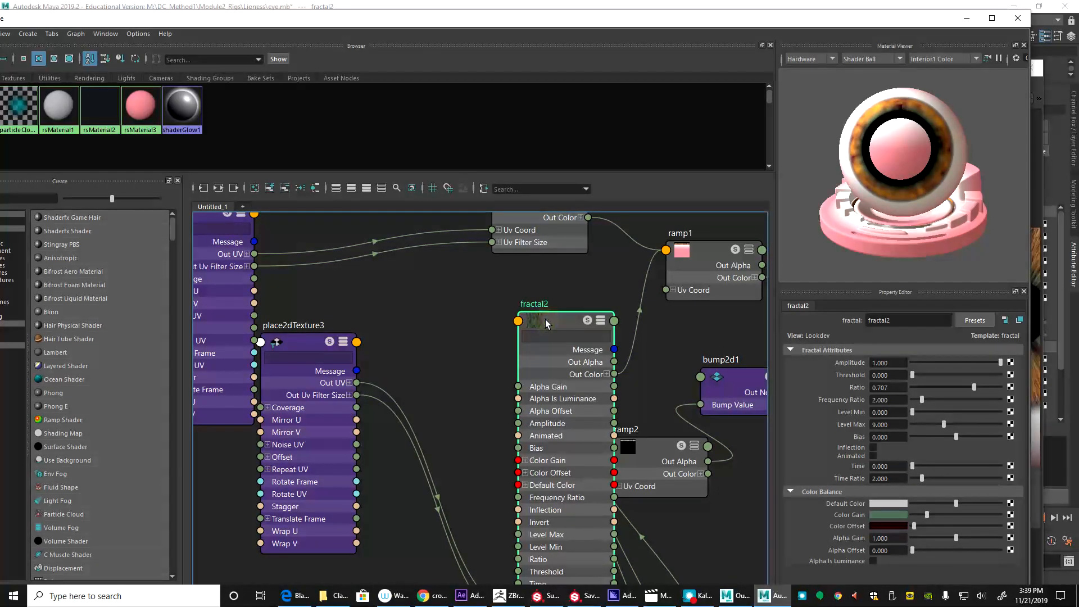
key(2)
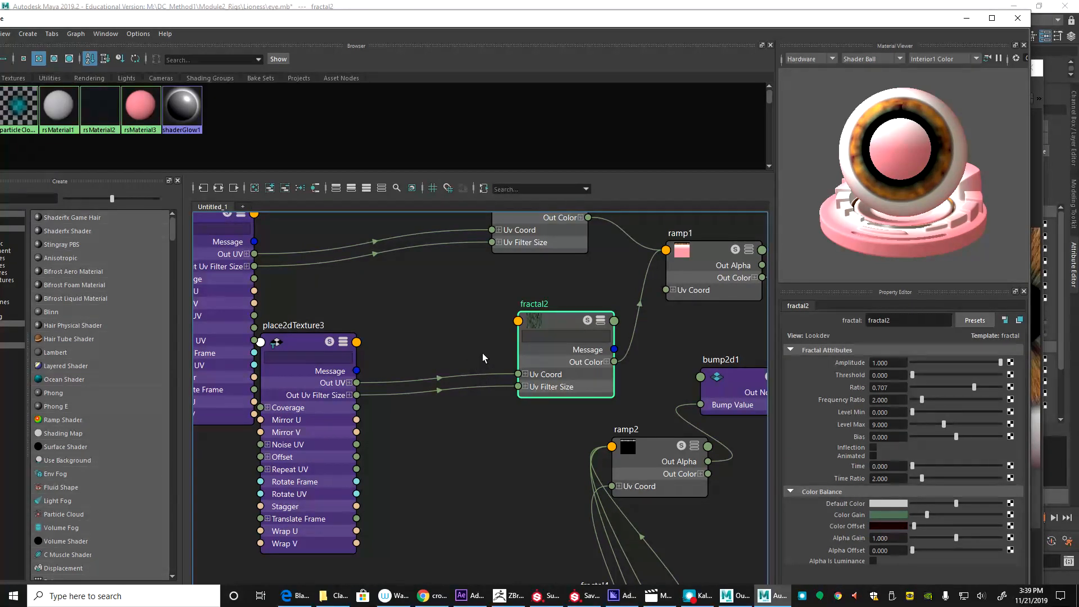
Step: Connect place2dTexture3's Out UV and Out Uv Filter Size to fractal1's Uv Coord and Uv Filter Size
middle_drag(497, 306, 549, 352)
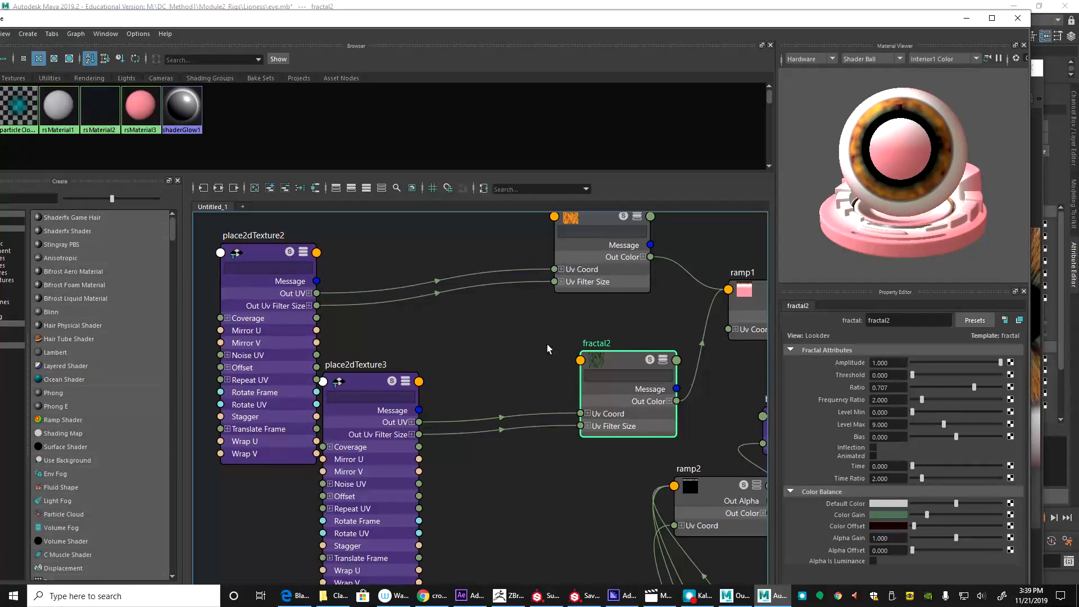
drag(419, 423, 574, 266)
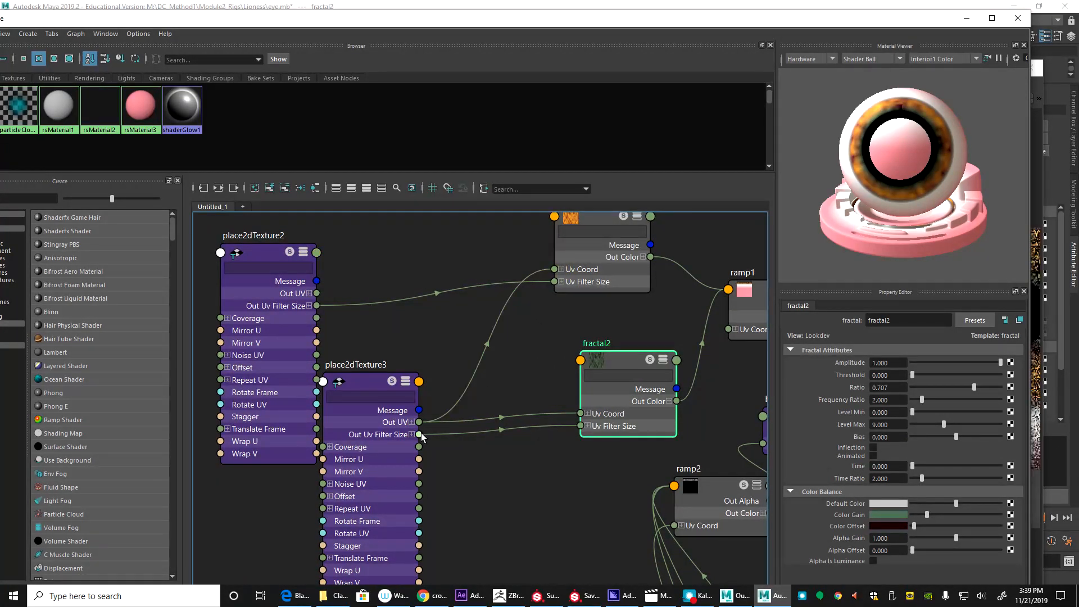
middle_drag(522, 473, 535, 341)
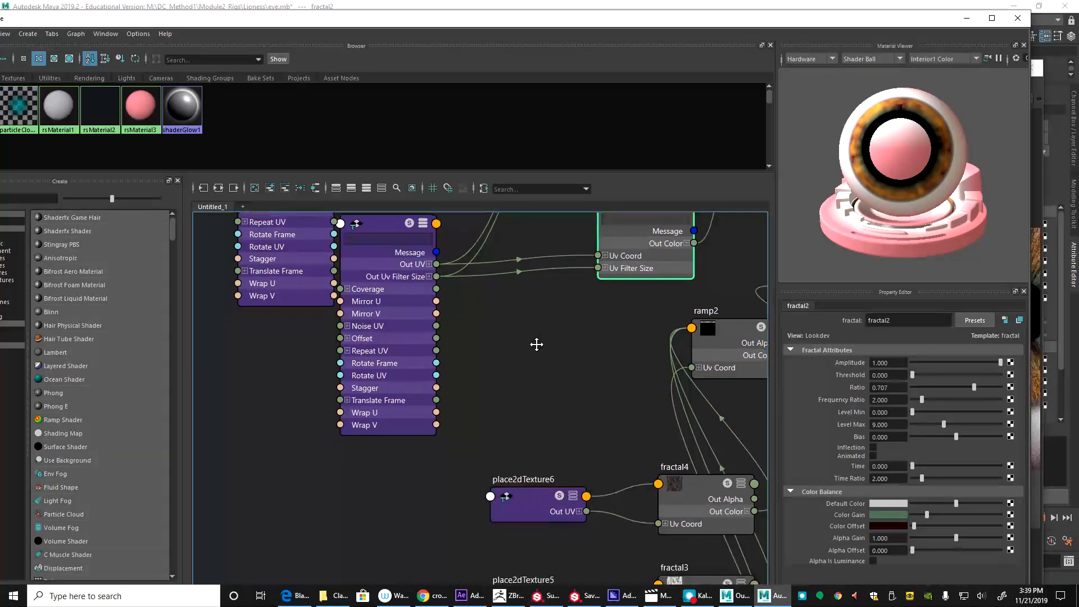
Step: Move place2dTexture3 down beside the bump fractals, and reposition fractal3 and fractal4 with their connected ports exposed
drag(380, 226, 325, 463)
alt+middle_drag(427, 472, 359, 271)
click(612, 413)
drag(612, 413, 579, 389)
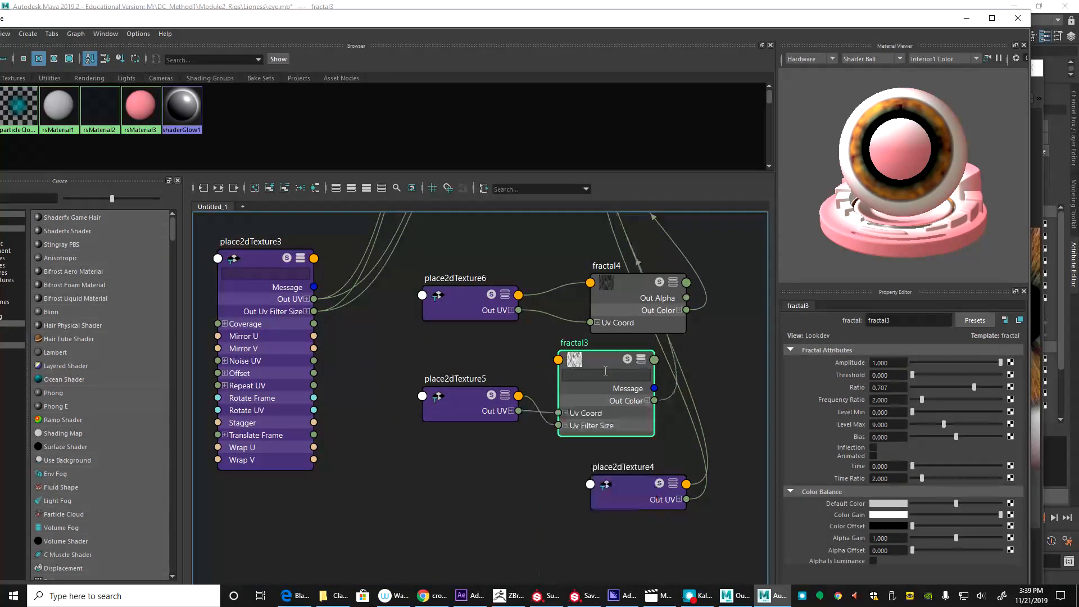
click(619, 318)
drag(619, 318, 595, 267)
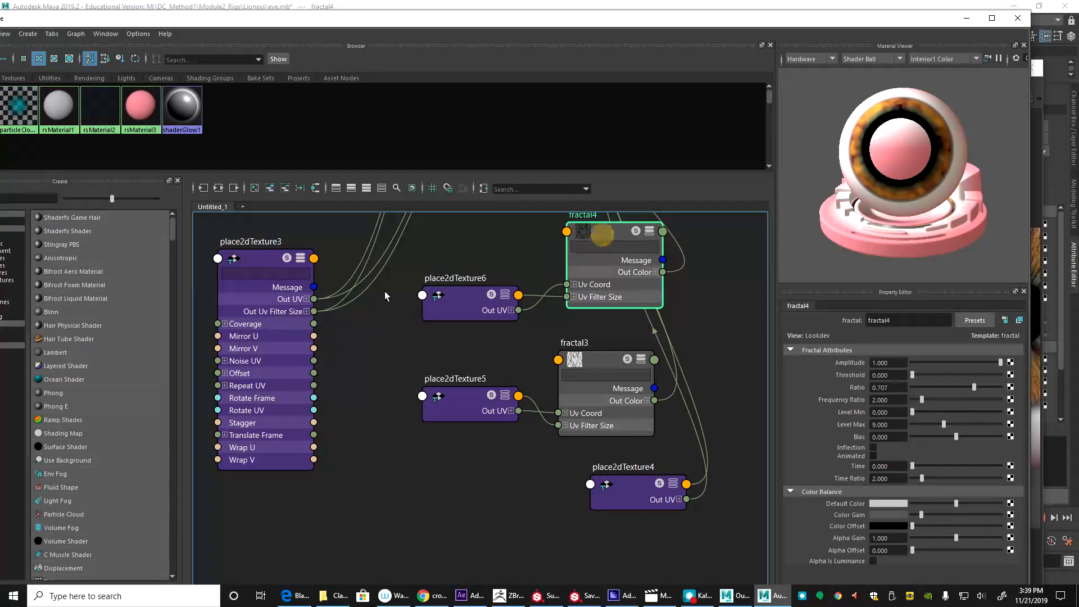
Step: Connect place2dTexture3's Out UV and Out Uv Filter Size to the matching inputs of fractal4 and fractal3
drag(338, 304, 566, 284)
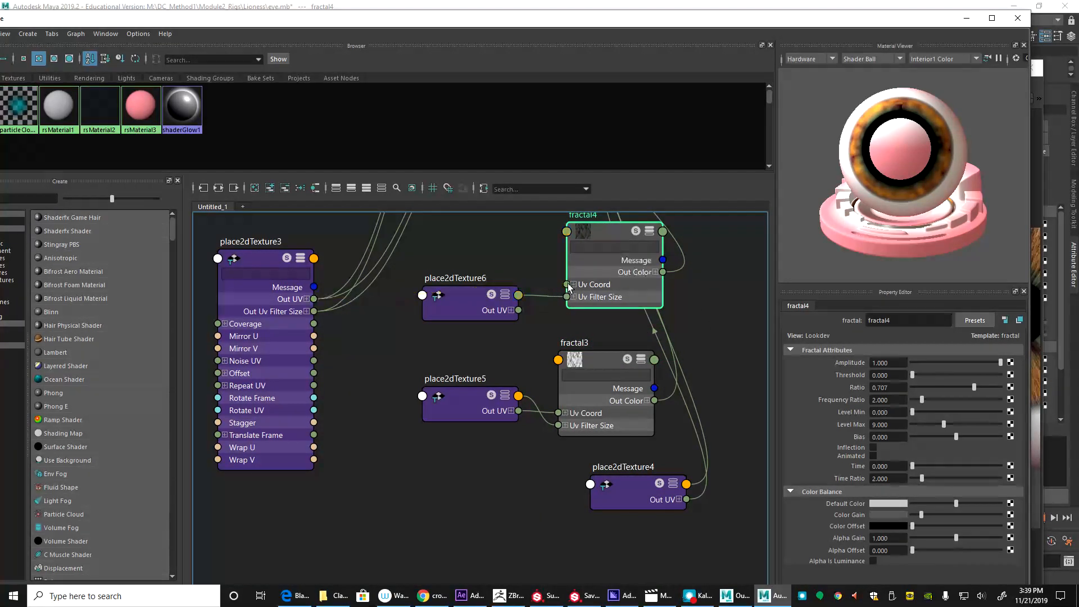
drag(314, 312, 567, 297)
drag(314, 299, 566, 415)
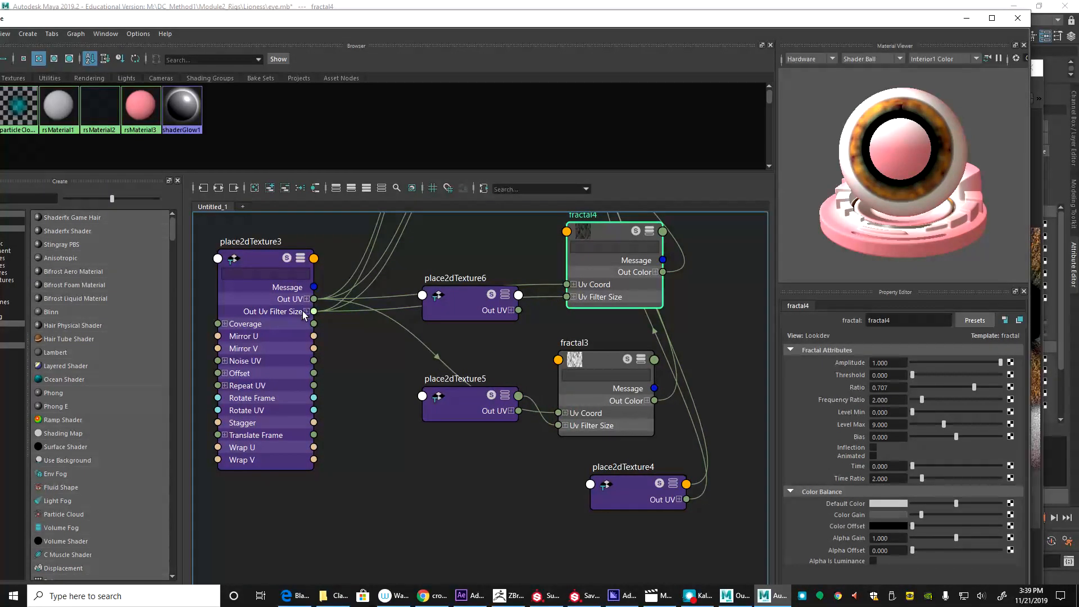
drag(314, 312, 558, 426)
Step: Delete the unused place2dTexture5 and place2dTexture6 nodes
click(457, 393)
drag(457, 393, 428, 421)
key(Delete)
click(477, 304)
key(Delete)
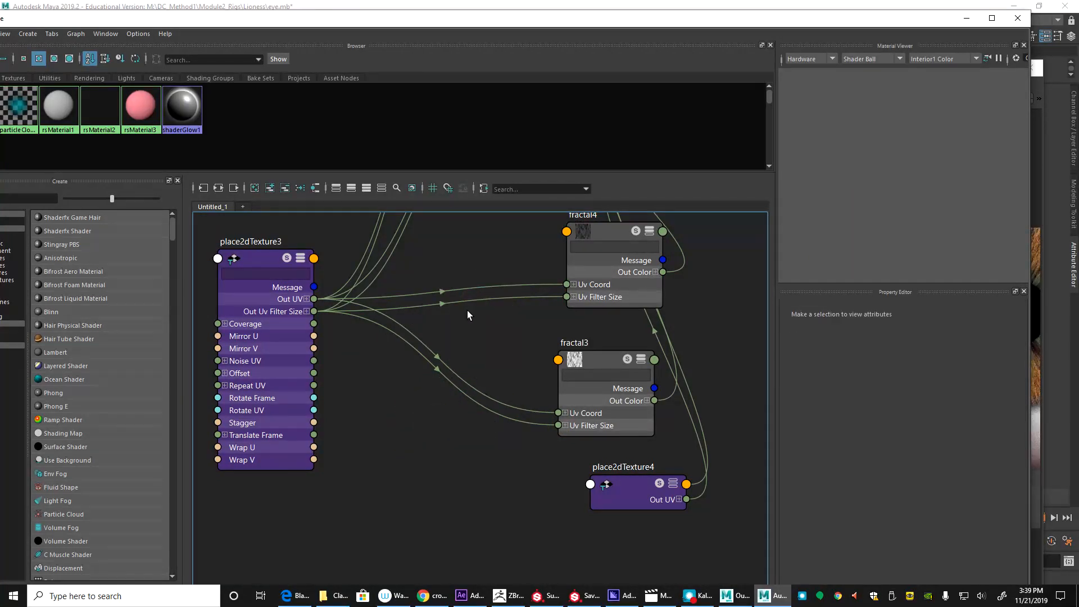
Step: Delete the unused place2dTexture2 node and move place2dTexture3 up, level with the middle of the fractal nodes
middle_drag(466, 257, 513, 458)
scroll(506, 421, down, 3)
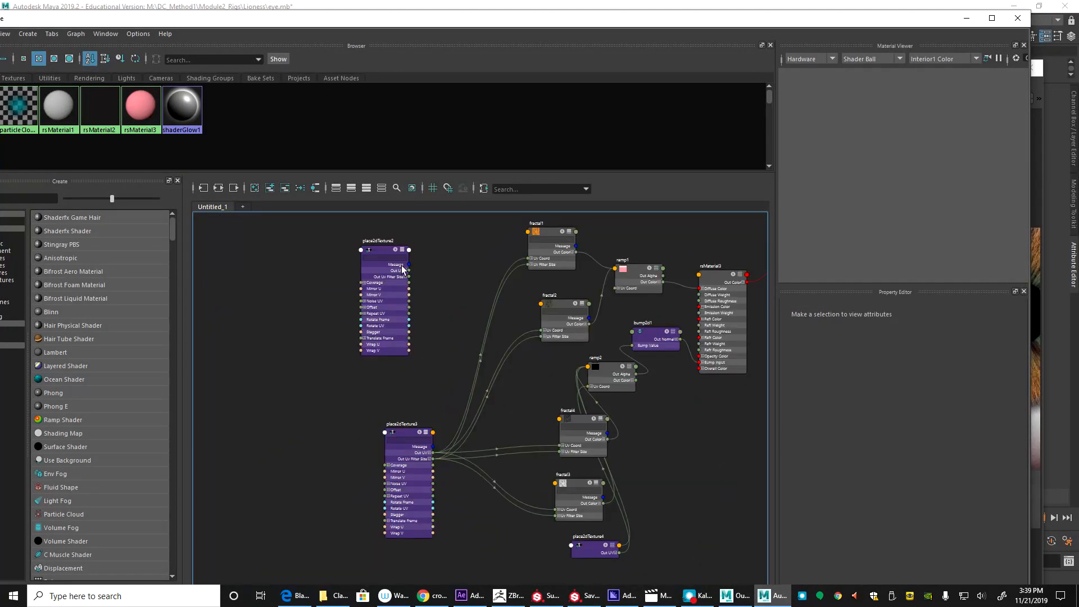
click(374, 253)
key(Delete)
drag(418, 438, 433, 326)
Step: Uncover the render preview beside the Hypershade and try place2dTexture3's Repeat V at 0.1 and 0.6, settling on 0.9
double_click(854, 23)
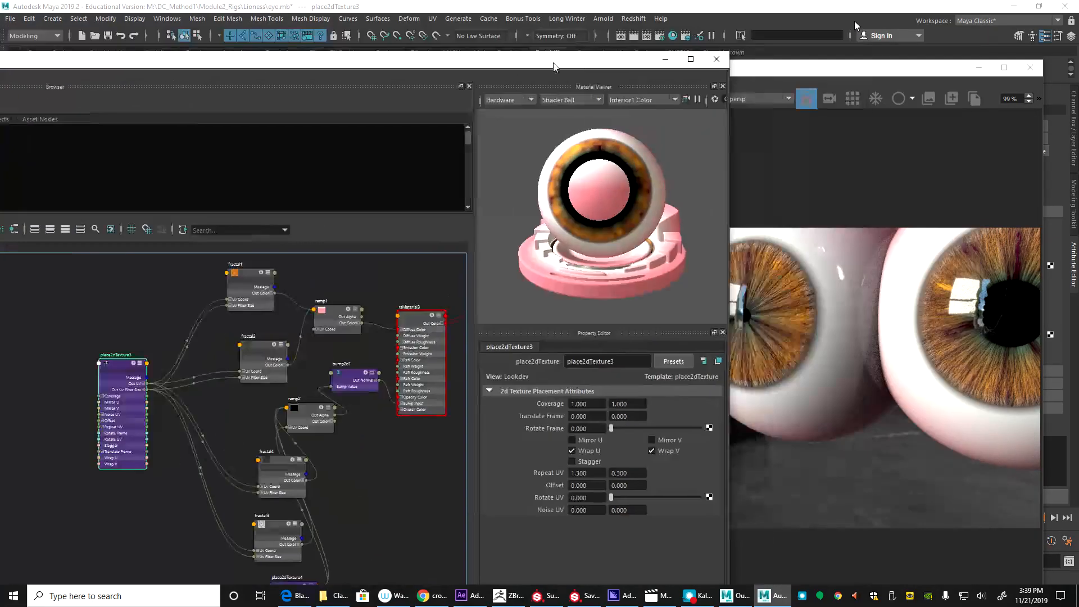
drag(22, 356, 45, 358)
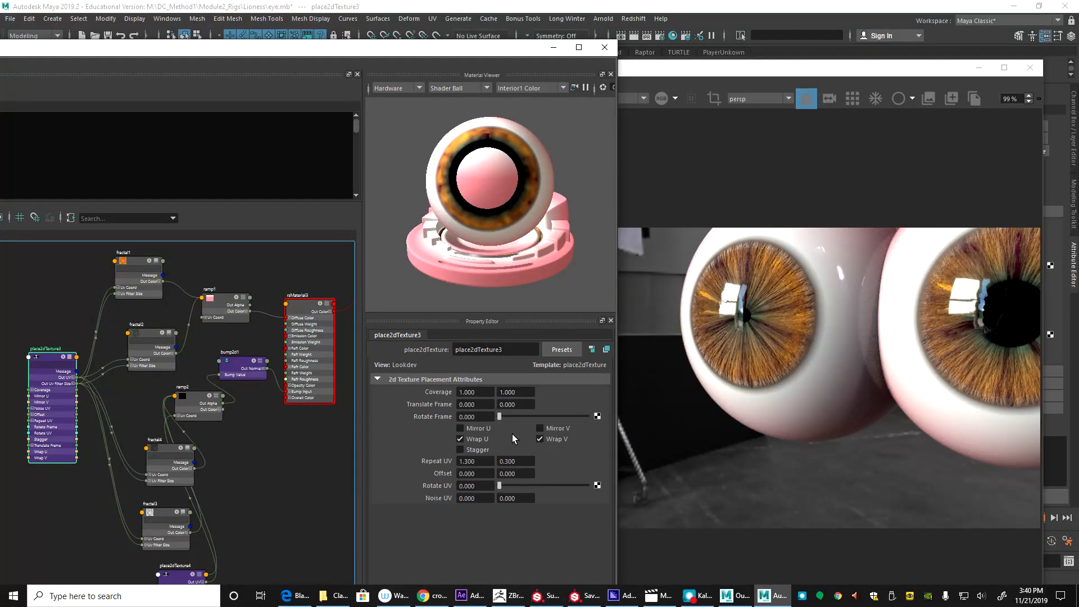
click(510, 462)
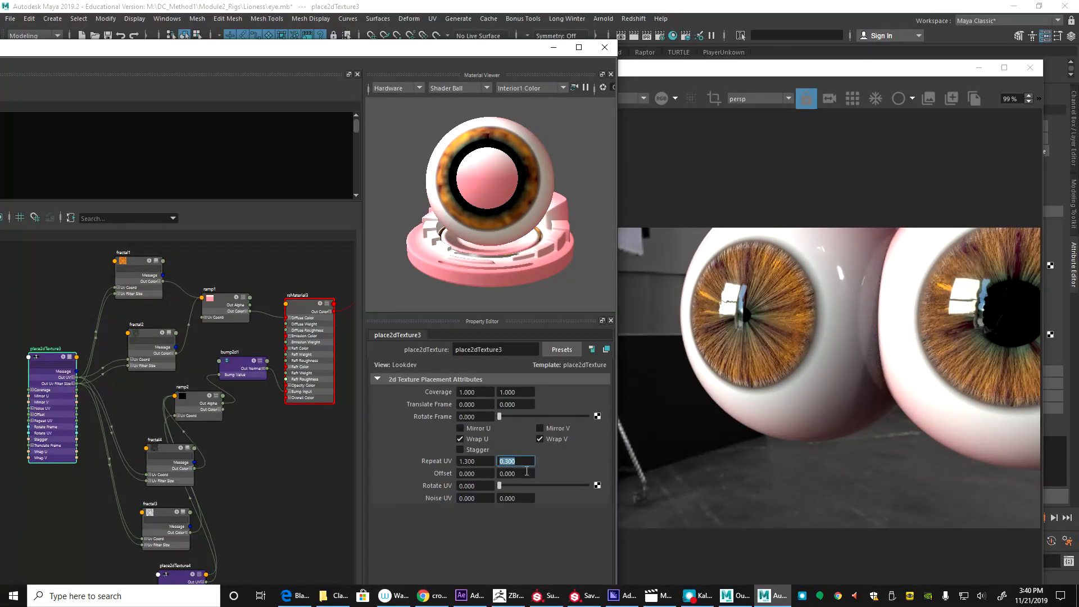
text(.1)
key(Return)
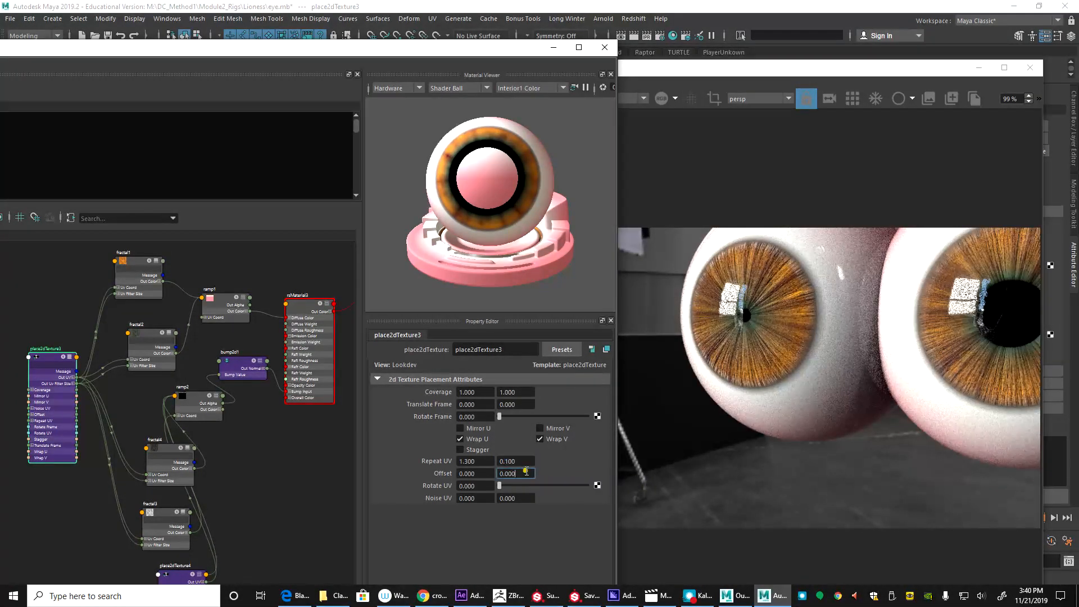
text(.)
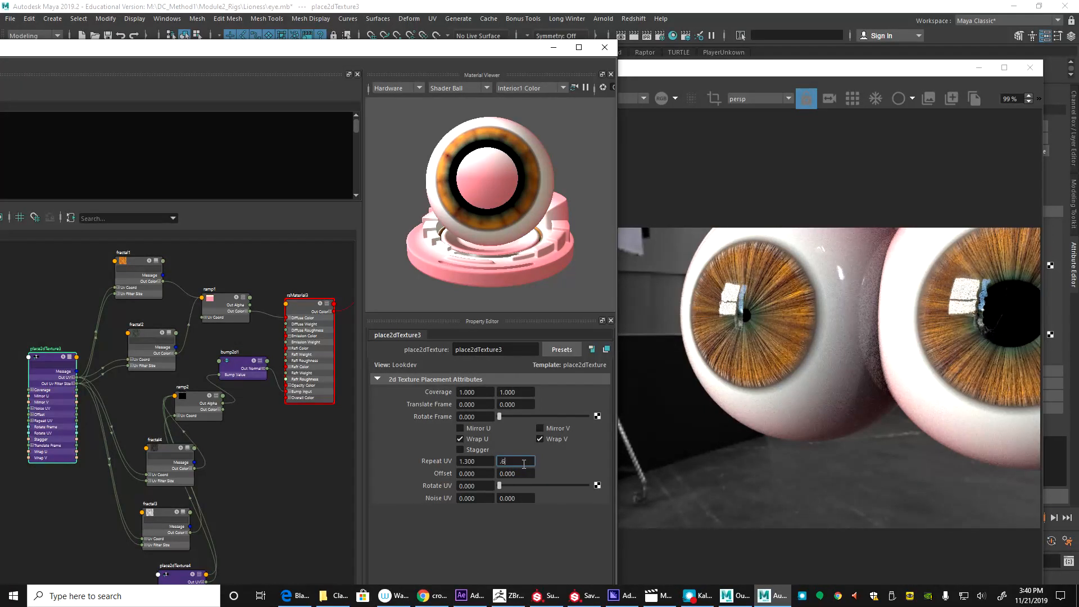
text(6)
key(Return)
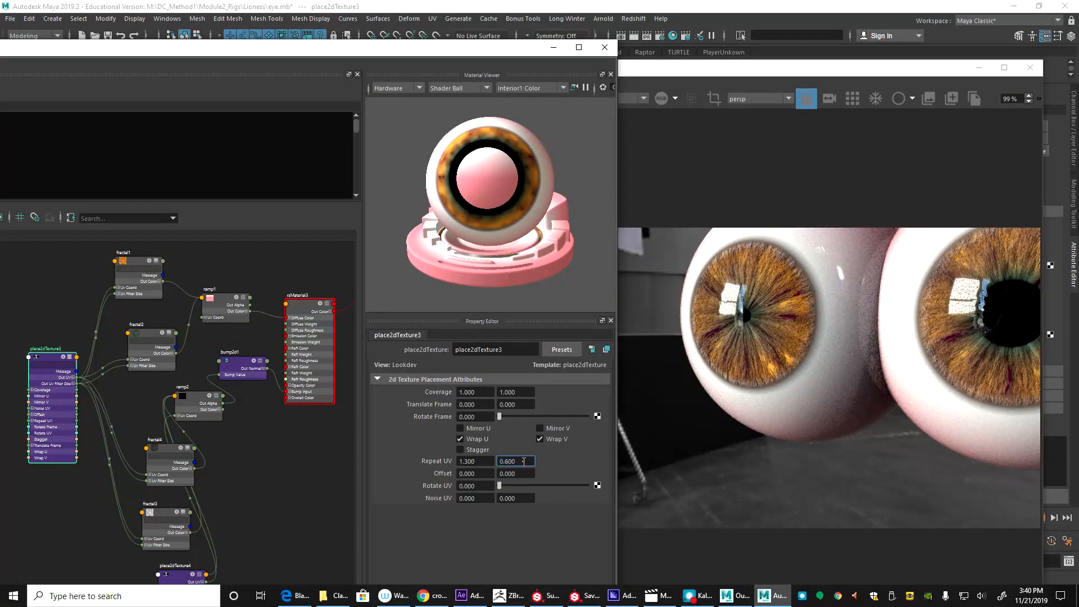
text(.9)
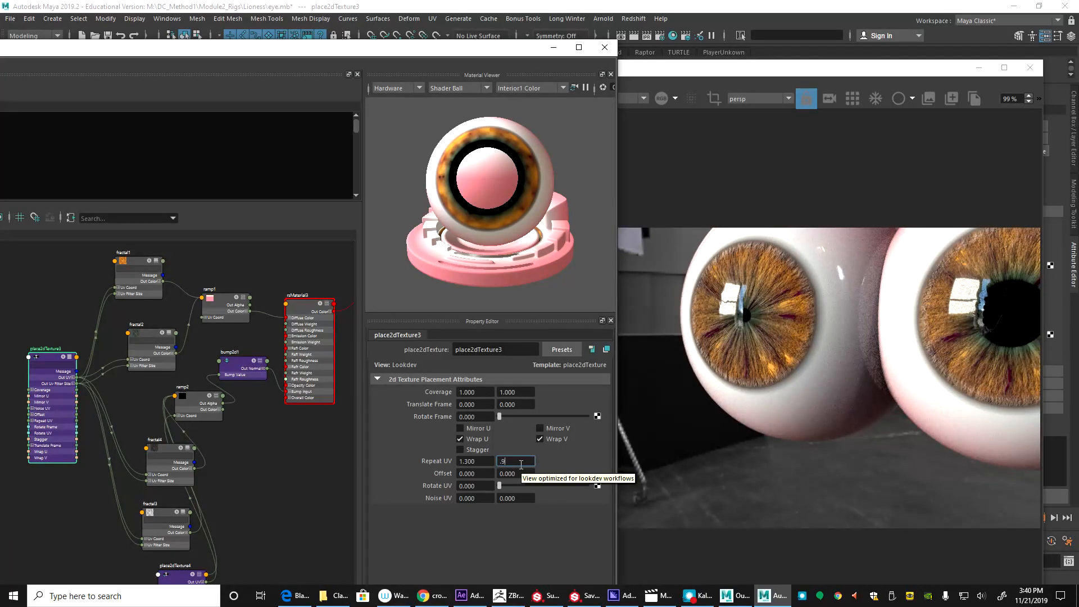
key(Return)
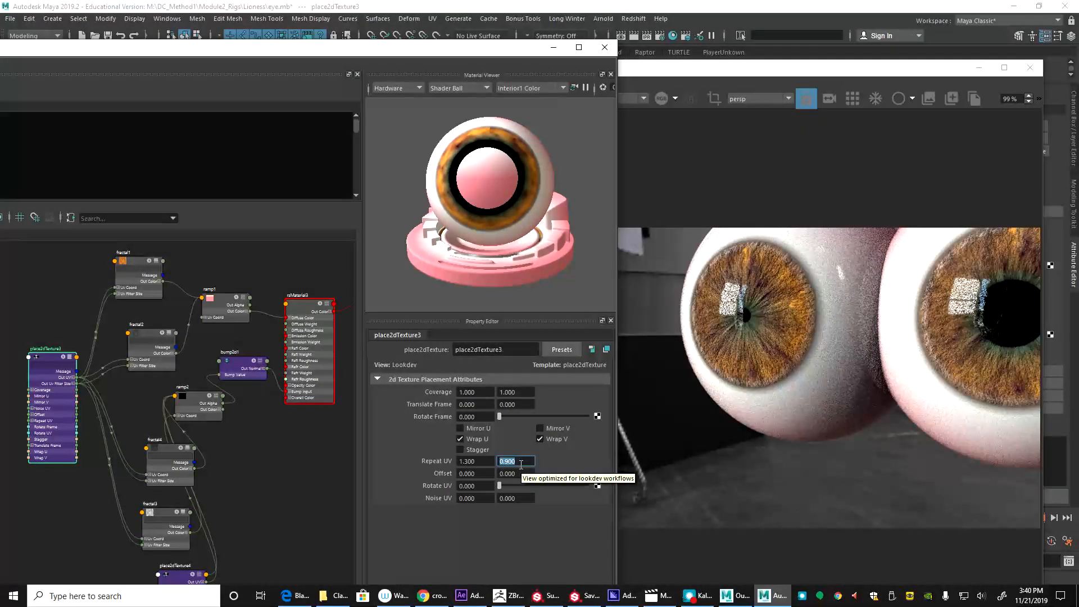
Step: Try place2dTexture3's Repeat U at 0.8, and set it to 2
double_click(466, 462)
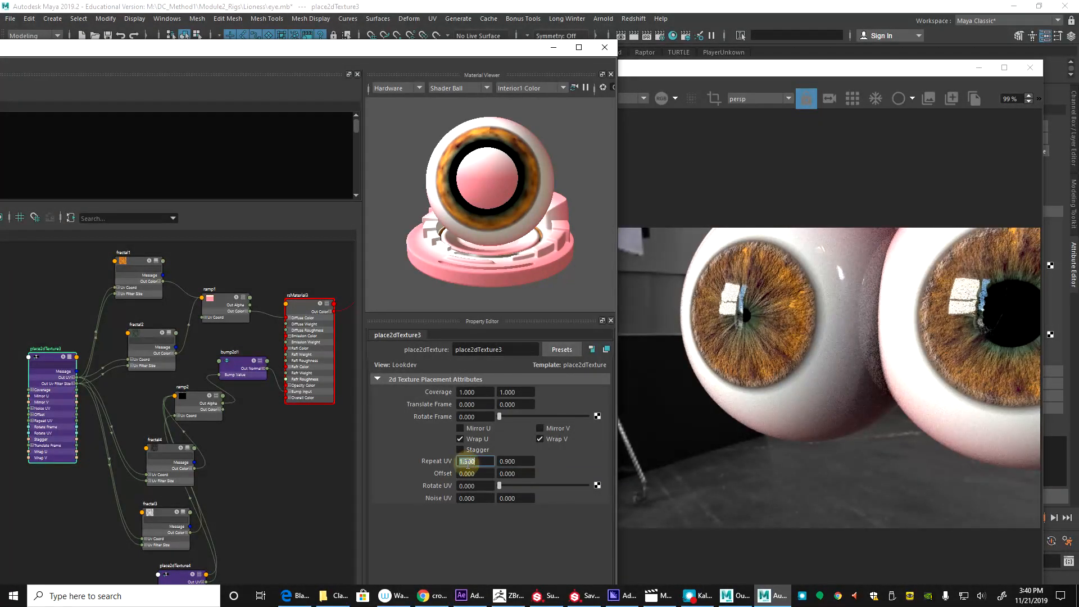
text(.8)
key(Return)
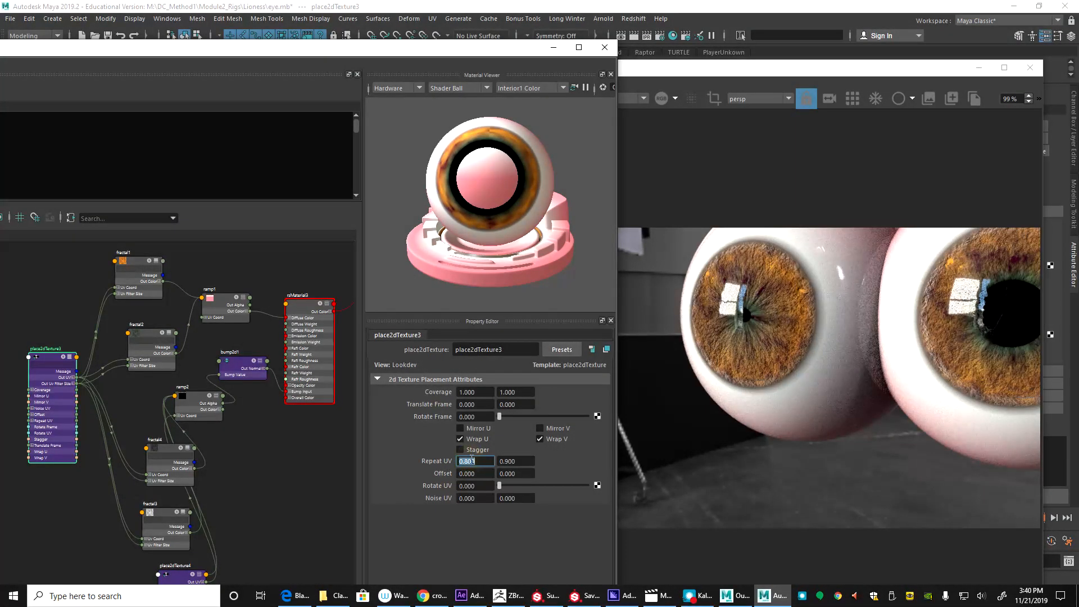
text(2)
key(Return)
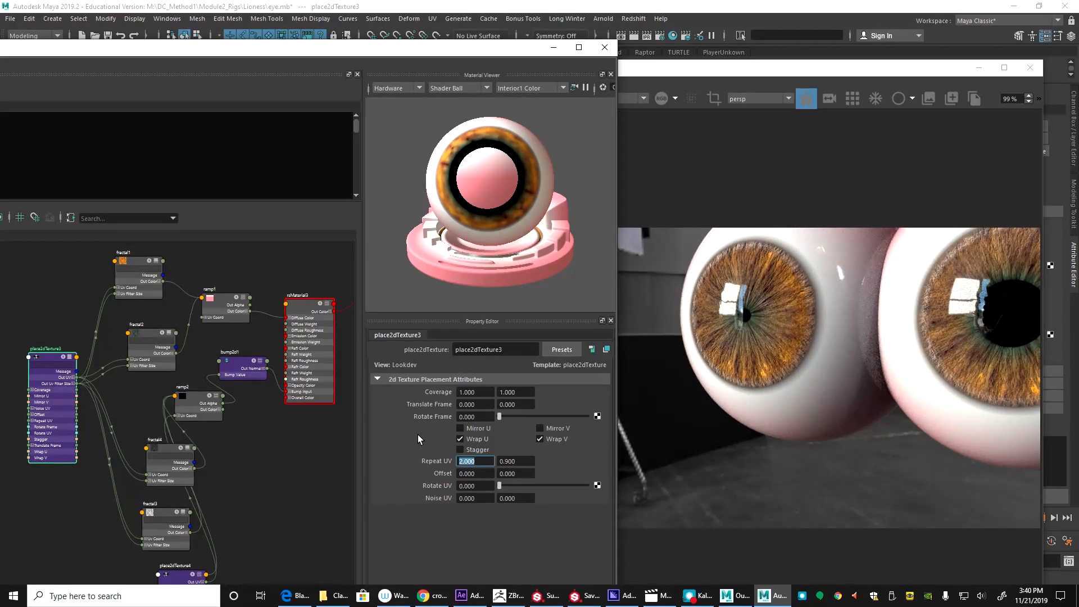
Step: Select the fractal1 node in the network and lower its Ratio to about 0.226
alt+middle_drag(157, 349, 246, 309)
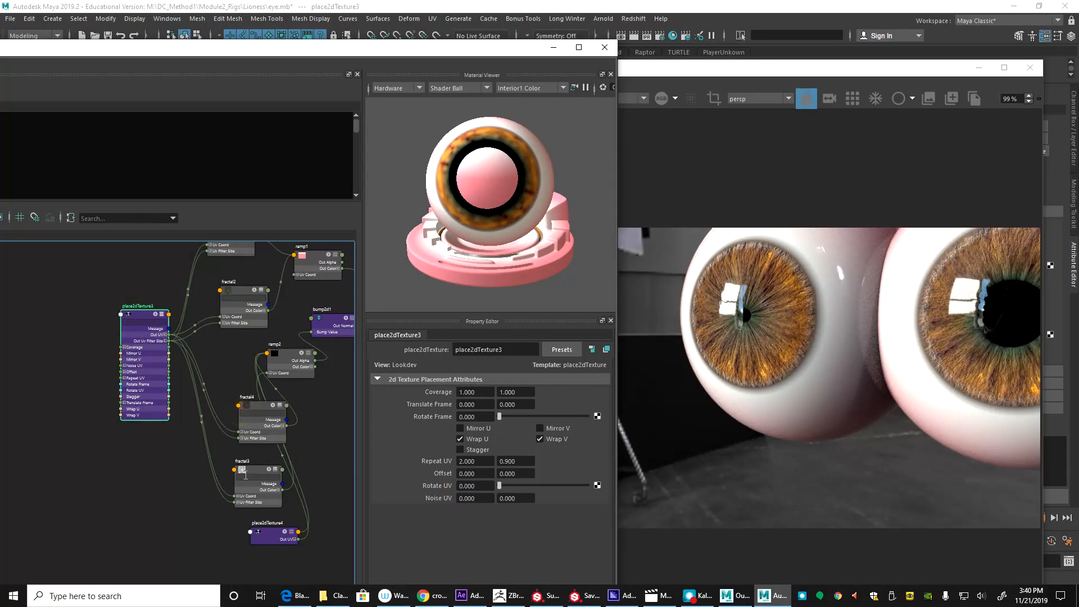
click(253, 416)
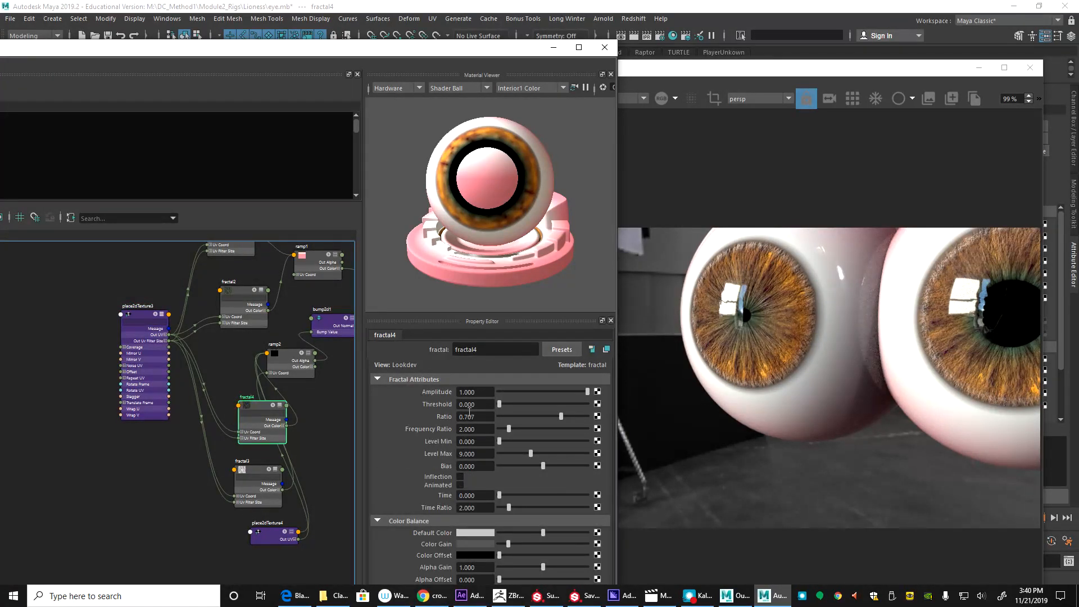
alt+middle_drag(270, 317, 257, 441)
scroll(220, 362, up, 4)
click(207, 309)
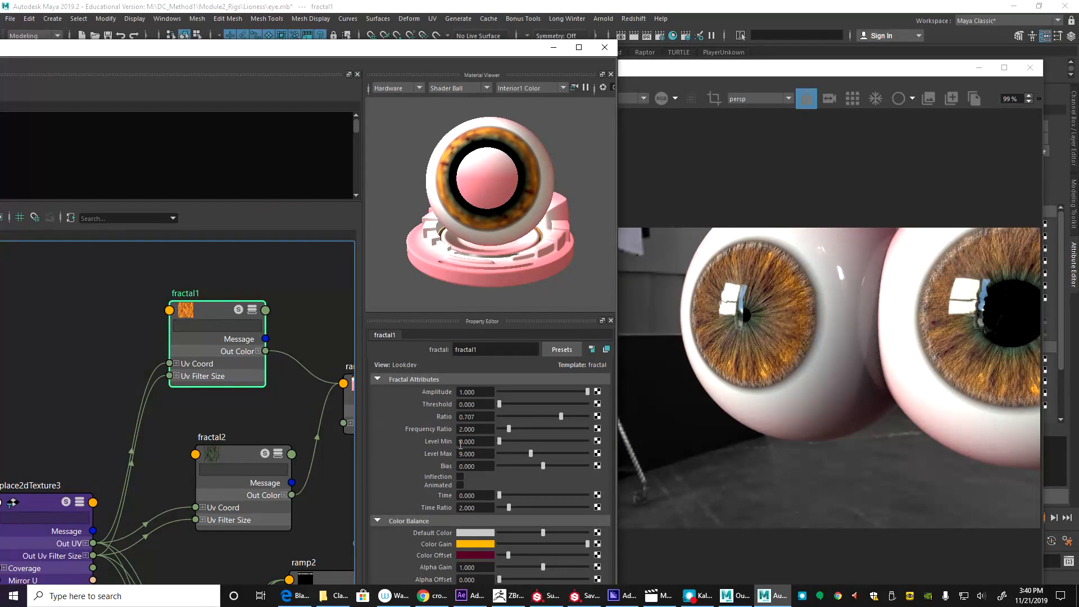
click(518, 415)
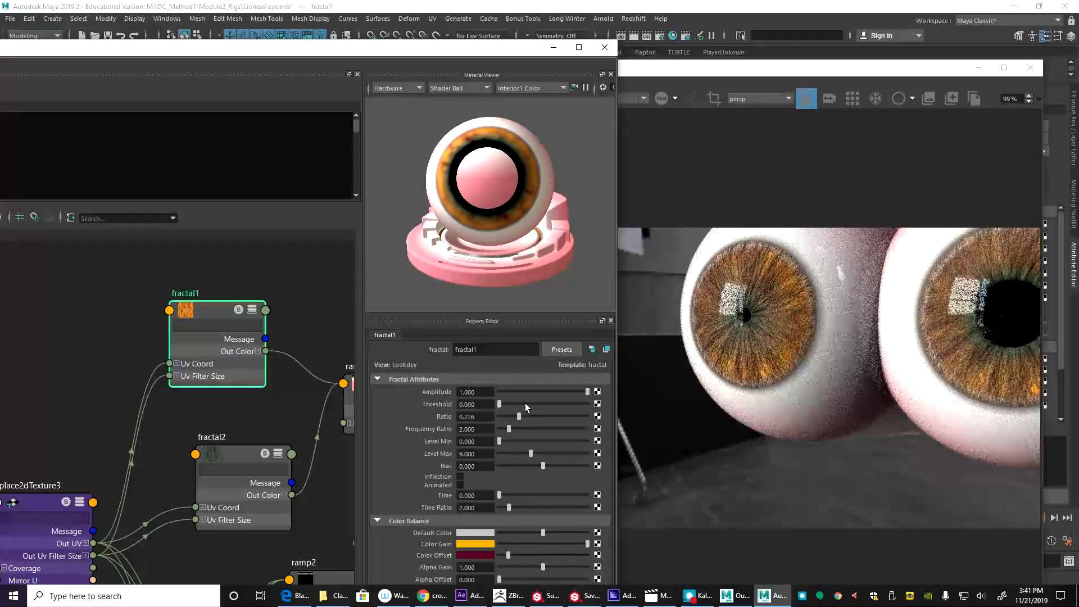
Step: Set fractal1's Frequency Ratio to about 2.219 and its Bias to about 0.484, leaving Threshold at 0
drag(511, 402, 487, 403)
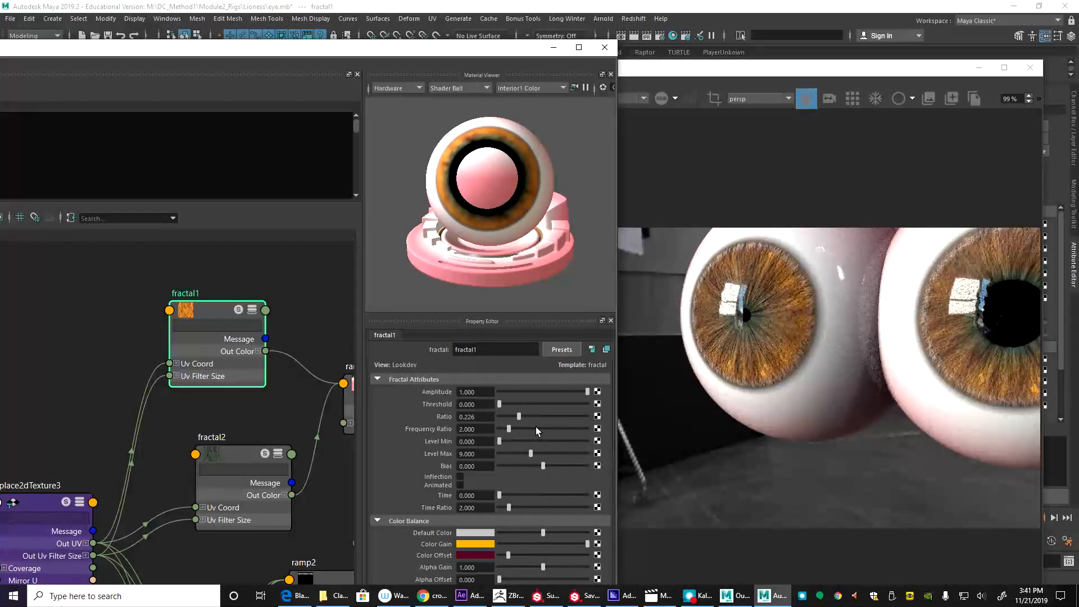
drag(544, 426, 511, 441)
mouse_move(509, 437)
mouse_down()
mouse_move(481, 433)
mouse_move(509, 447)
mouse_up()
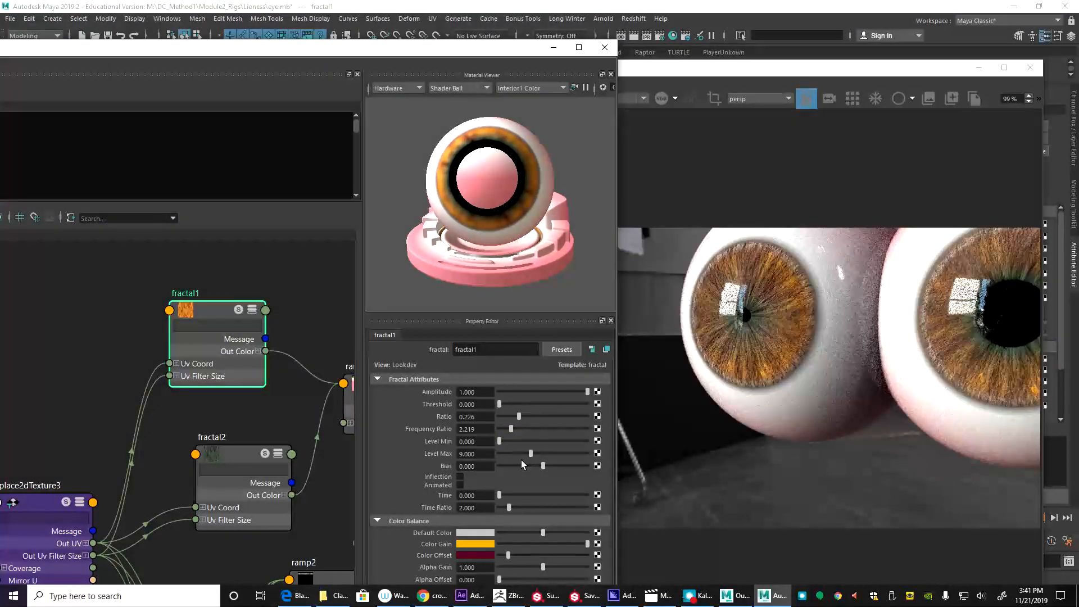
drag(521, 461, 562, 469)
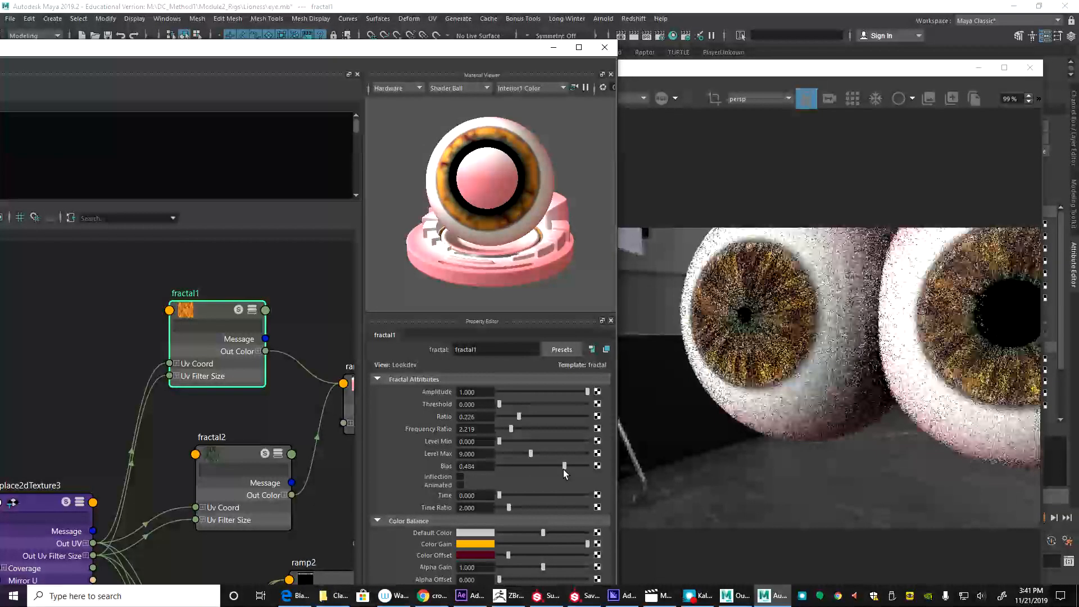
Step: Save fractal1's current attributes as a fractal preset named eyePreset
click(563, 464)
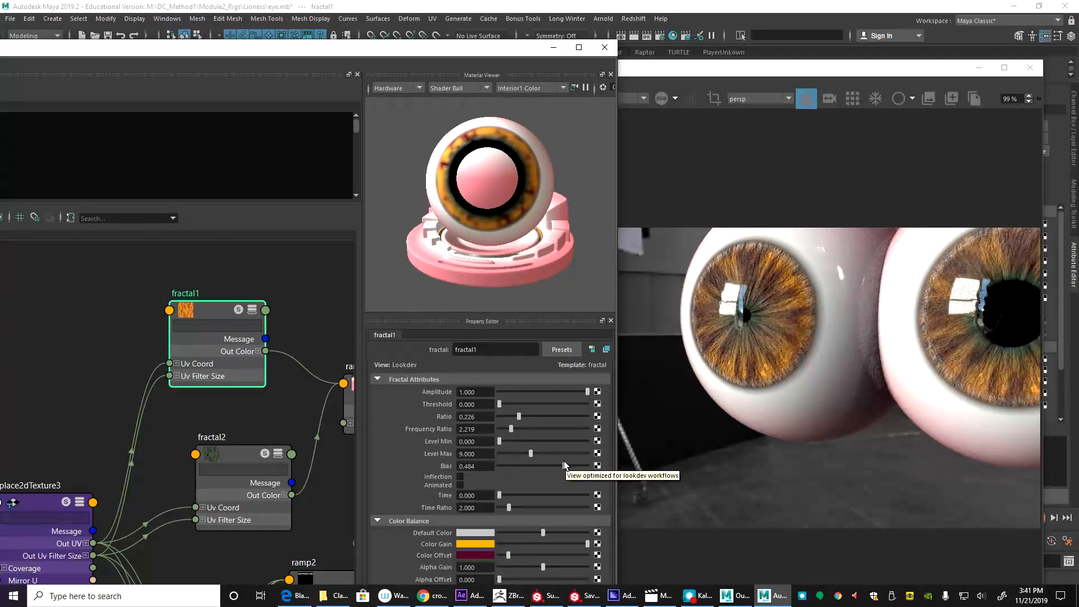
click(558, 349)
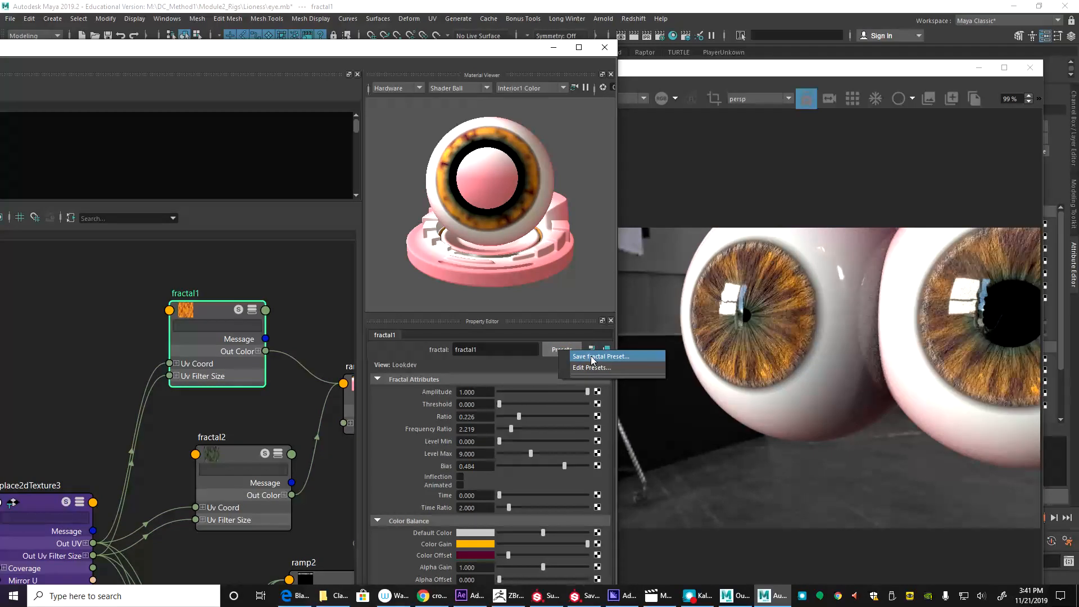
click(591, 356)
key(ctrl+a)
text(f)
text(eye)
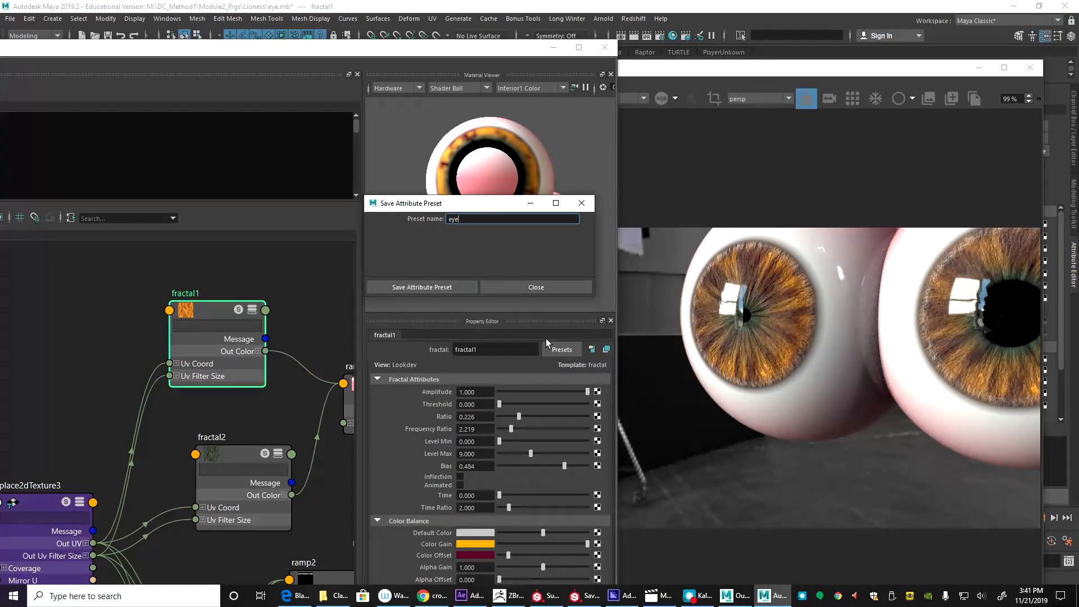
text(Preset)
click(421, 287)
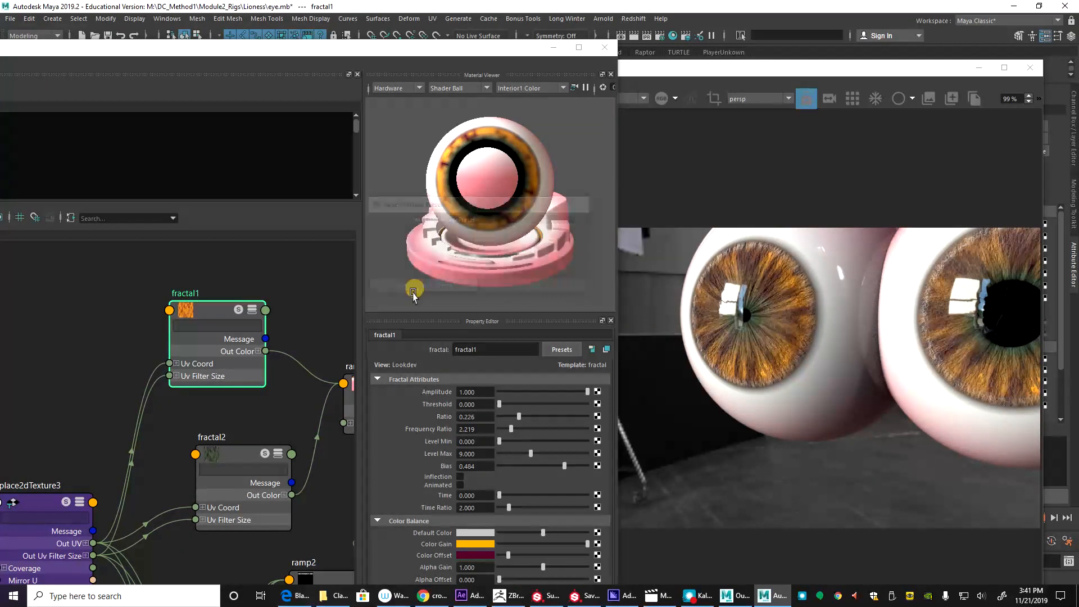
Step: Select the fractal2 node and replace its attributes with eyePreset
click(220, 463)
middle_drag(240, 486, 249, 312)
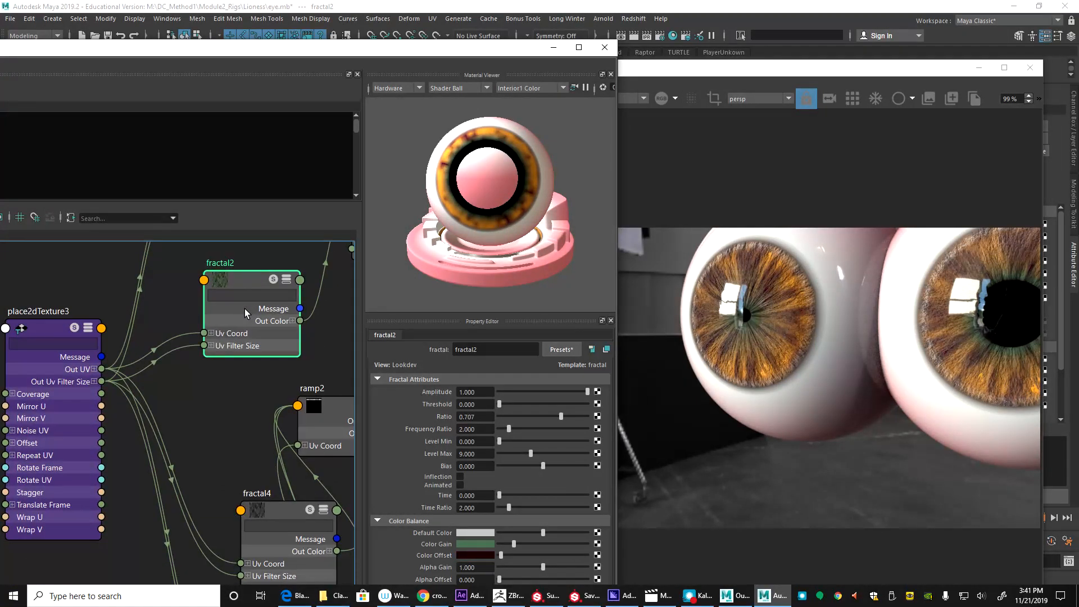
click(561, 350)
mouse_move(581, 387)
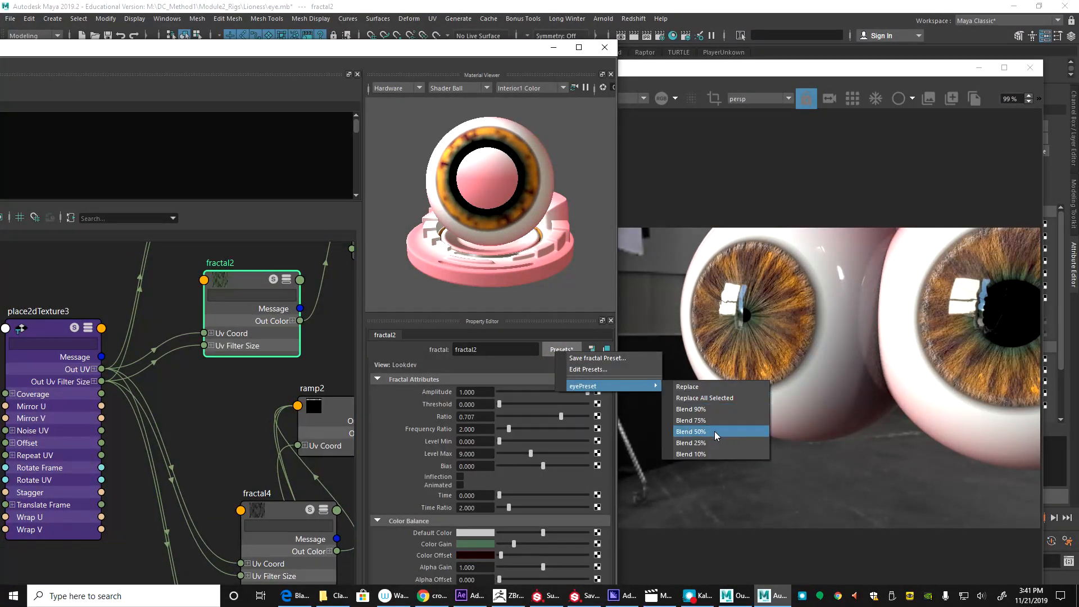
click(689, 387)
Step: Select the fractal4 node and replace its attributes with eyePreset
alt+middle_drag(207, 427, 165, 337)
click(231, 406)
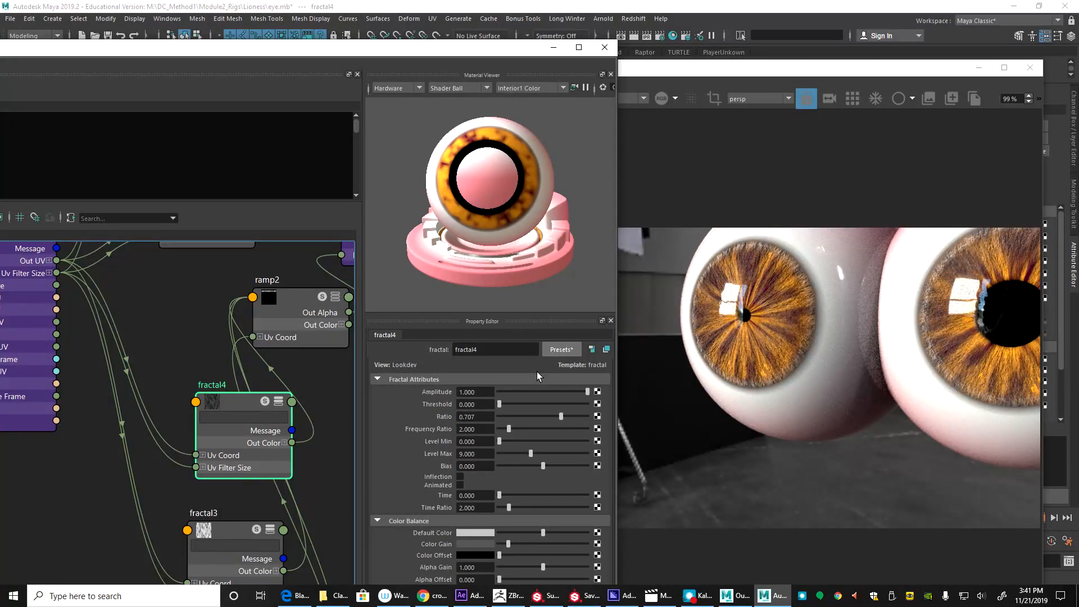
click(561, 349)
mouse_move(599, 386)
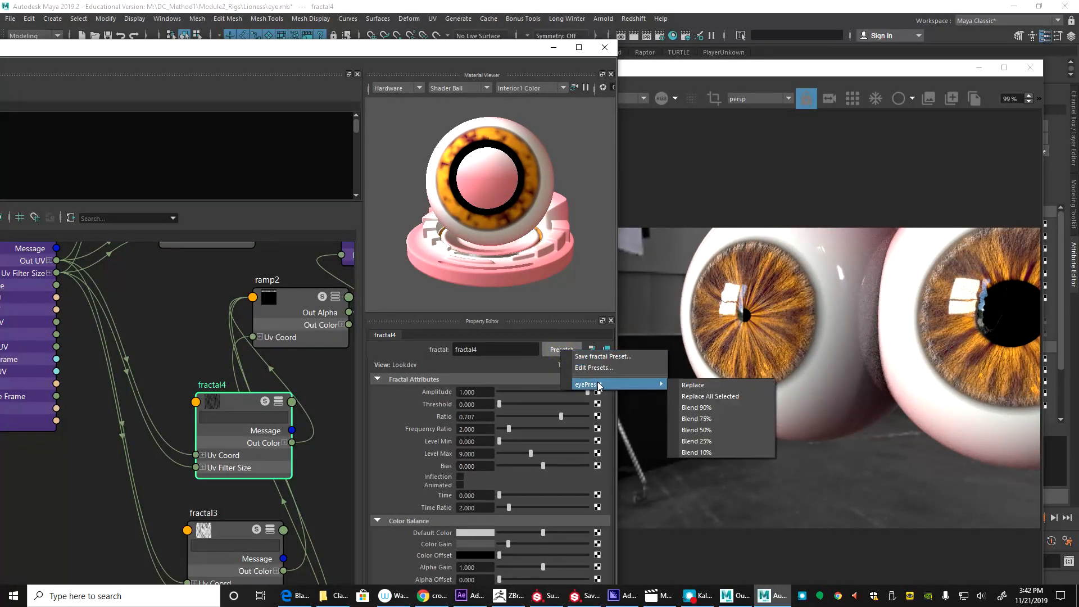
click(693, 385)
Step: Try replacing fractal3's attributes with eyePreset, and undo the replacement
alt+middle_drag(168, 417, 157, 333)
click(215, 446)
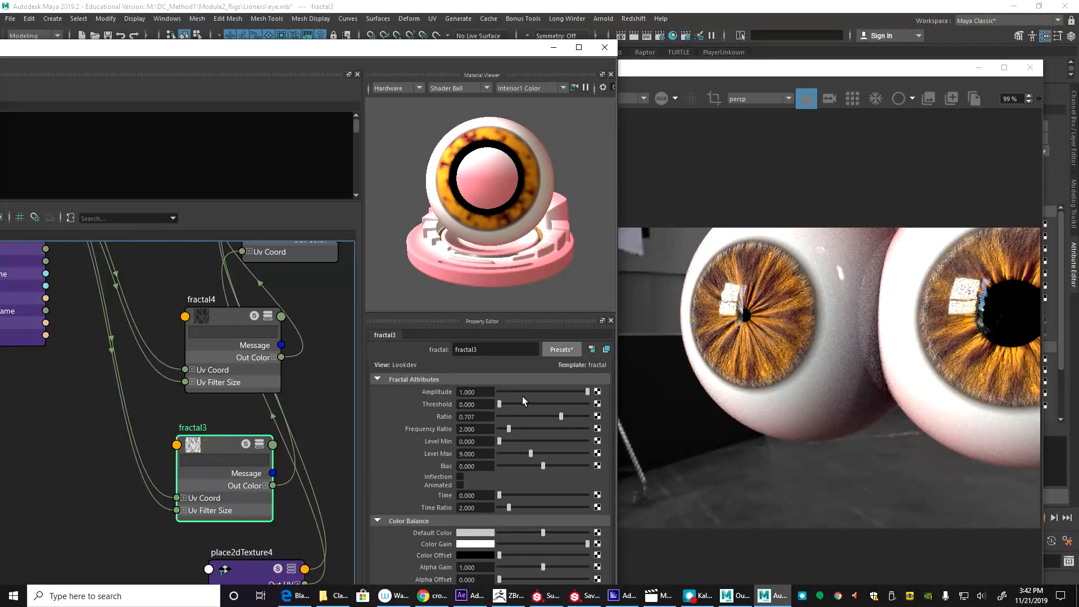
click(559, 349)
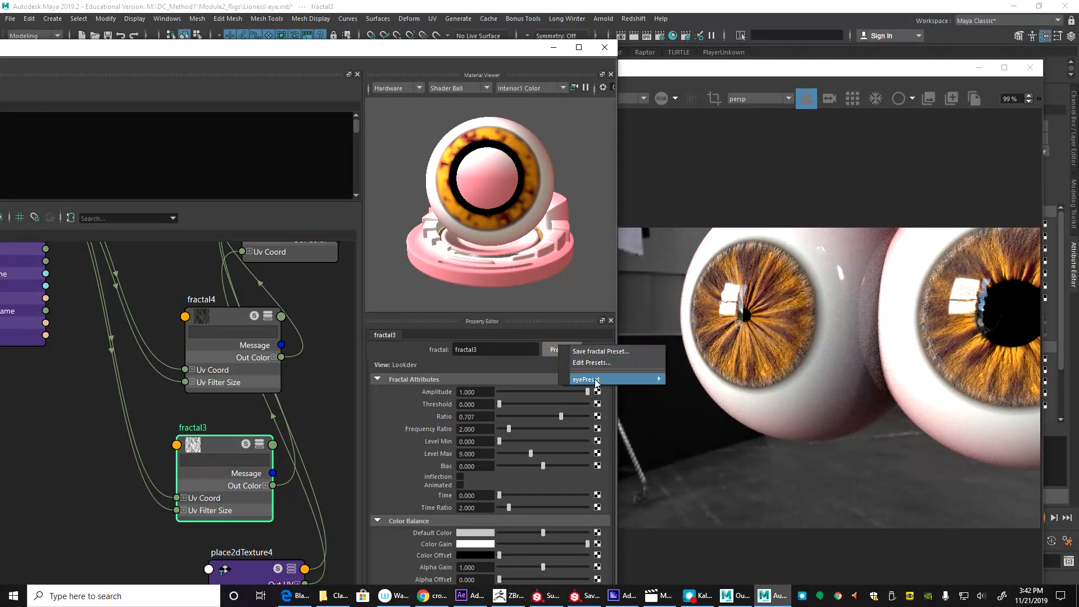
mouse_move(594, 376)
click(692, 386)
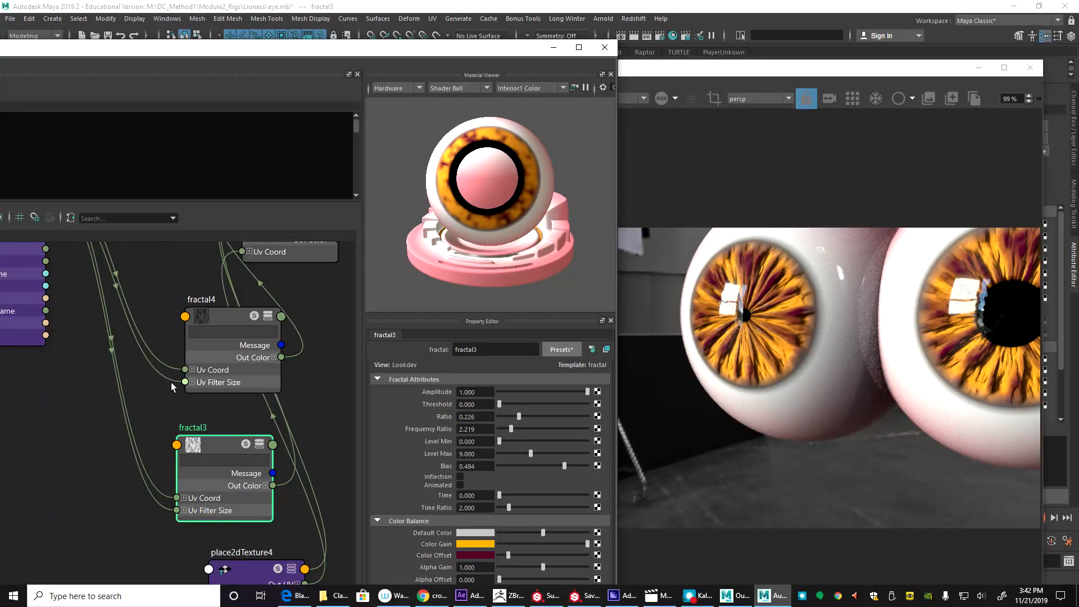
key(ctrl+z)
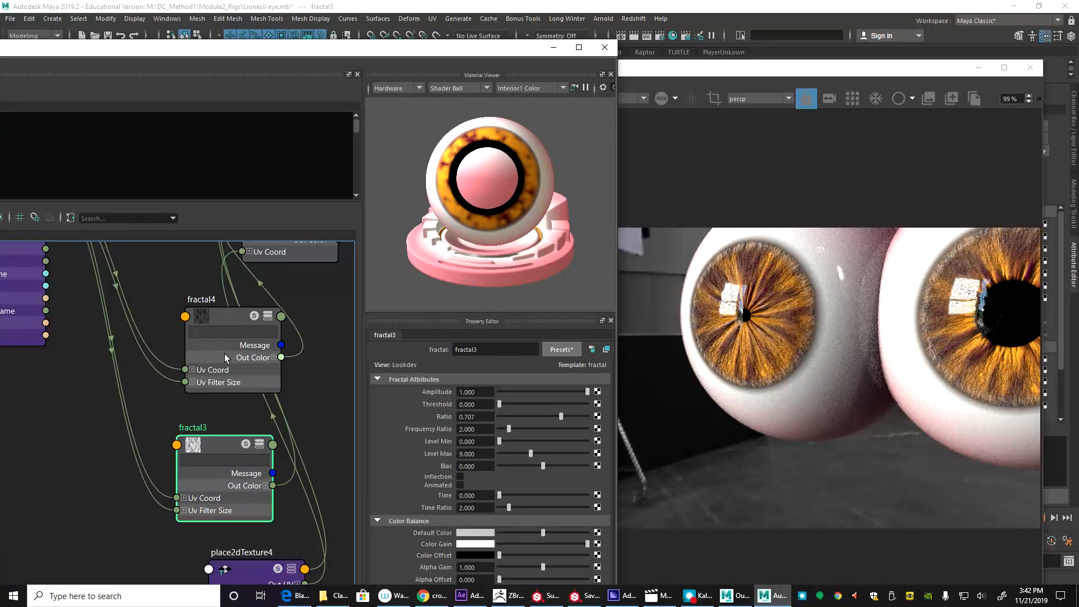
Step: Select fractal2 and recolour it with a dark green Color Gain and a black Color Offset
alt+middle_drag(244, 347, 220, 509)
alt+middle_drag(211, 419, 222, 473)
alt+middle_drag(203, 315, 238, 409)
click(239, 409)
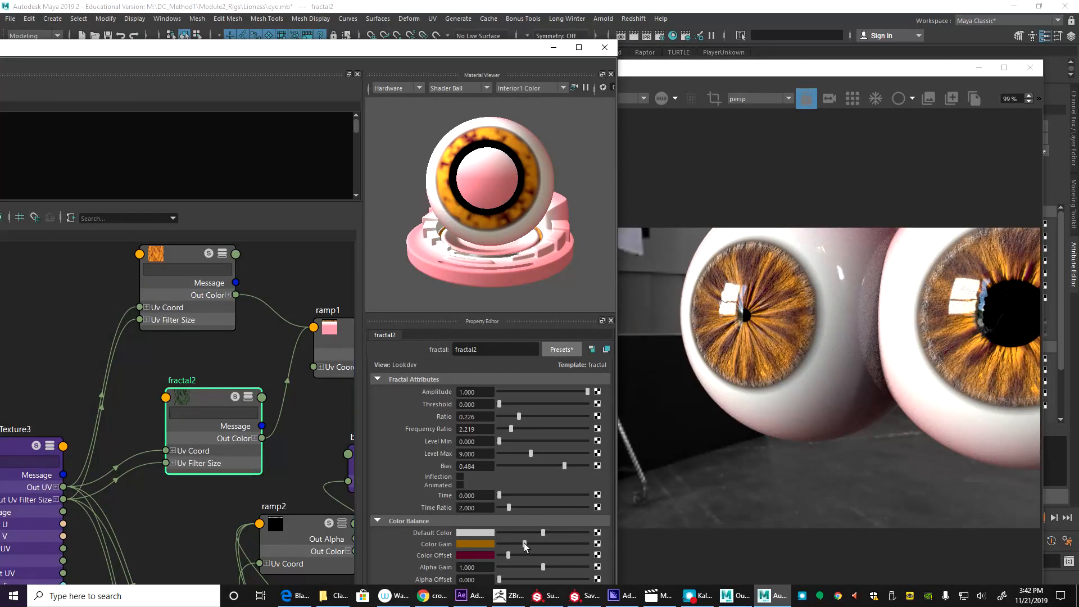
mouse_move(518, 545)
mouse_down()
mouse_move(497, 544)
mouse_move(508, 544)
mouse_up()
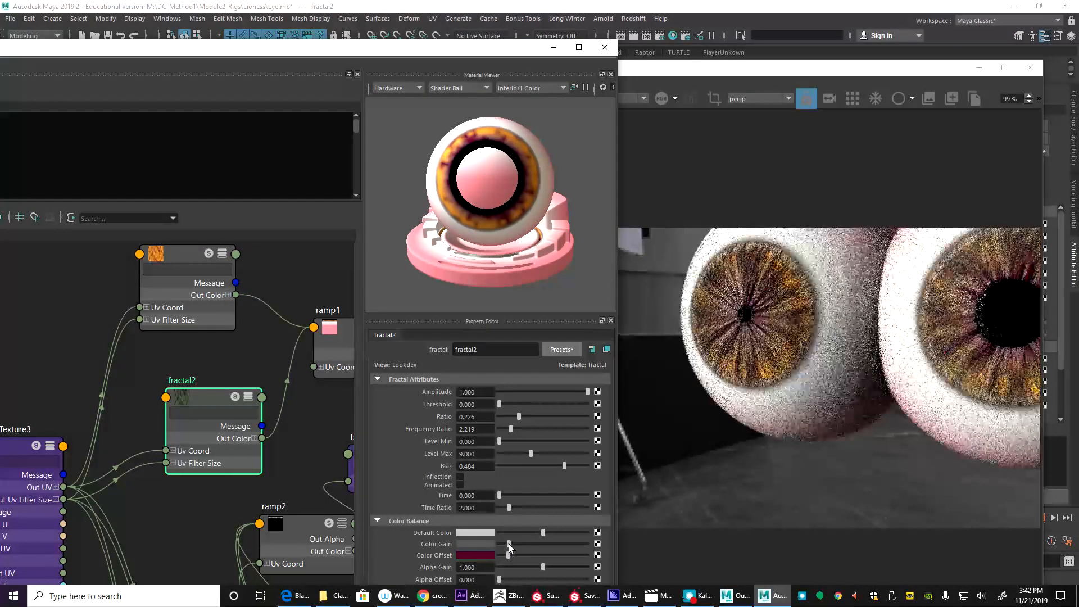
click(474, 543)
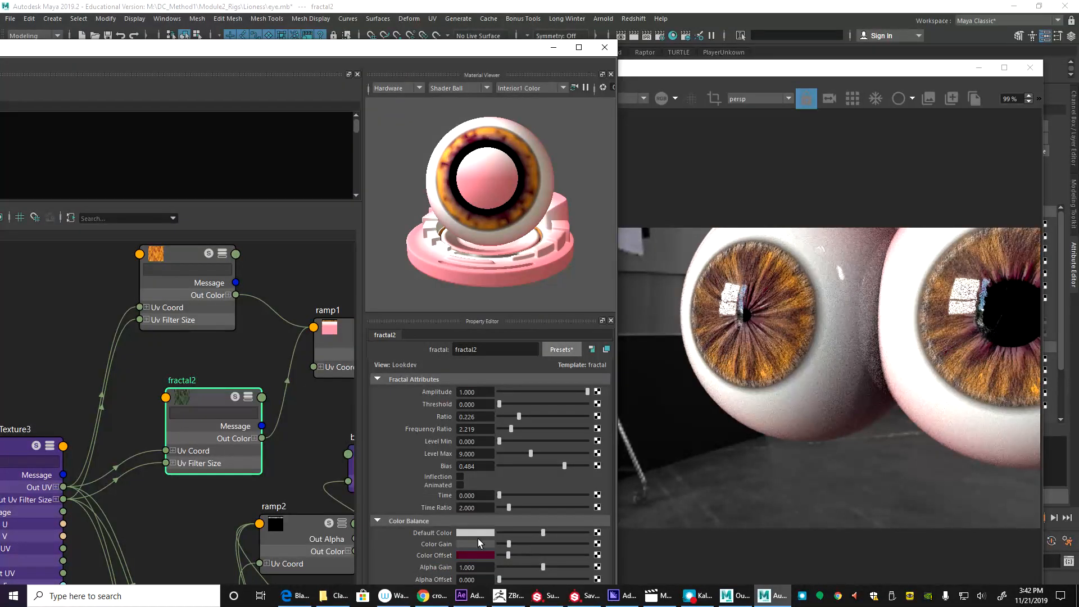
click(477, 543)
mouse_move(531, 542)
mouse_down()
mouse_move(551, 525)
mouse_move(558, 547)
mouse_move(575, 543)
mouse_move(555, 549)
mouse_move(565, 550)
mouse_up()
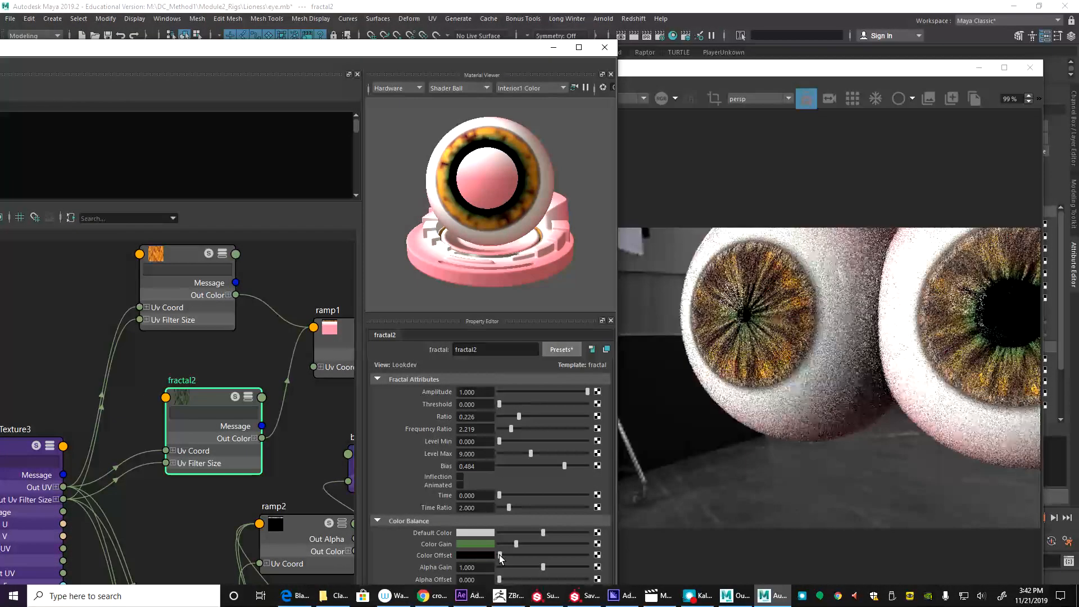
mouse_move(503, 555)
mouse_down()
mouse_move(531, 543)
mouse_move(511, 544)
mouse_up()
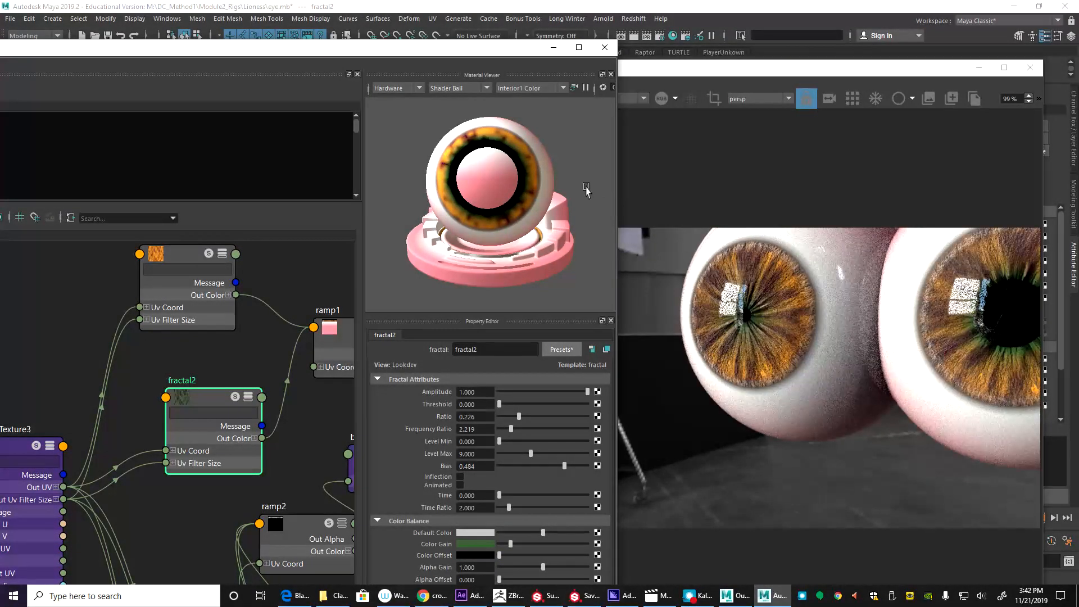
Step: Minimize the Hypershade, uncover the viewport and orbit the persp view so the render preview frames all three eyeballs
click(554, 48)
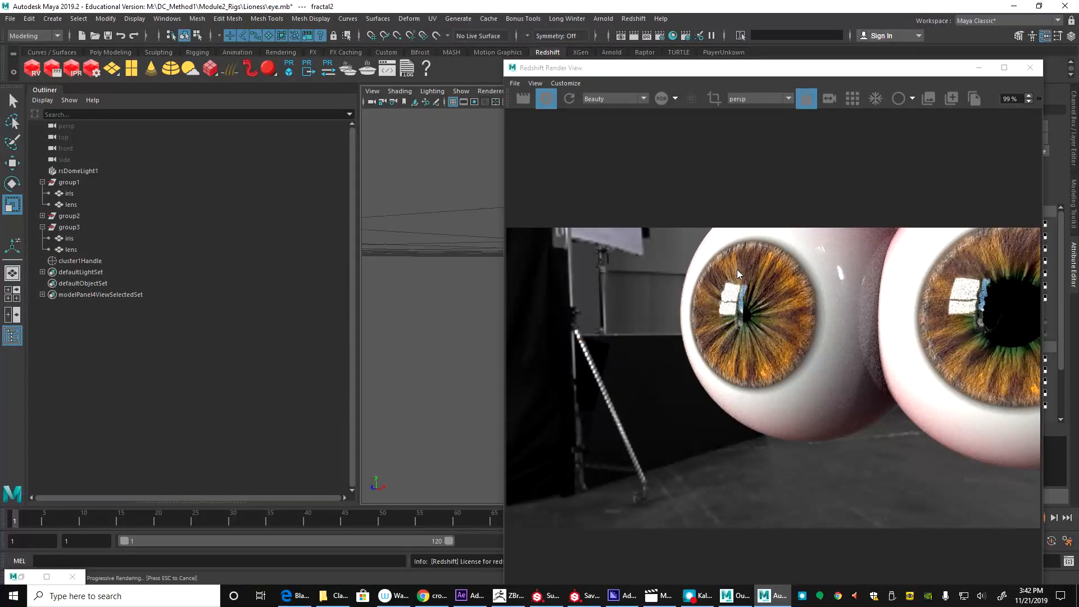
drag(759, 68, 238, 77)
alt+drag(537, 352, 621, 336)
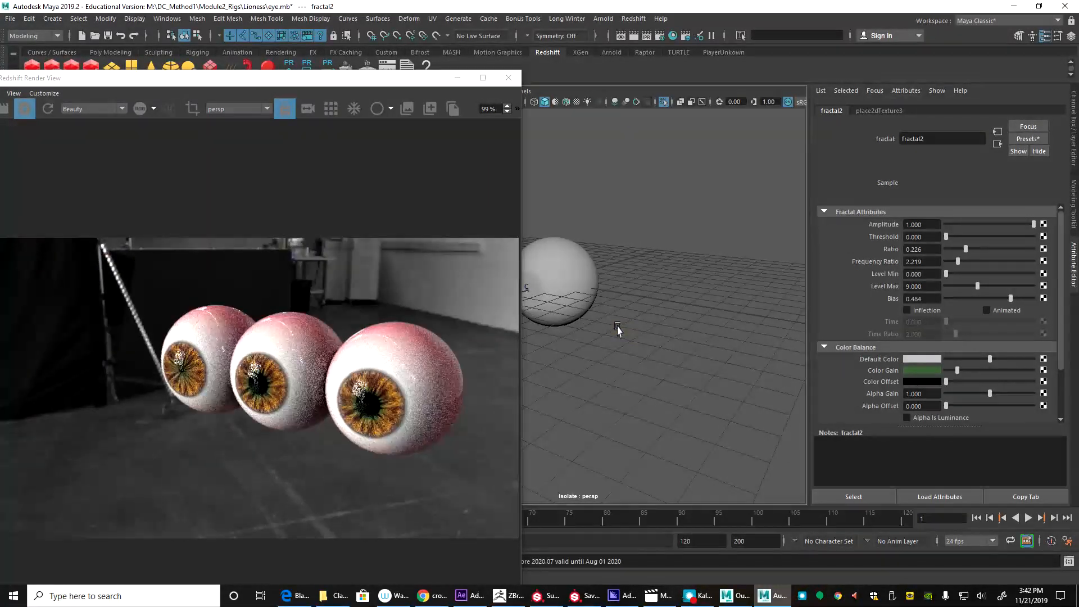
Step: Render the three eyeballs as a full Beauty frame from the persp camera, and start the render once more
drag(92, 76, 320, 81)
click(229, 114)
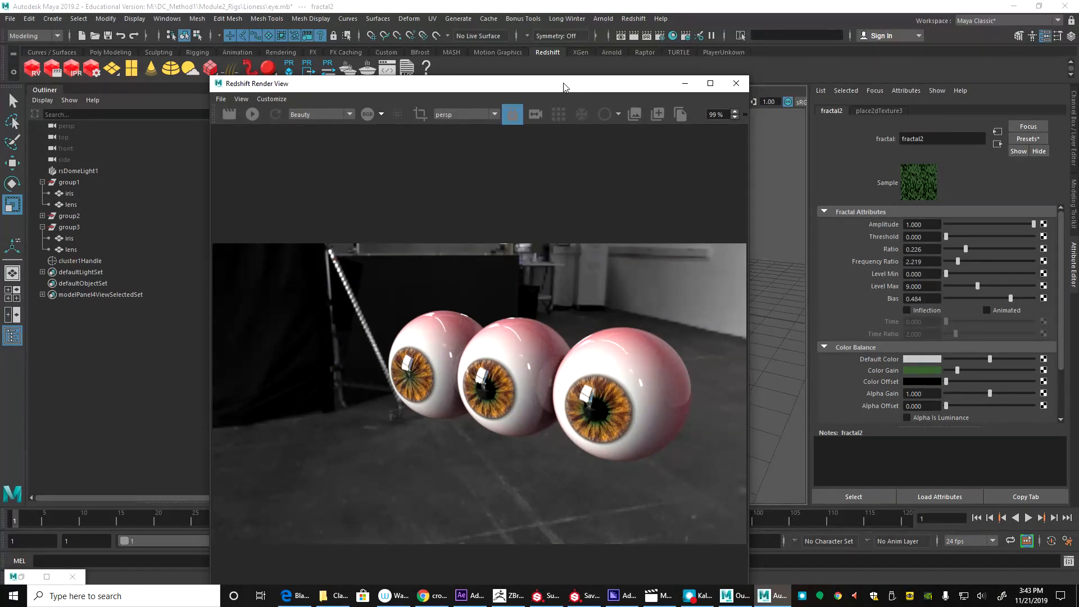
drag(574, 87, 671, 75)
click(330, 107)
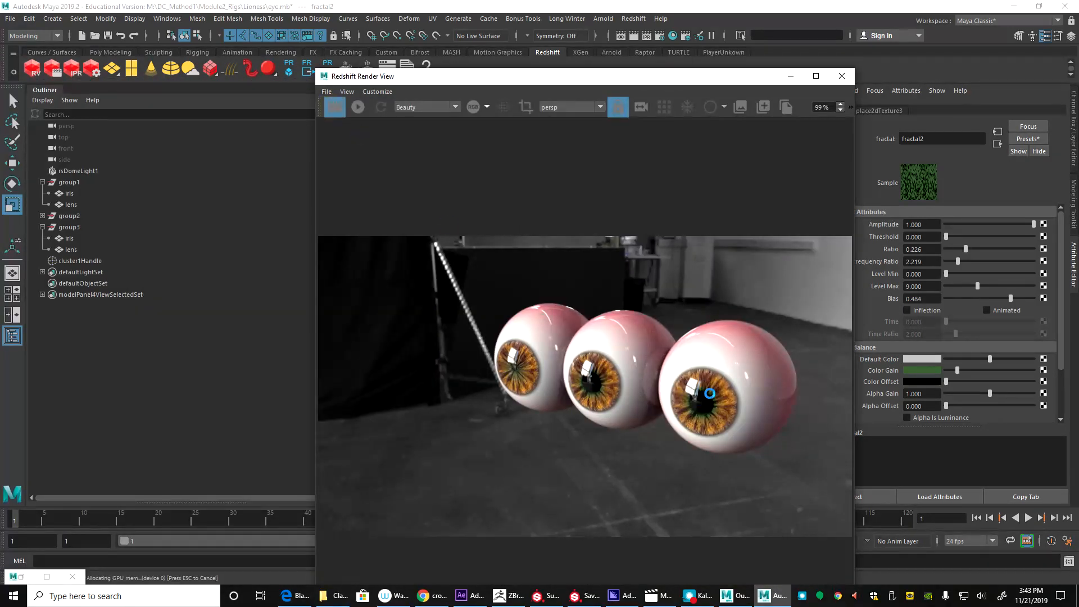